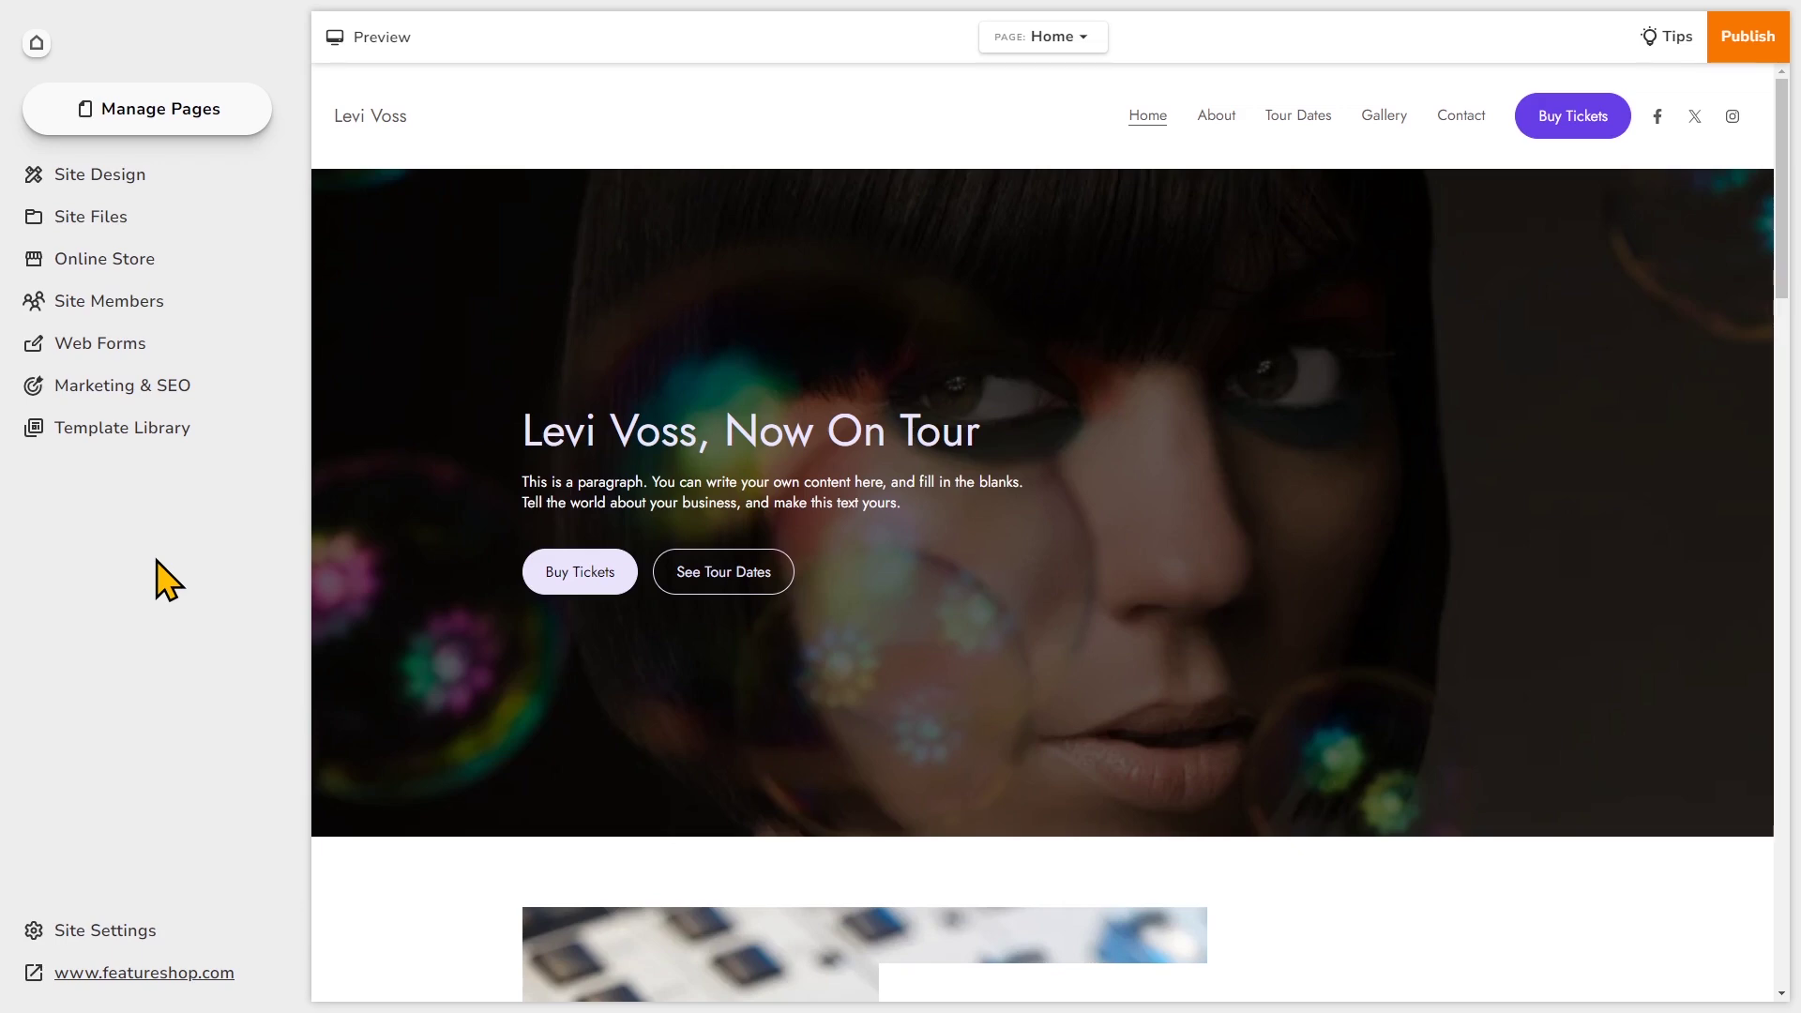
- Scroll the Home page down to the gap between Levi's Story and Tour Dates
{"action": "scroll", "coordinate": [934, 714], "scroll_direction": "down", "scroll_amount": 9}
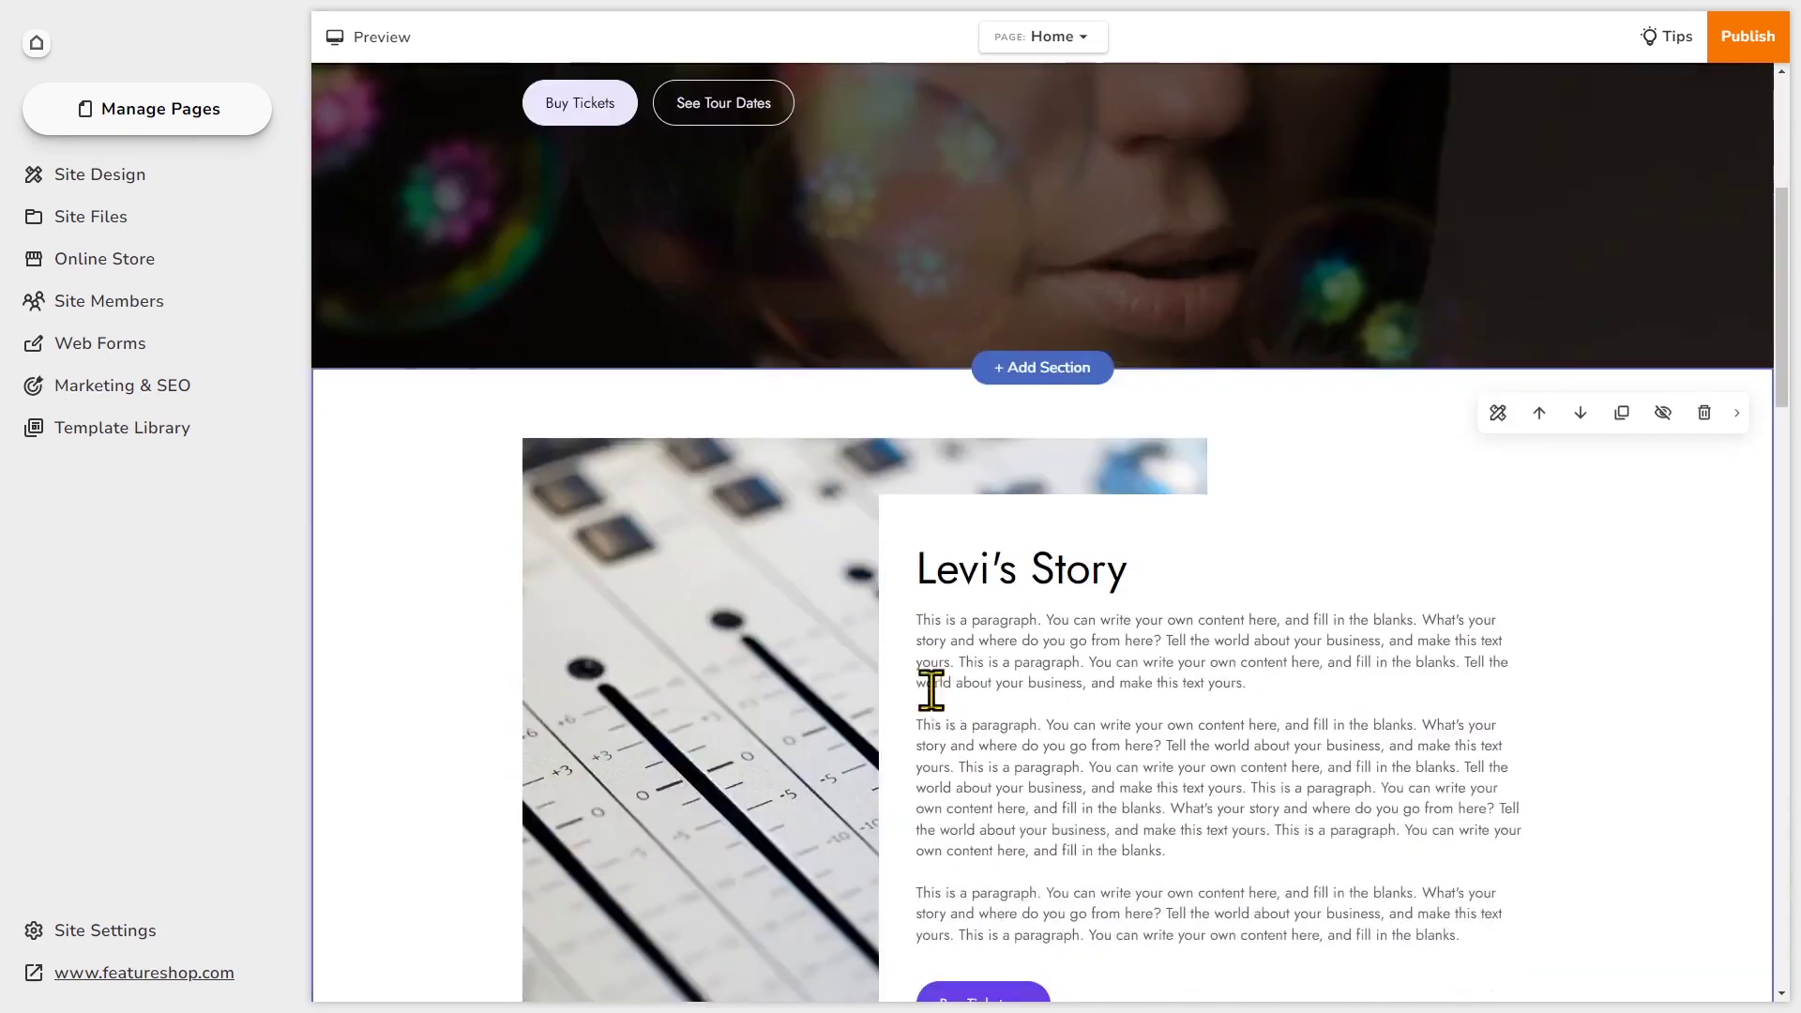
{"action": "scroll", "coordinate": [932, 692], "scroll_direction": "down", "scroll_amount": 1}
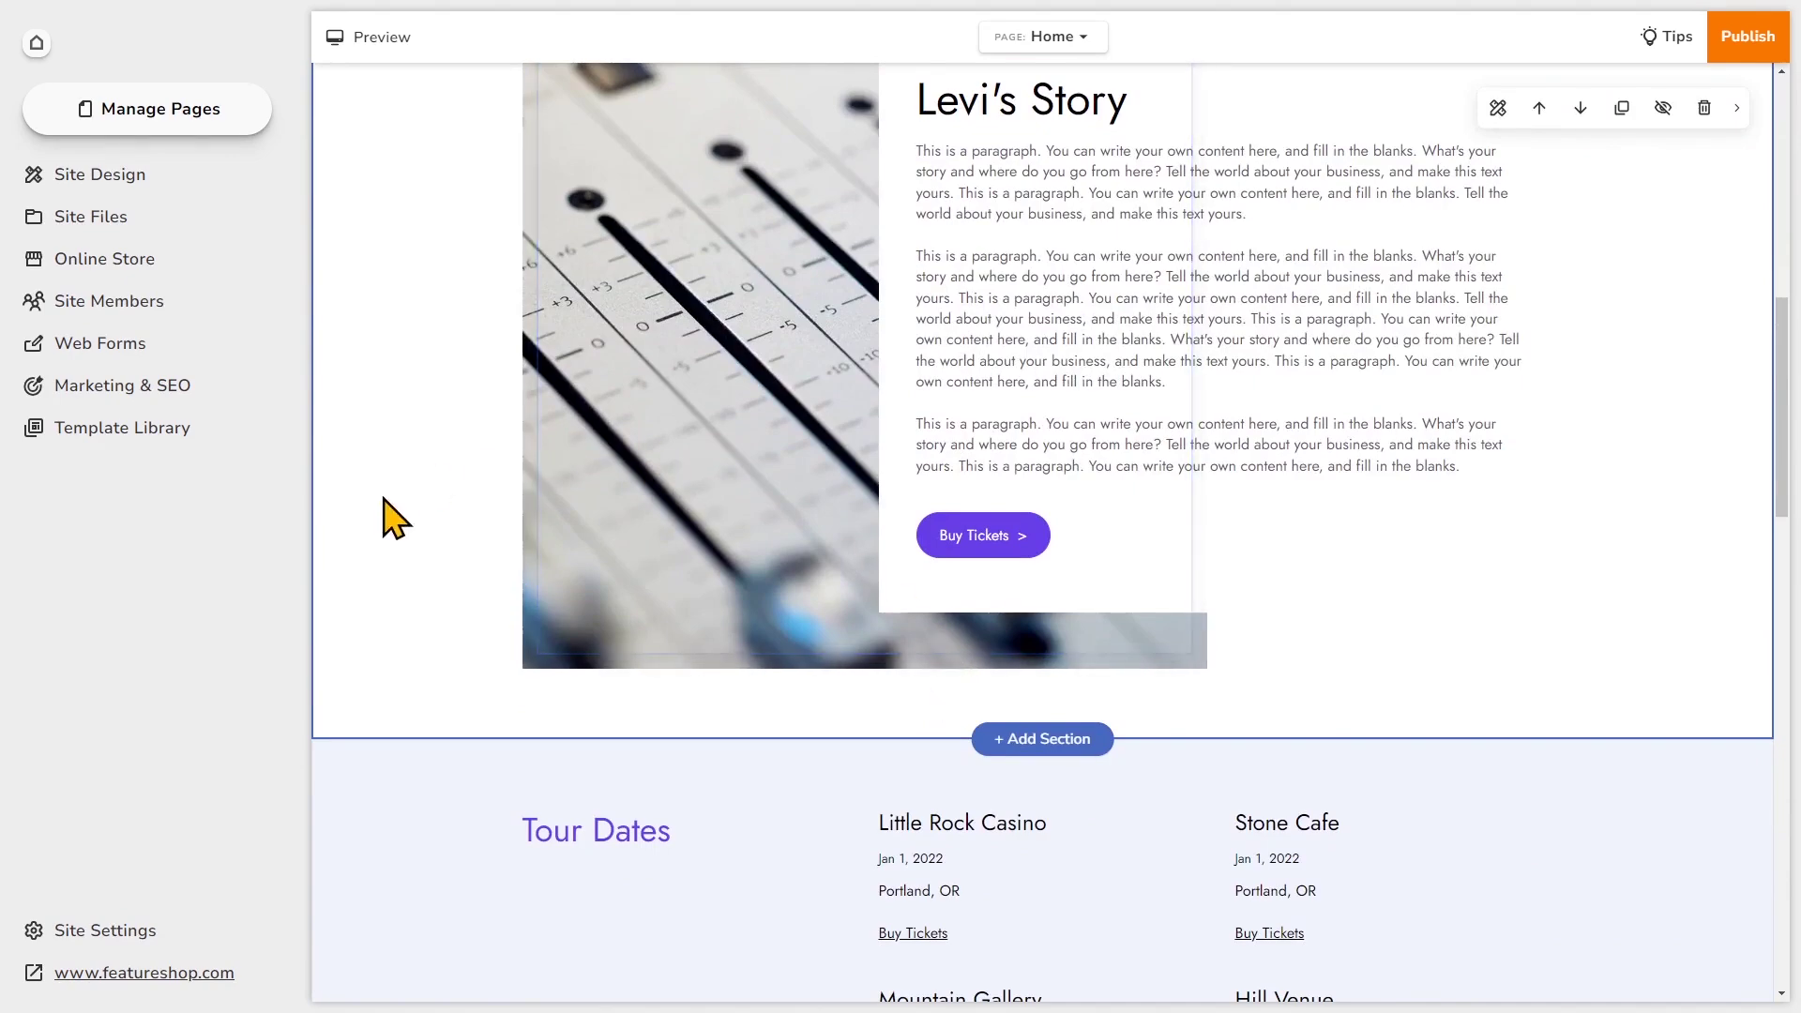
{"action": "scroll", "coordinate": [1464, 547], "scroll_direction": "down", "scroll_amount": 2}
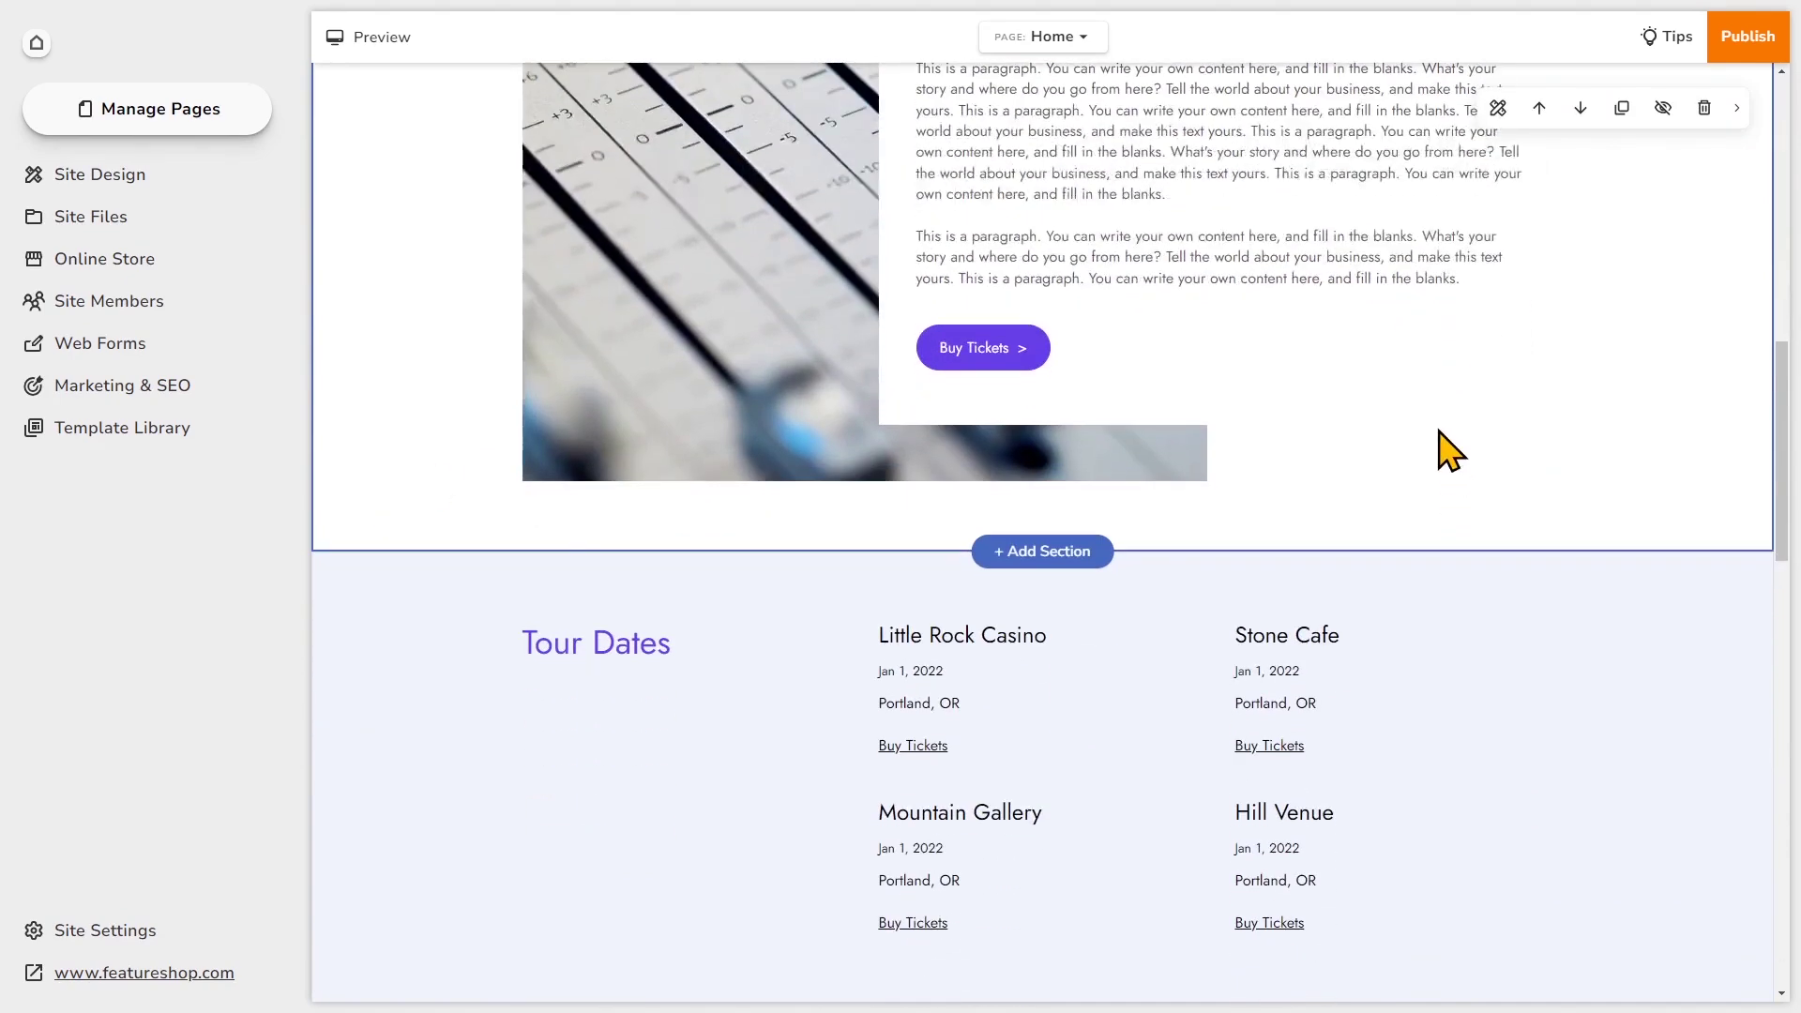
- Add an Audio Player section using the playlist layout with the cover beside the title
{"action": "left_click", "coordinate": [1078, 553]}
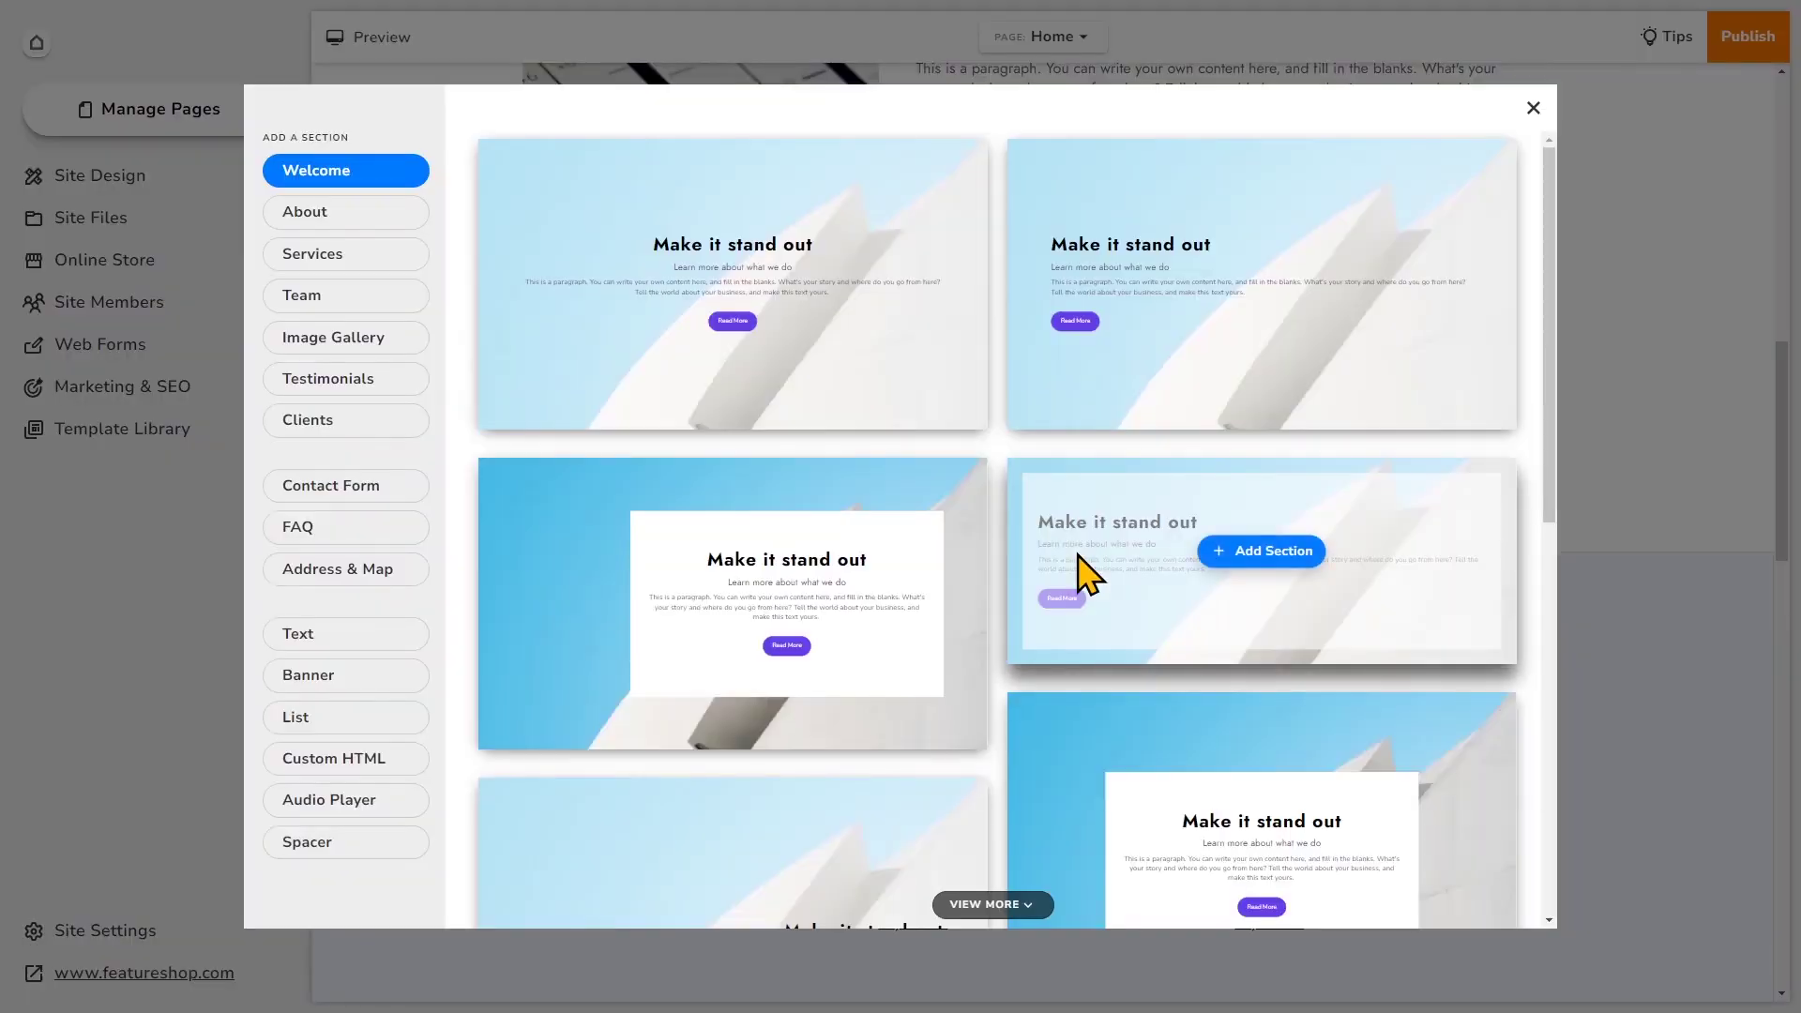
{"action": "left_click", "coordinate": [397, 805]}
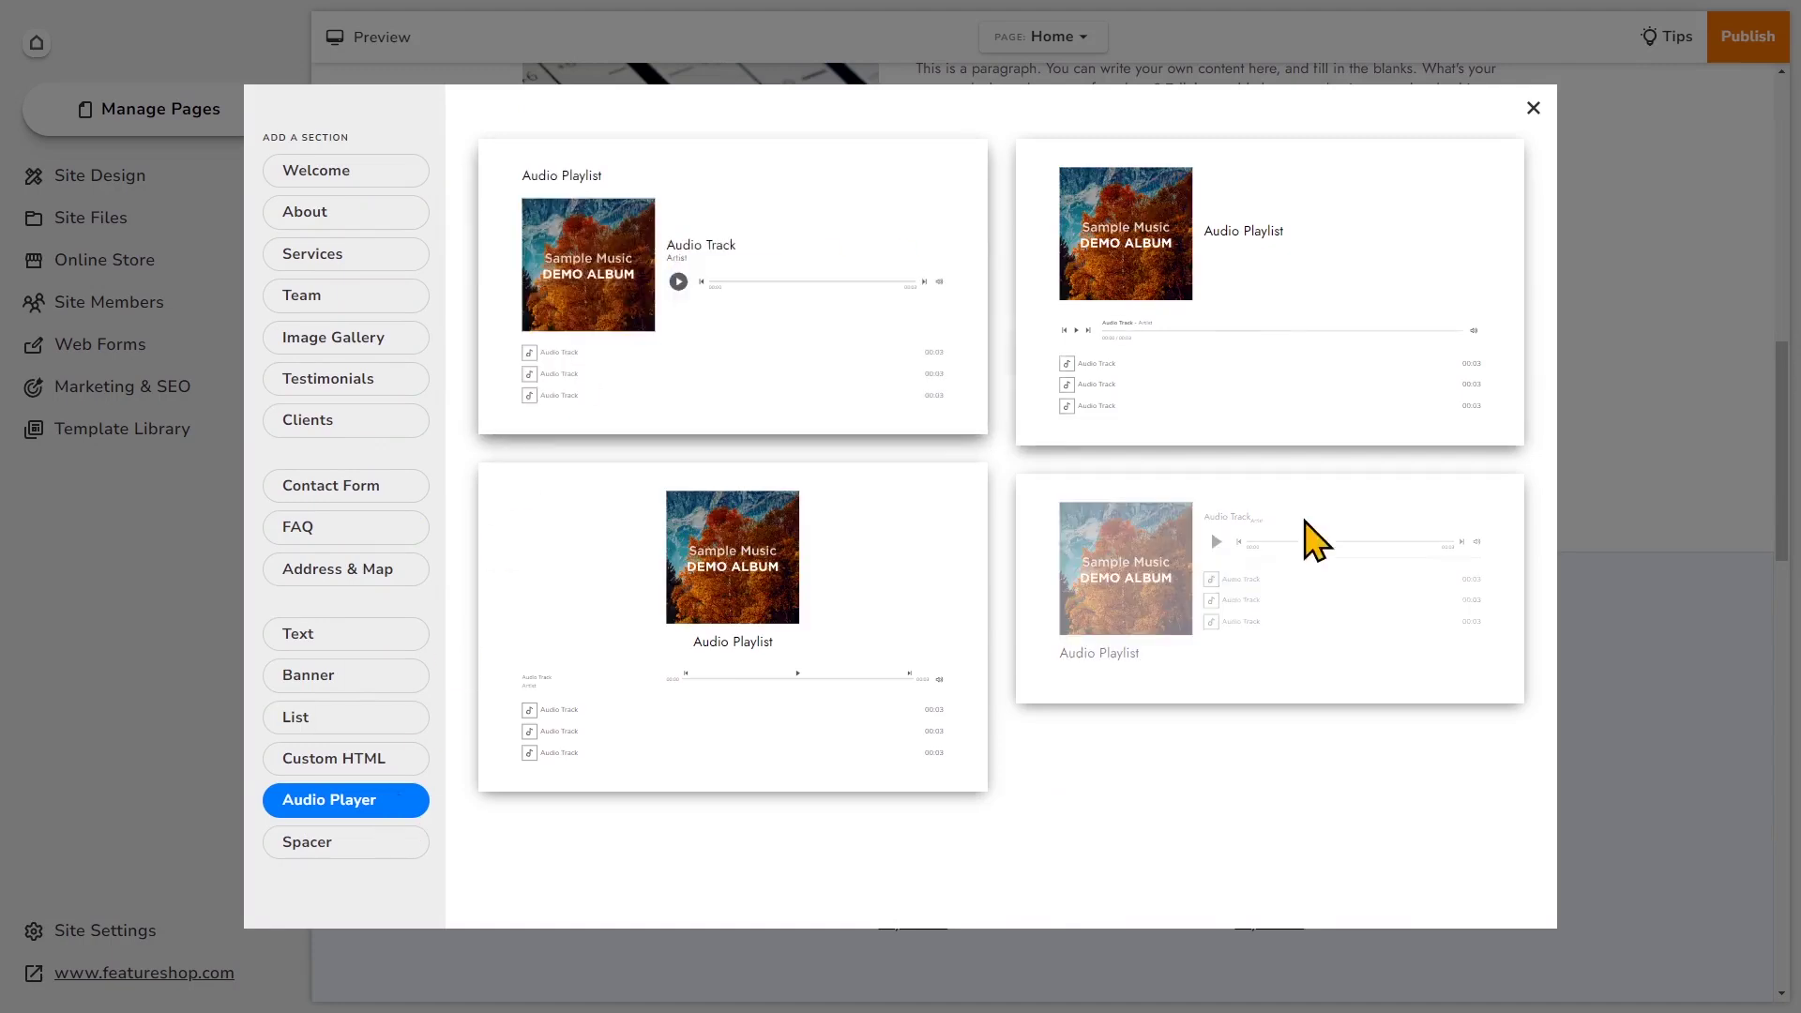
{"action": "mouse_move", "coordinate": [1240, 544]}
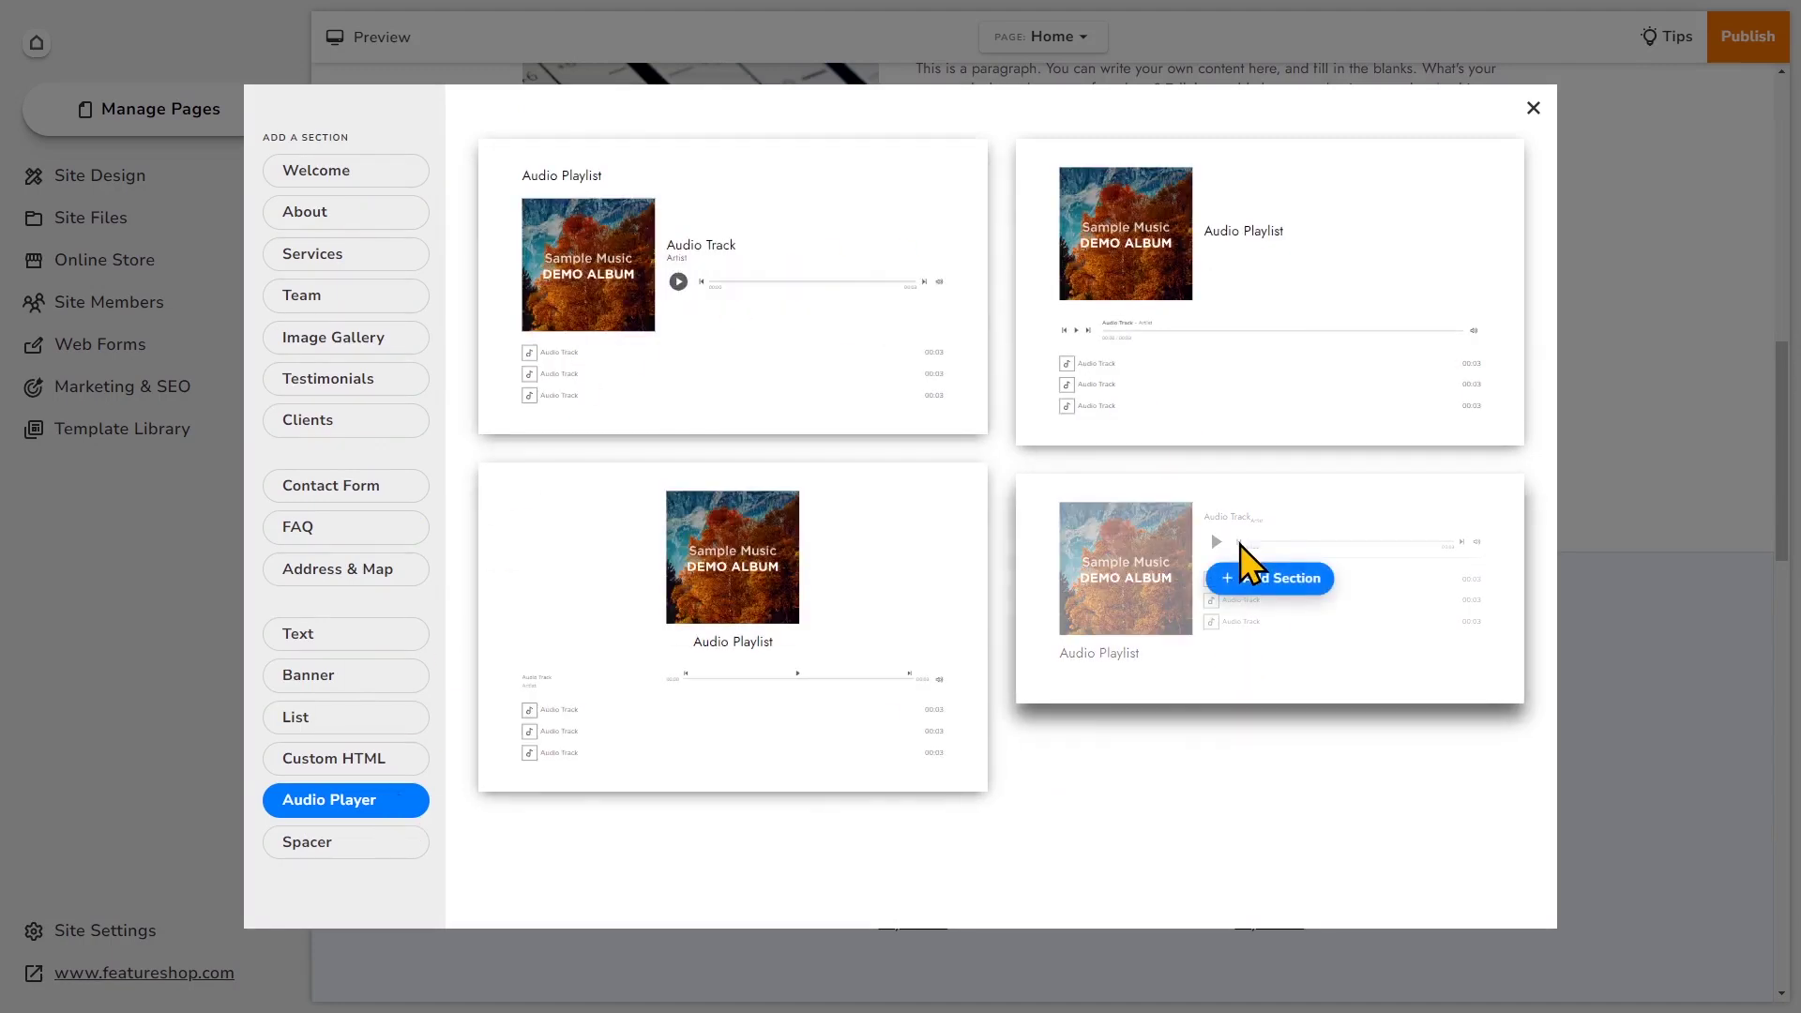
{"action": "mouse_move", "coordinate": [1339, 265]}
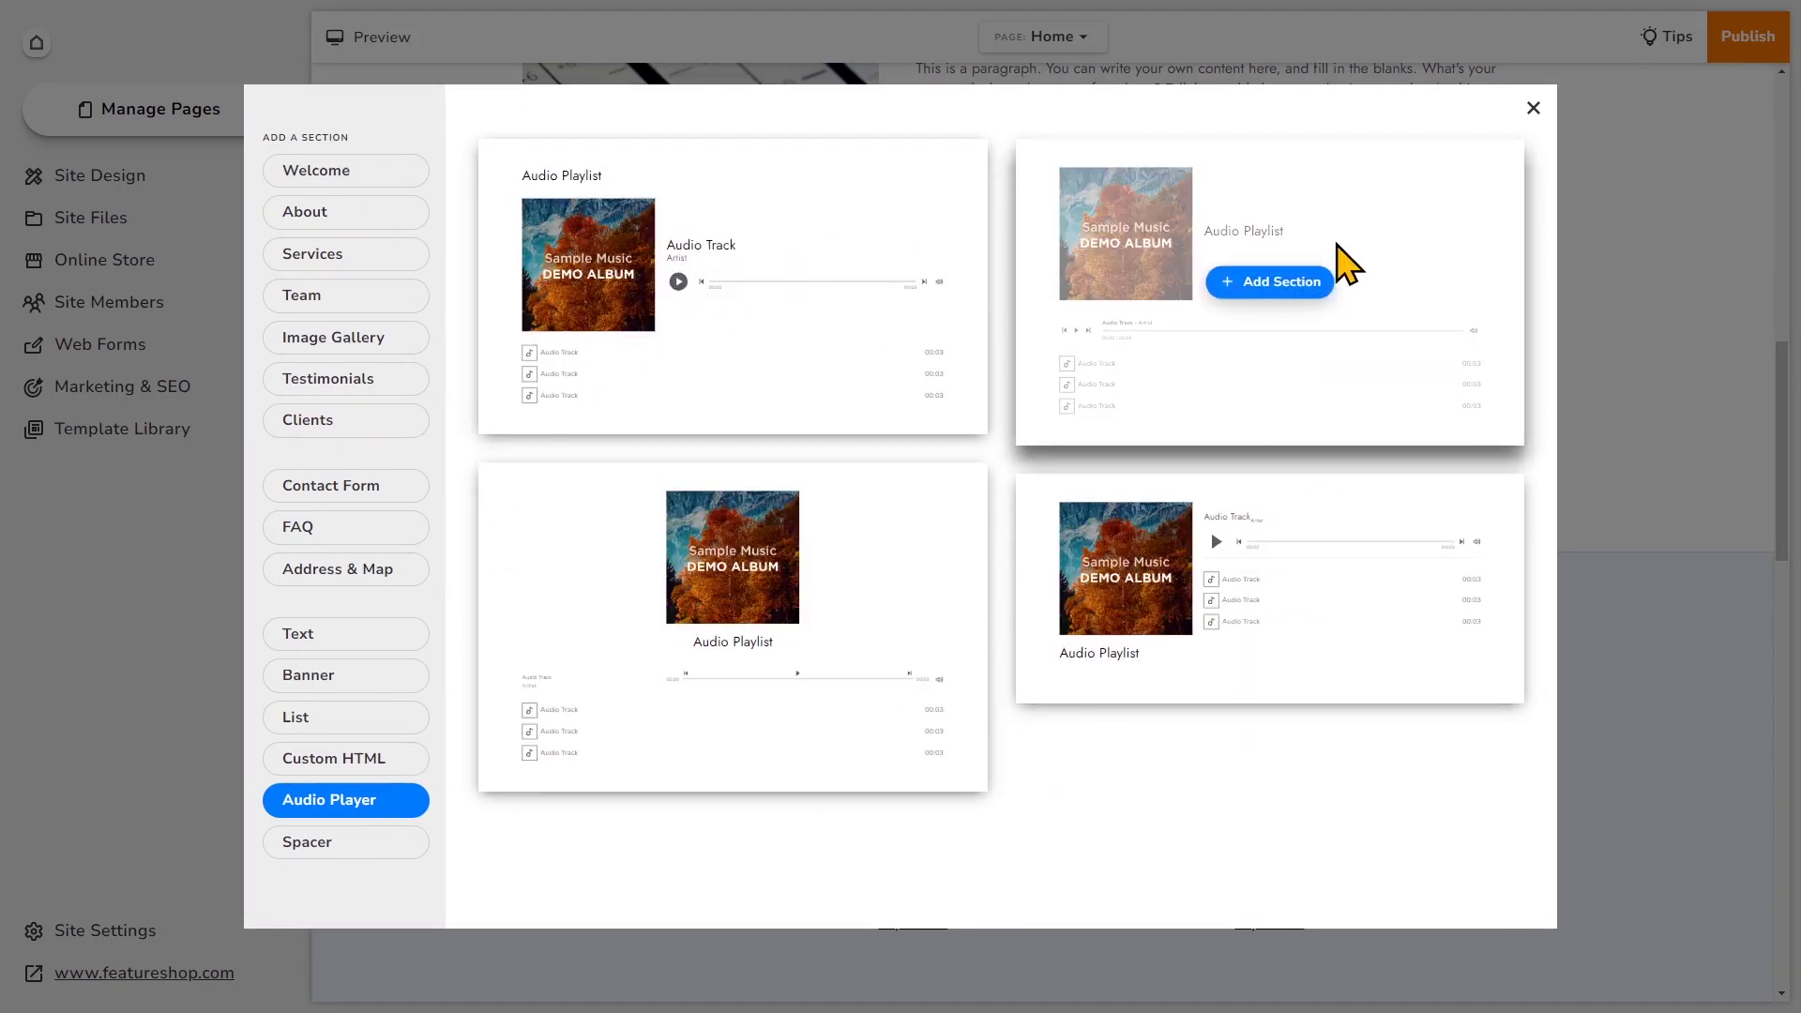
{"action": "left_click", "coordinate": [1287, 283]}
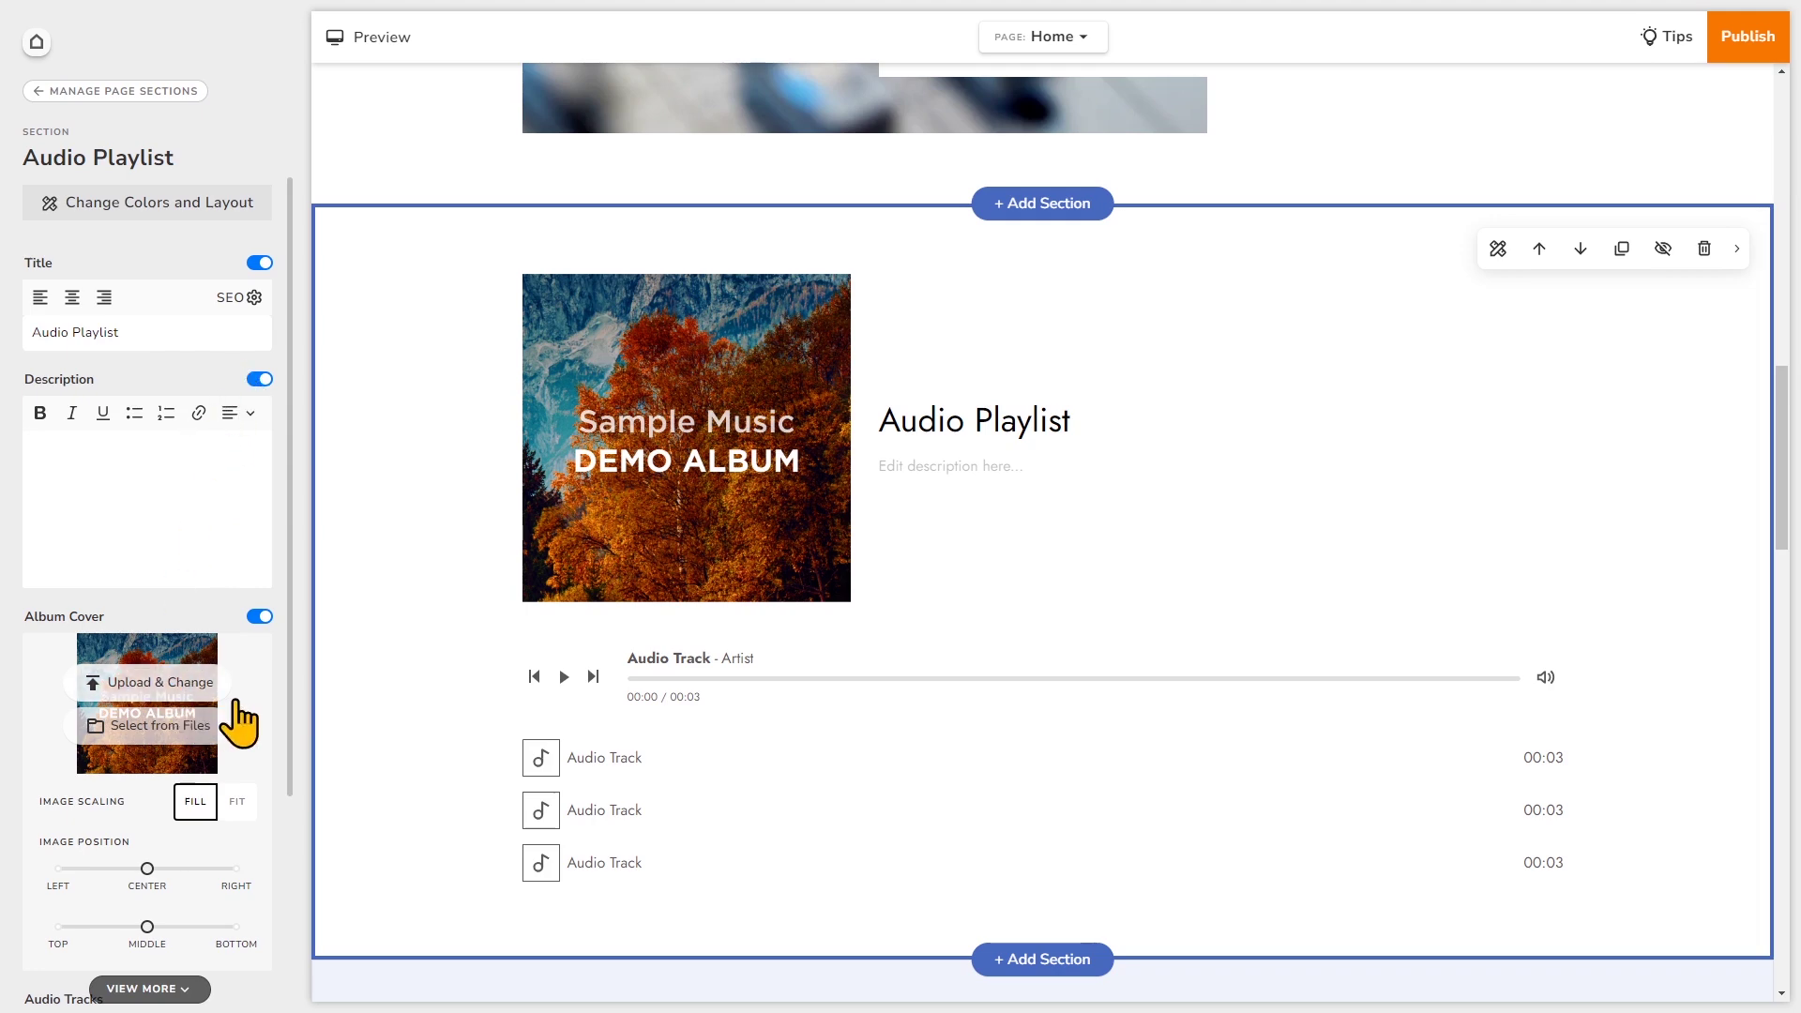
- Scroll through the new Audio Playlist section and its settings panel to review it
{"action": "scroll", "coordinate": [239, 722], "scroll_direction": "down", "scroll_amount": 1}
{"action": "scroll", "coordinate": [239, 718], "scroll_direction": "down", "scroll_amount": 2}
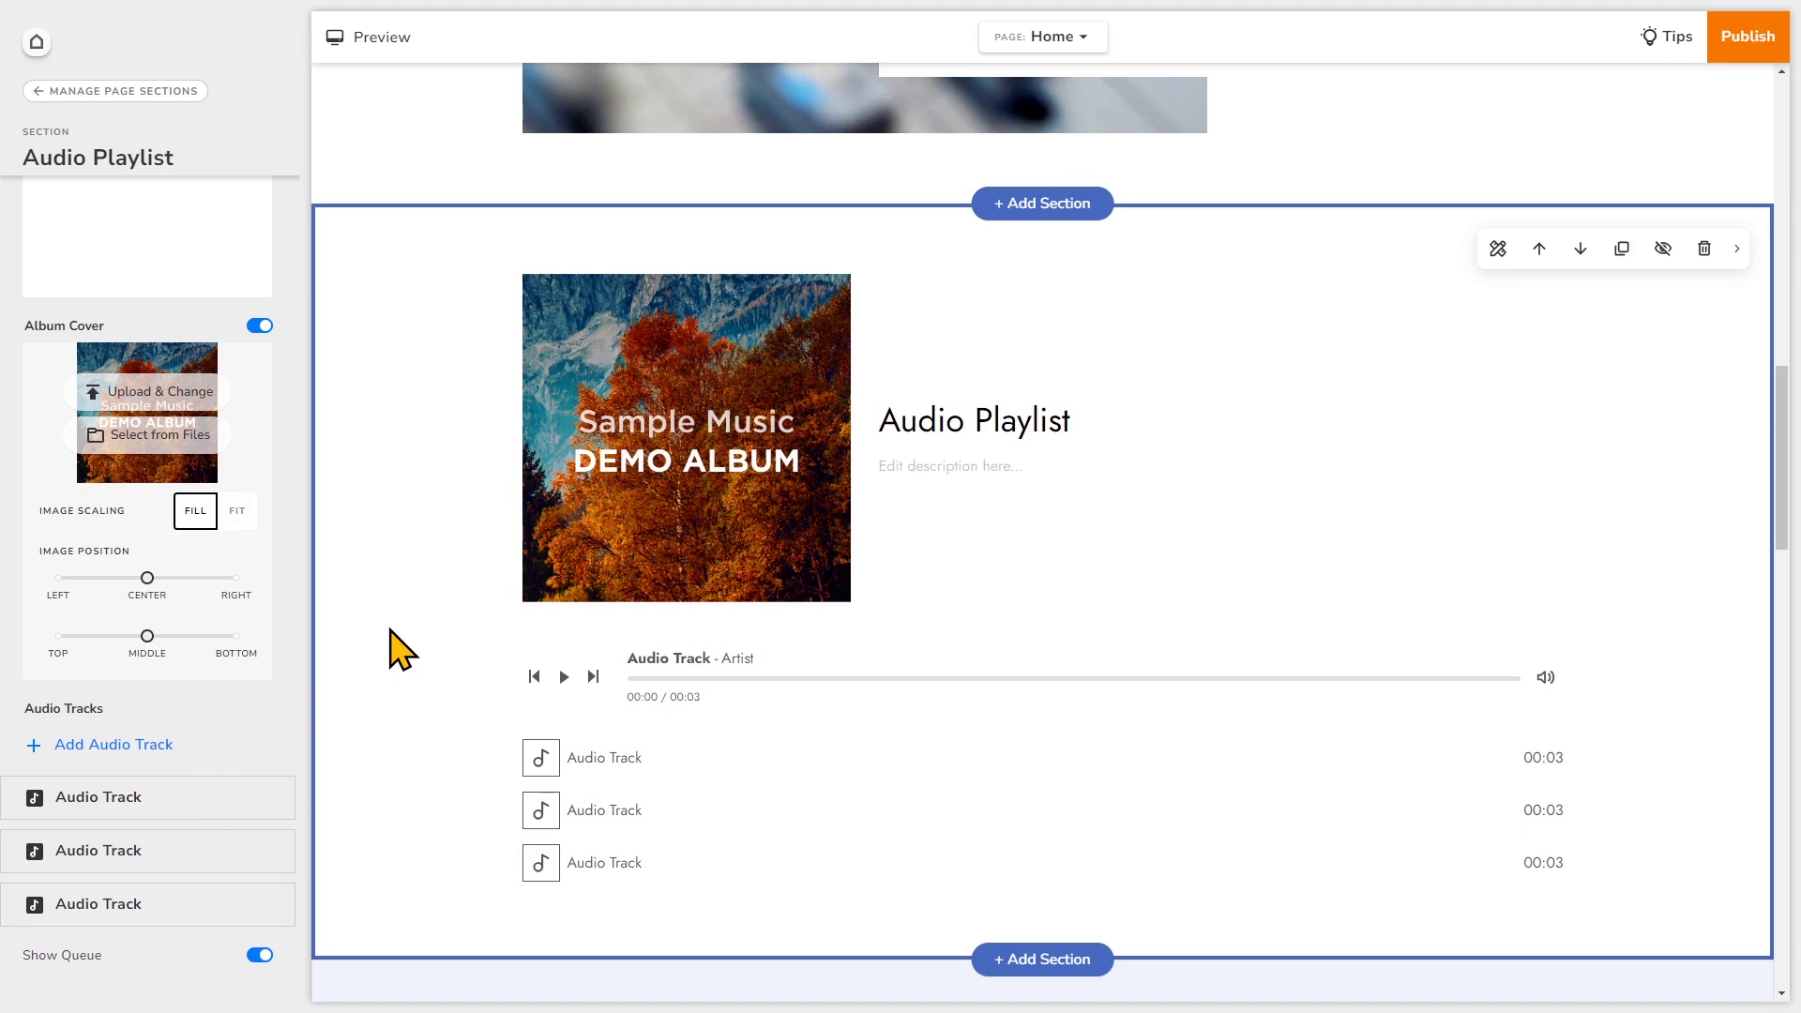
{"action": "scroll", "coordinate": [391, 632], "scroll_direction": "up", "scroll_amount": 4}
{"action": "scroll", "coordinate": [391, 631], "scroll_direction": "down", "scroll_amount": 5}
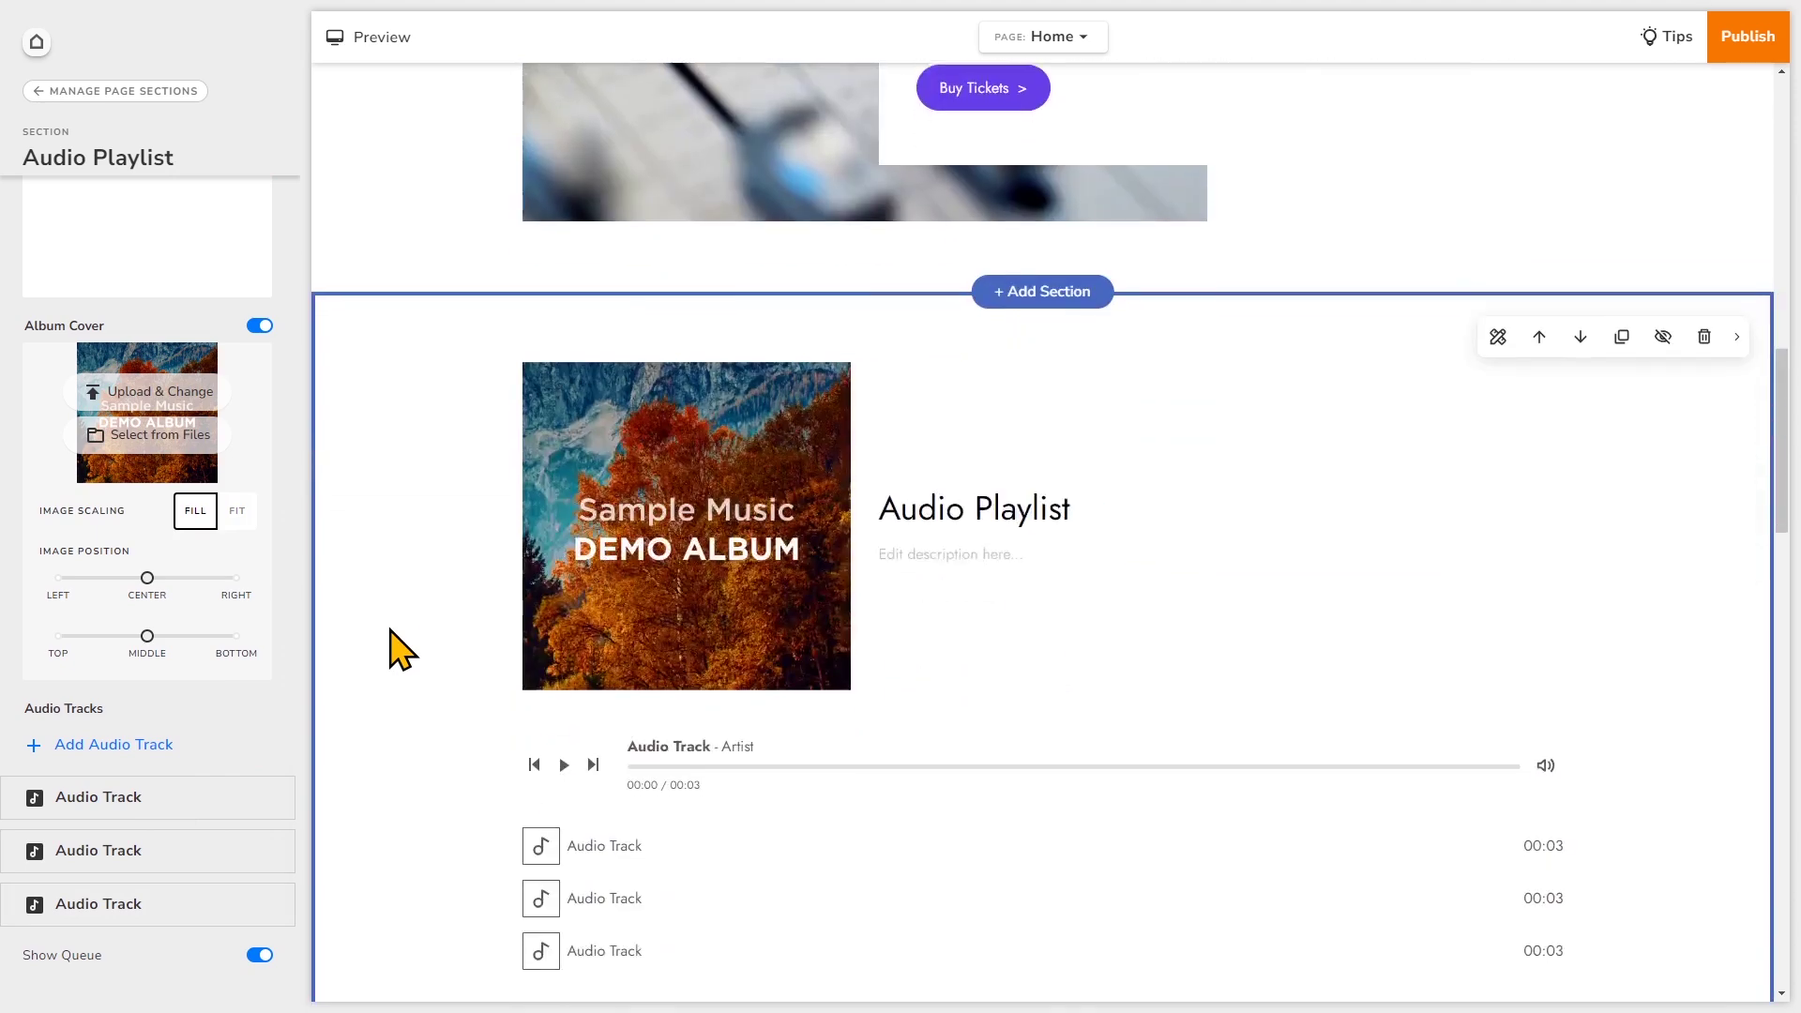
{"action": "scroll", "coordinate": [282, 594], "scroll_direction": "up", "scroll_amount": 3}
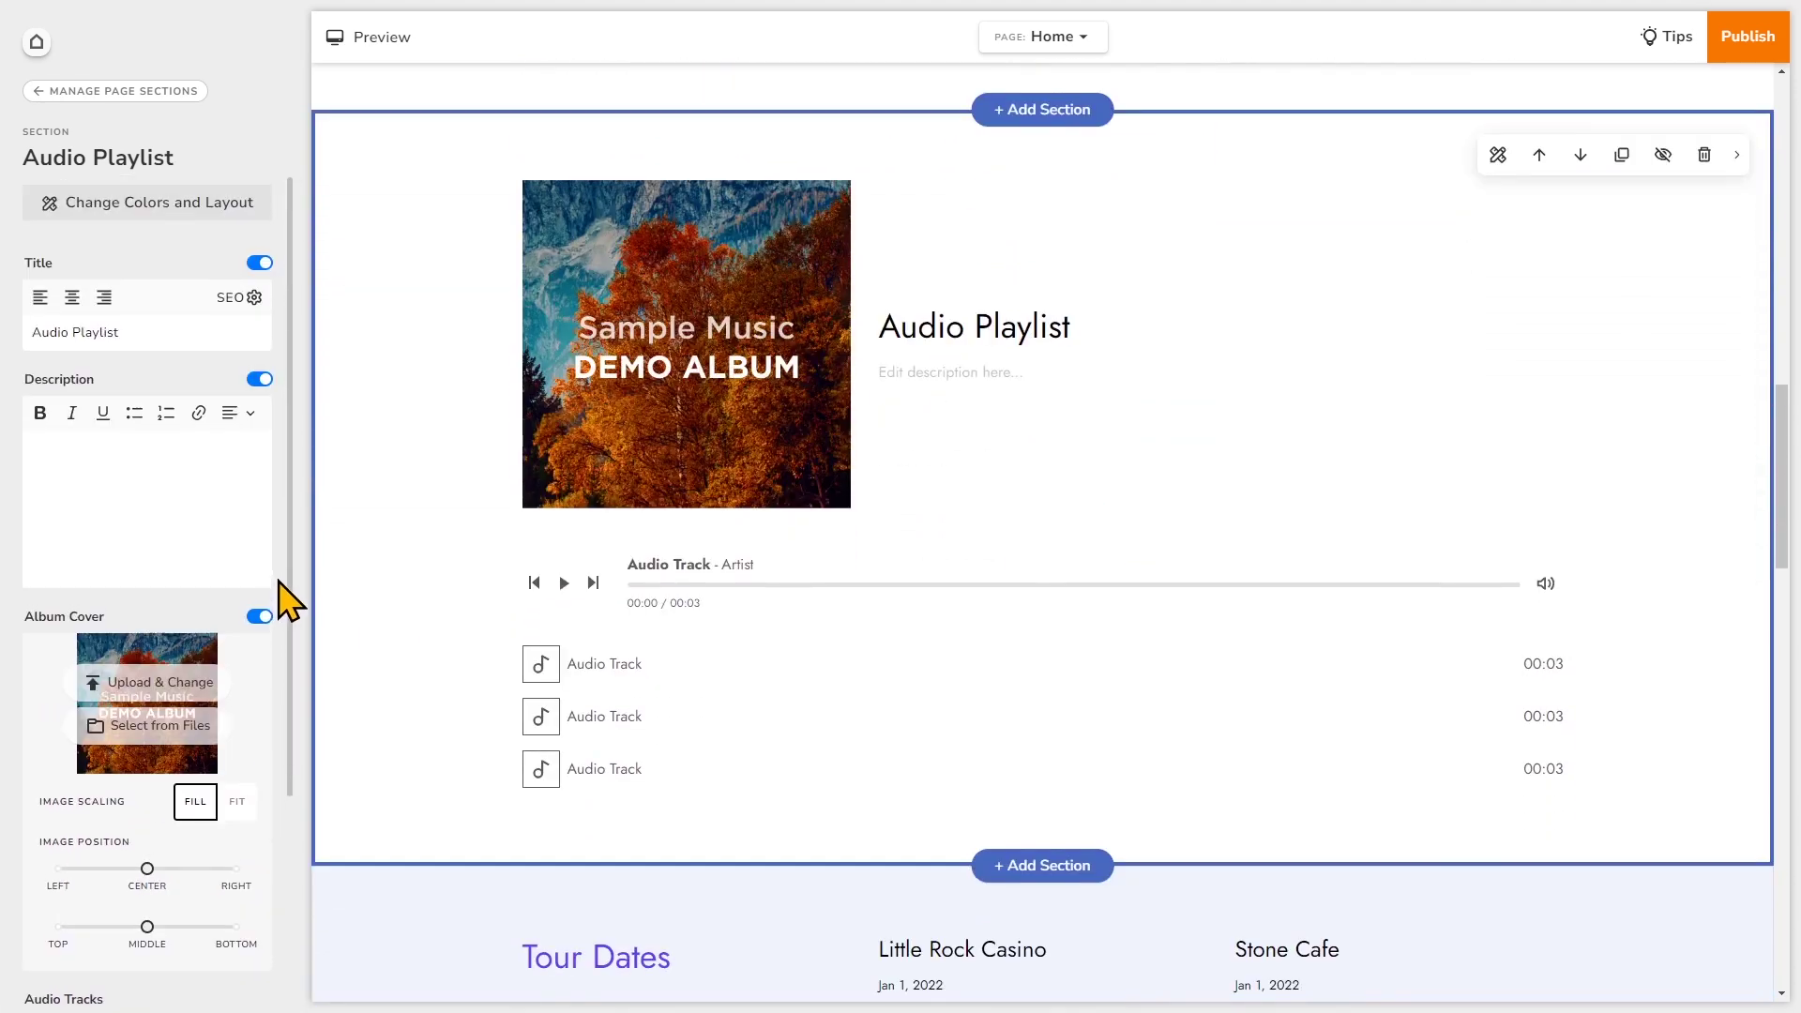
{"action": "left_click", "coordinate": [260, 618]}
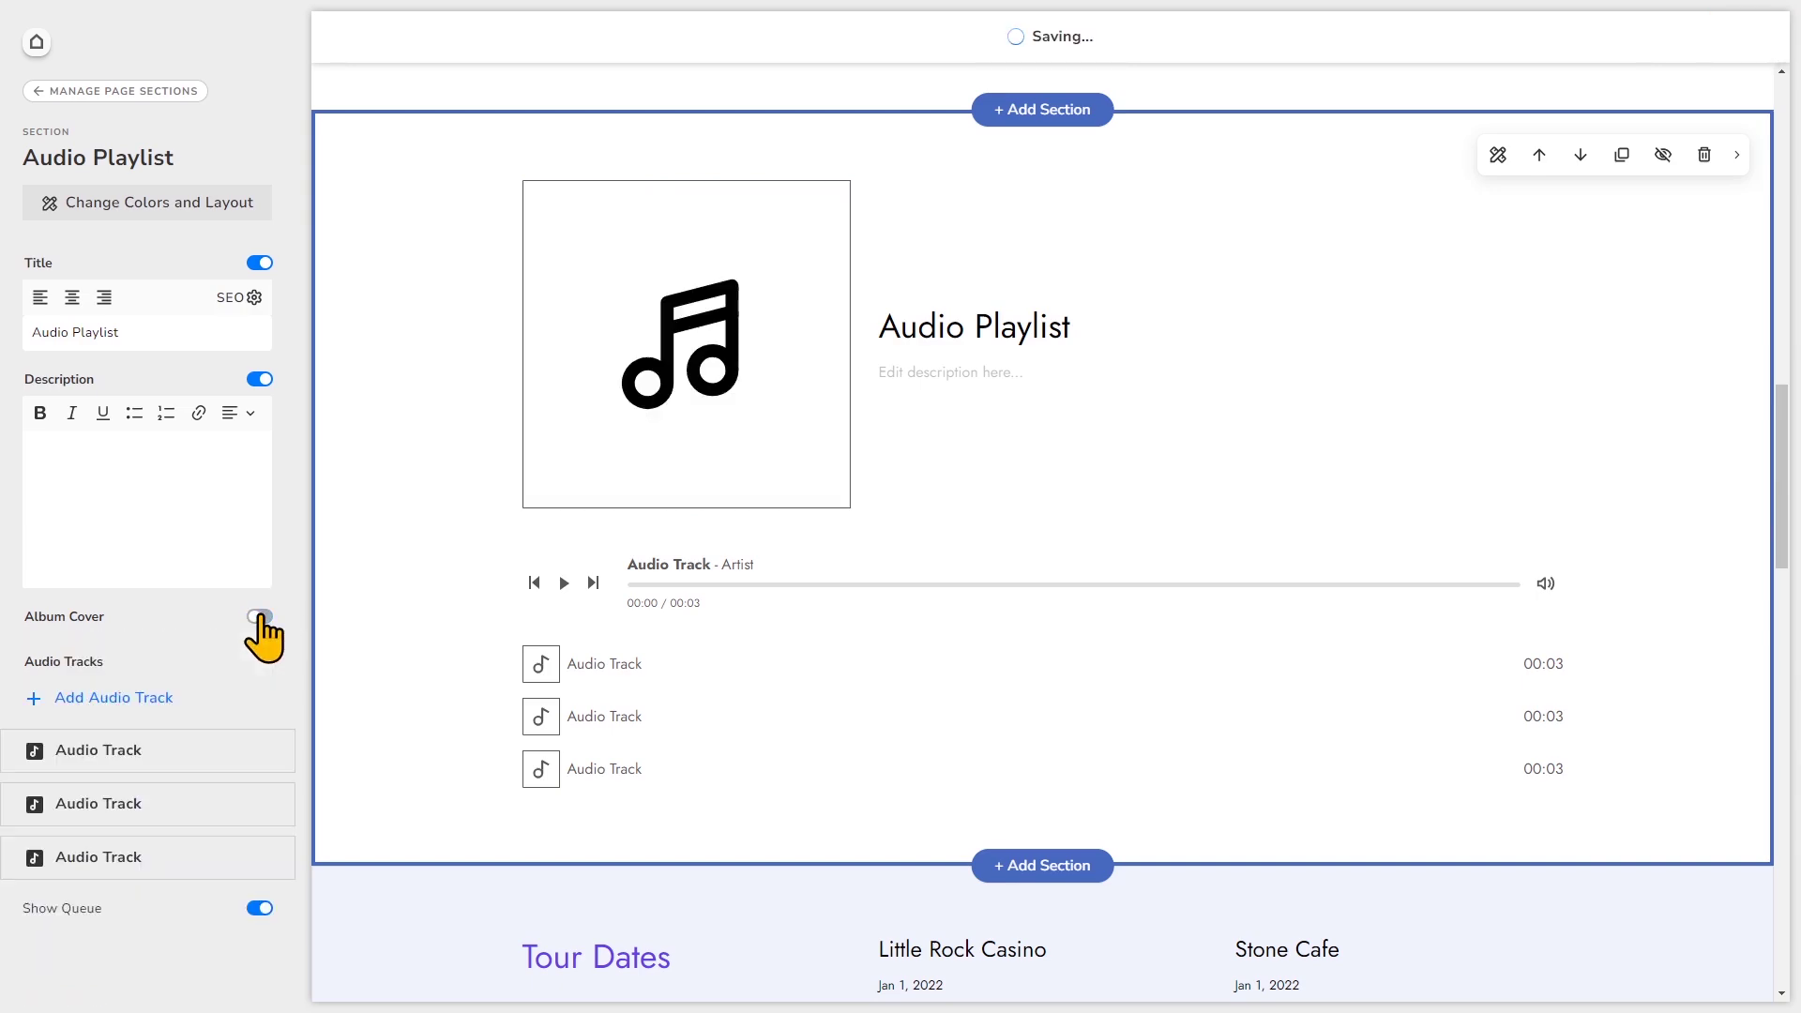
{"action": "left_click", "coordinate": [260, 618]}
{"action": "left_click", "coordinate": [263, 380]}
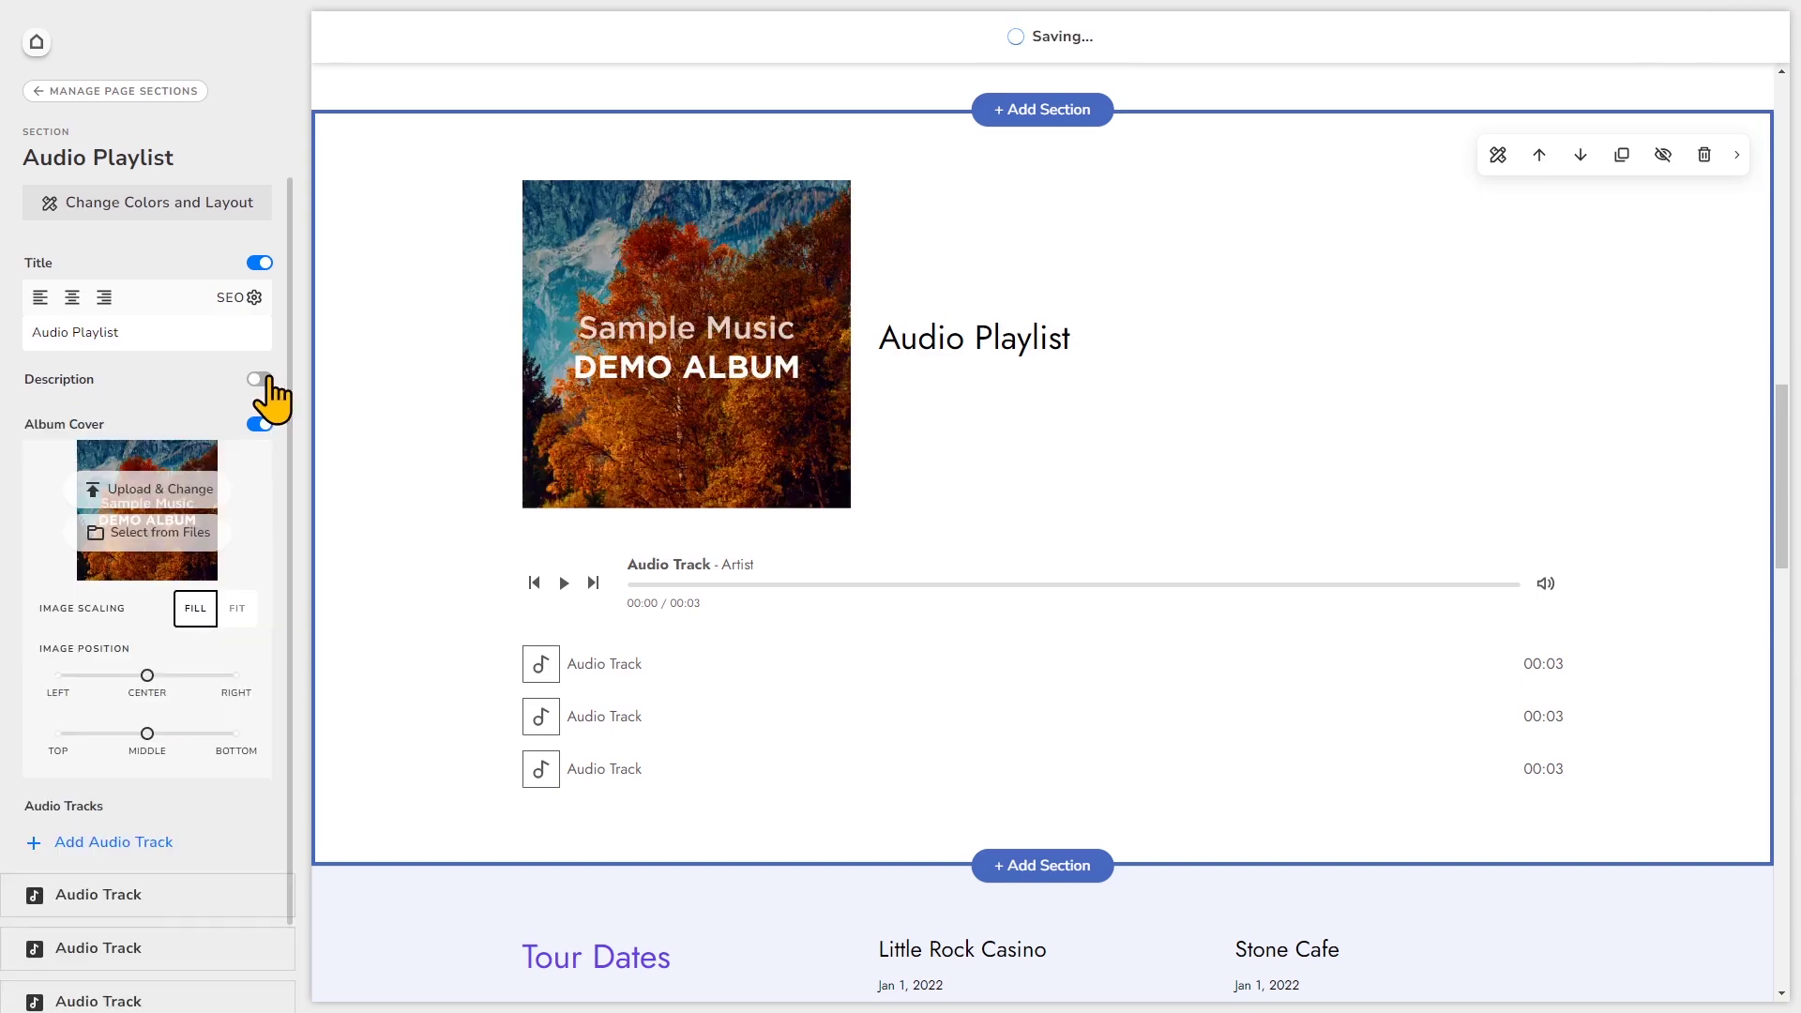
{"action": "left_click", "coordinate": [262, 380]}
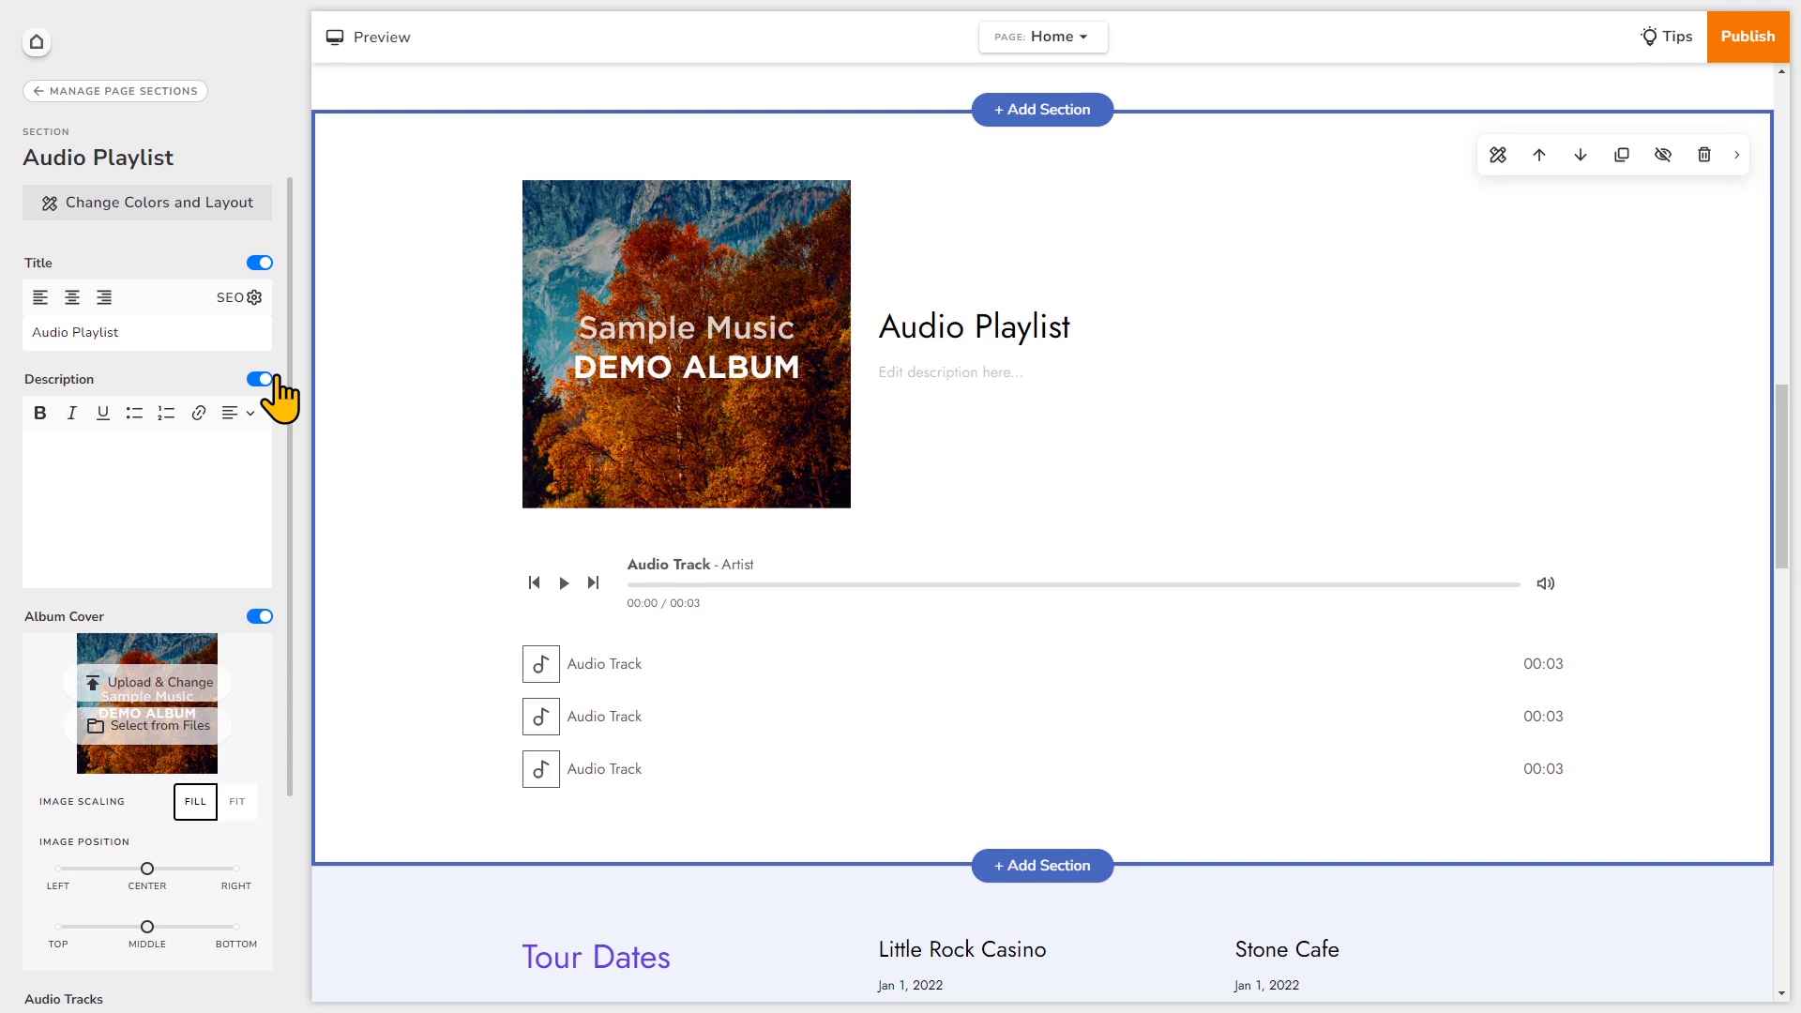
{"action": "left_click", "coordinate": [992, 319]}
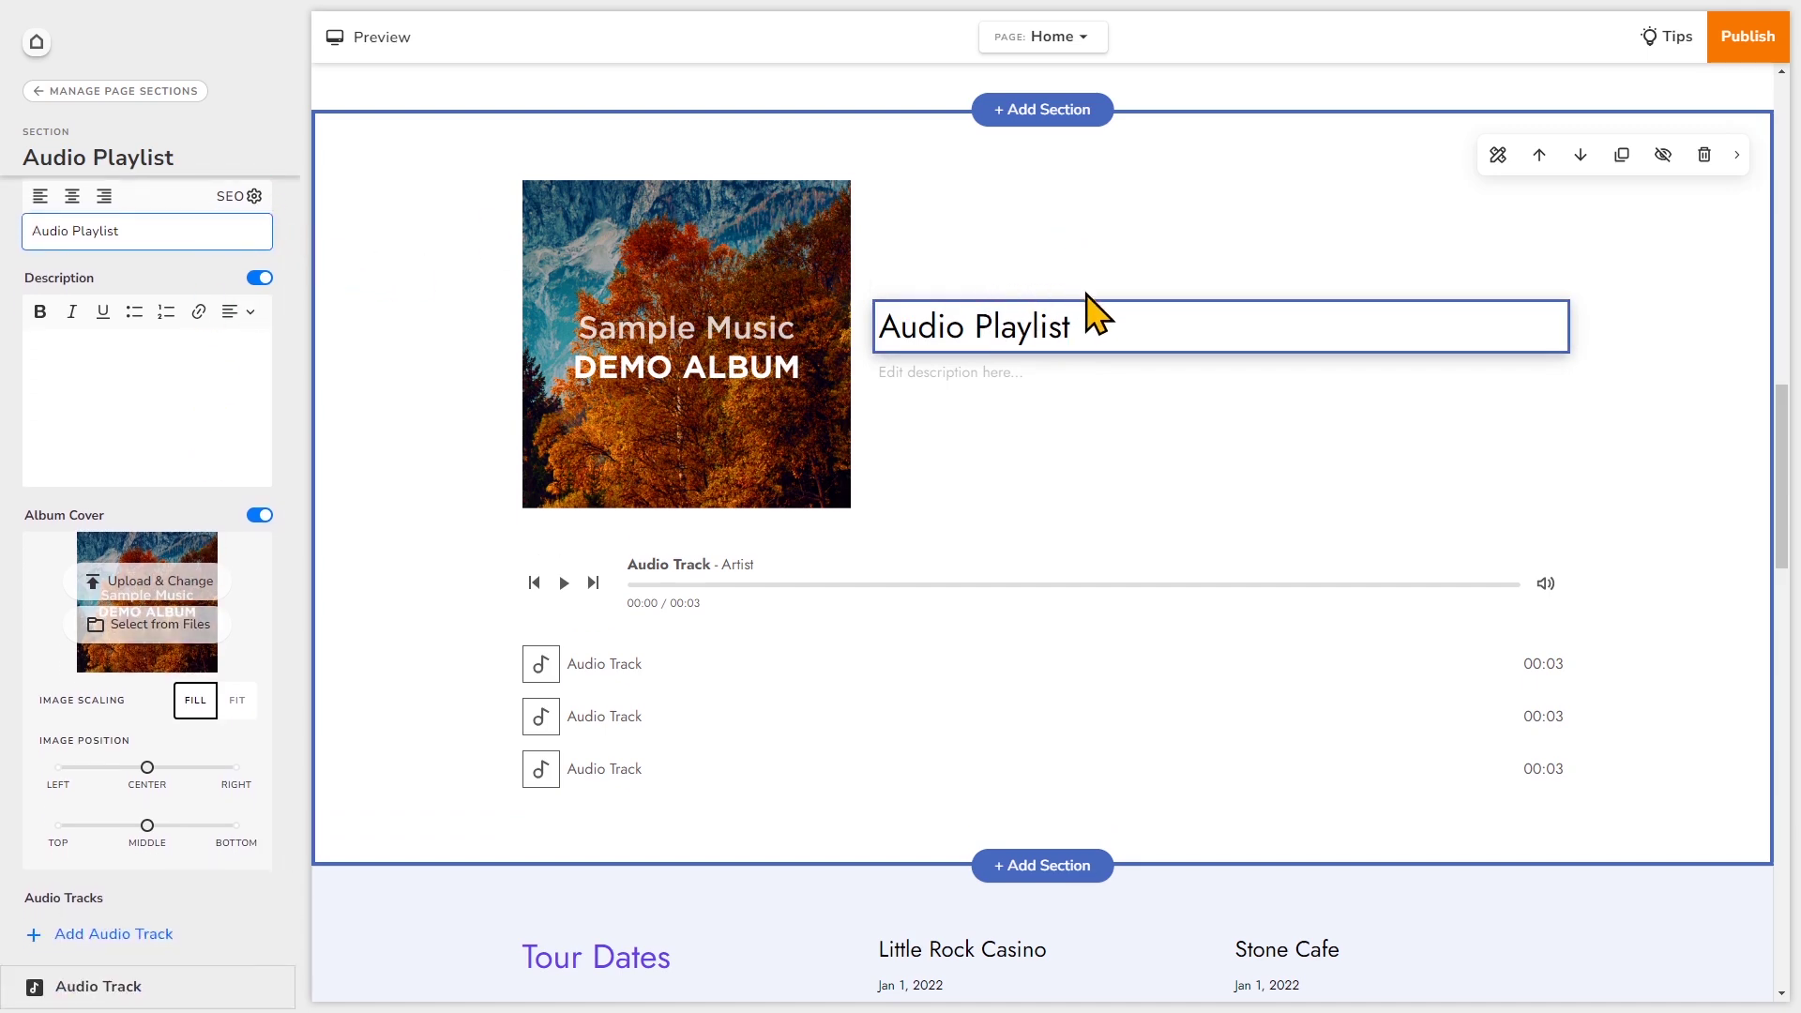
- Replace the section title 'Audio Playlist' with 'Music Samples'
{"action": "key", "text": "BackSpace"}
{"action": "key", "text": "BackSpace"}
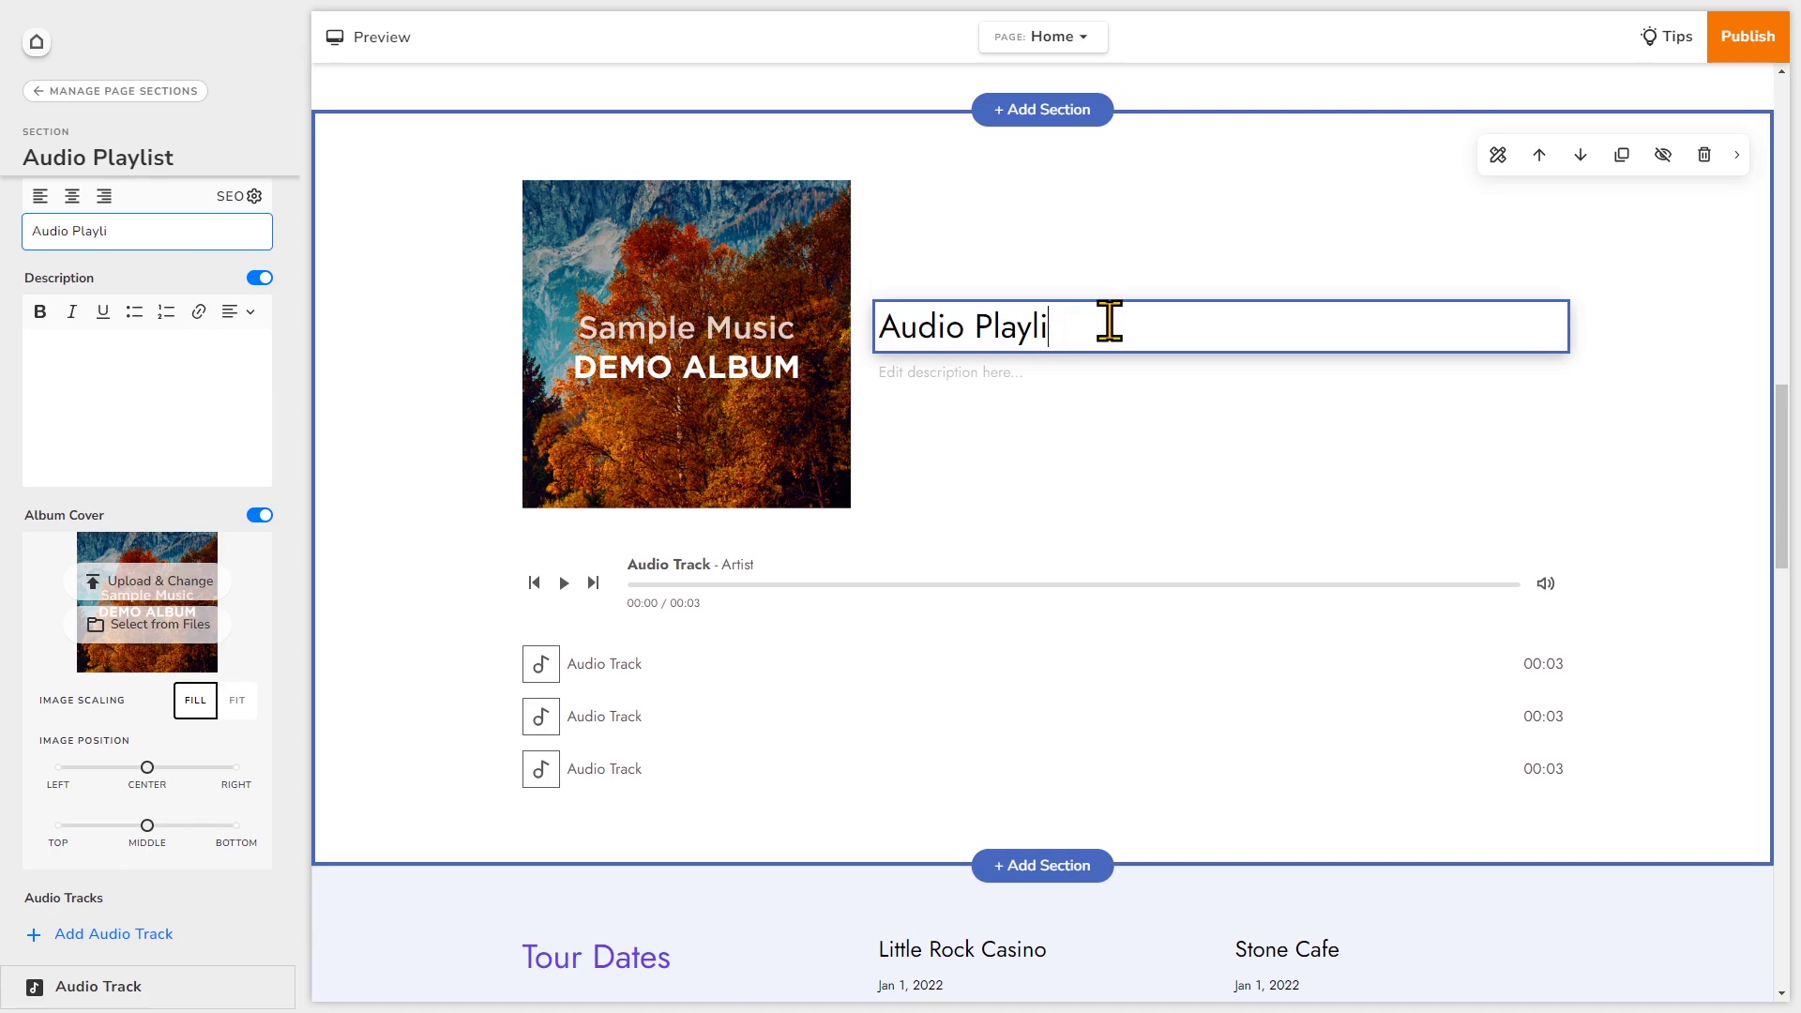
{"action": "key", "text": "BackSpace"}
{"action": "key", "text": "BackSpace"}
{"action": "key", "text": "BackSpace"}
{"action": "key", "text": "BackSpace"}
{"action": "key", "text": "BackSpace"}
{"action": "key", "text": "BackSpace"}
{"action": "key", "text": "BackSpace"}
{"action": "key", "text": "BackSpace"}
{"action": "key", "text": "BackSpace"}
{"action": "key", "text": "BackSpace"}
{"action": "key", "text": "BackSpace"}
{"action": "key", "text": "BackSpace"}
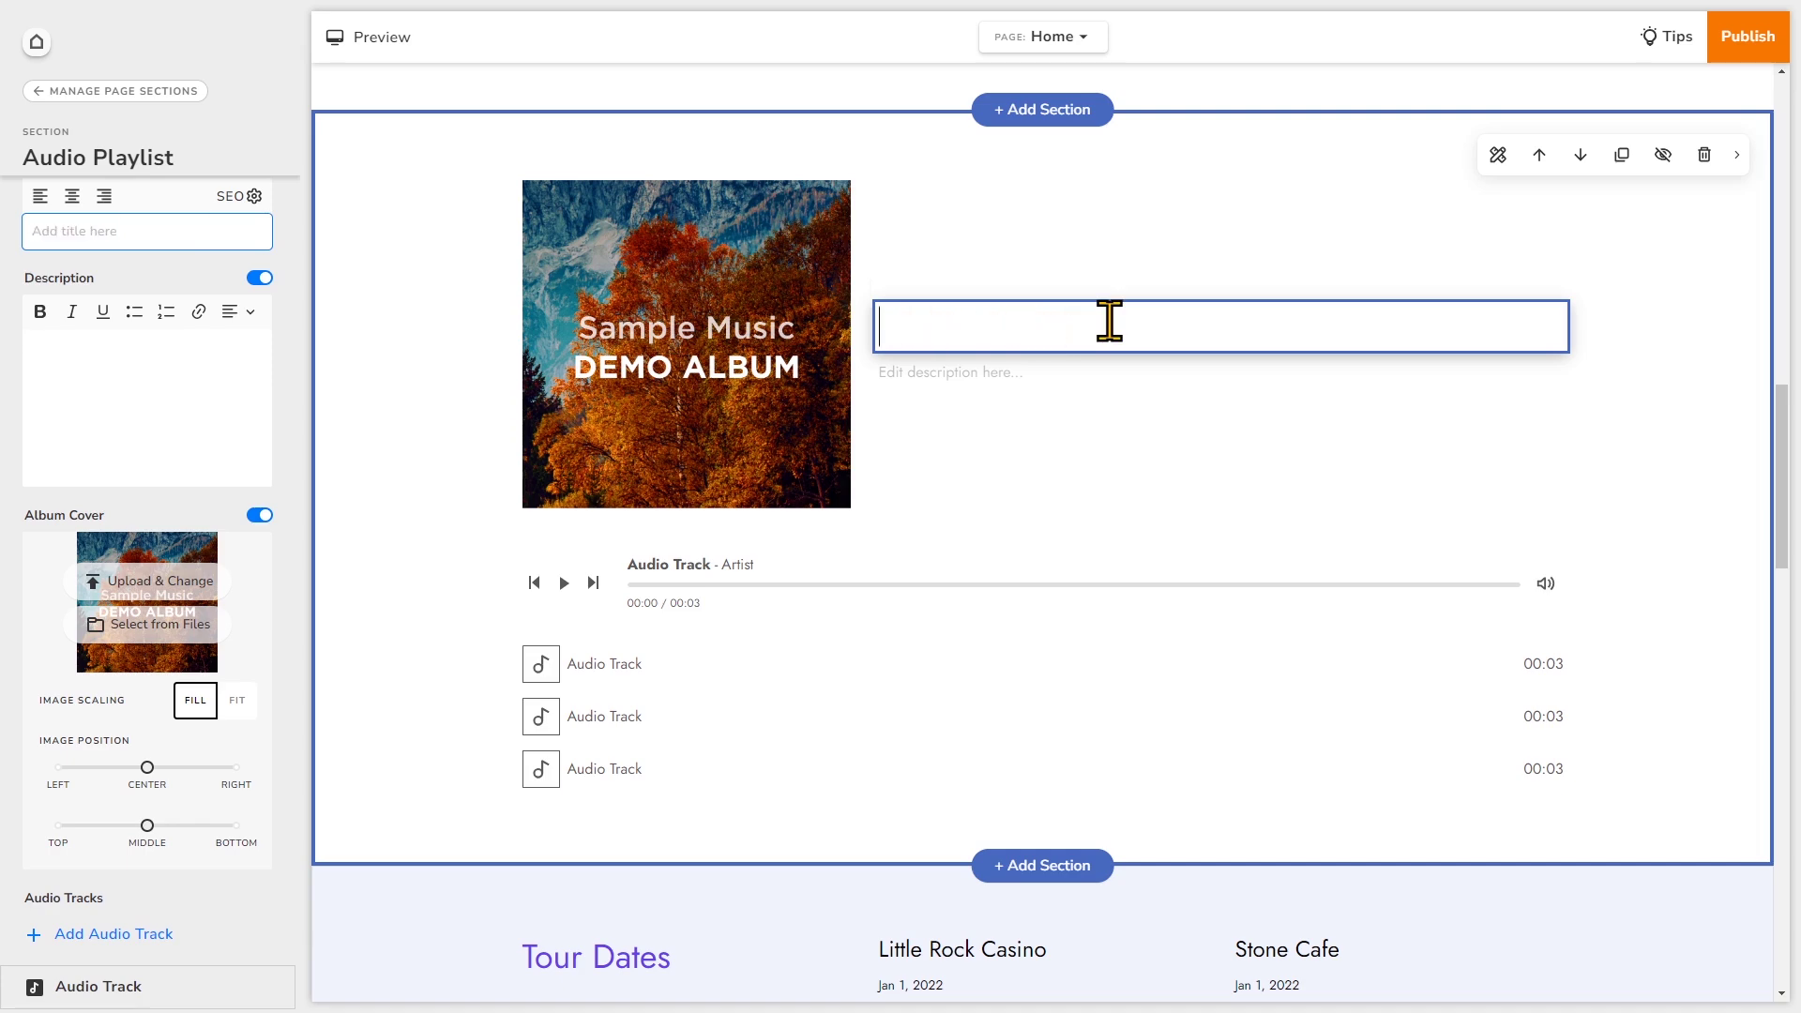
{"action": "type", "text": "Music Samp"}
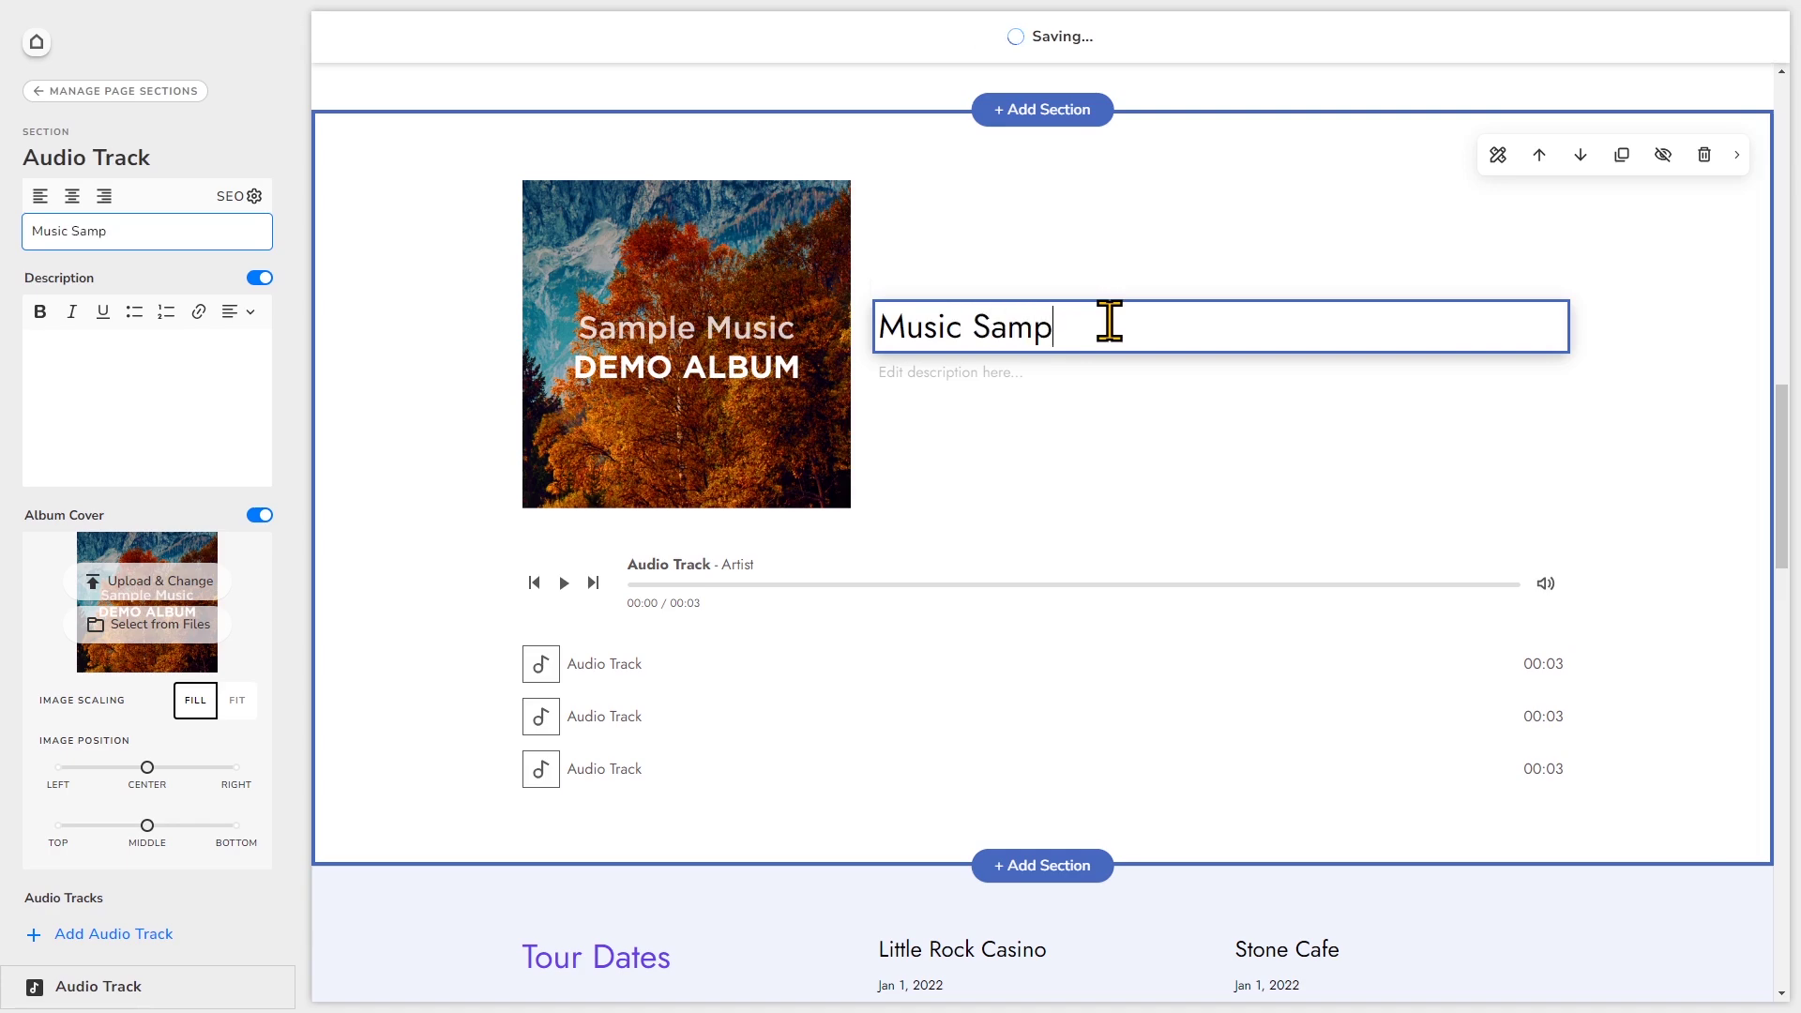
{"action": "type", "text": "les"}
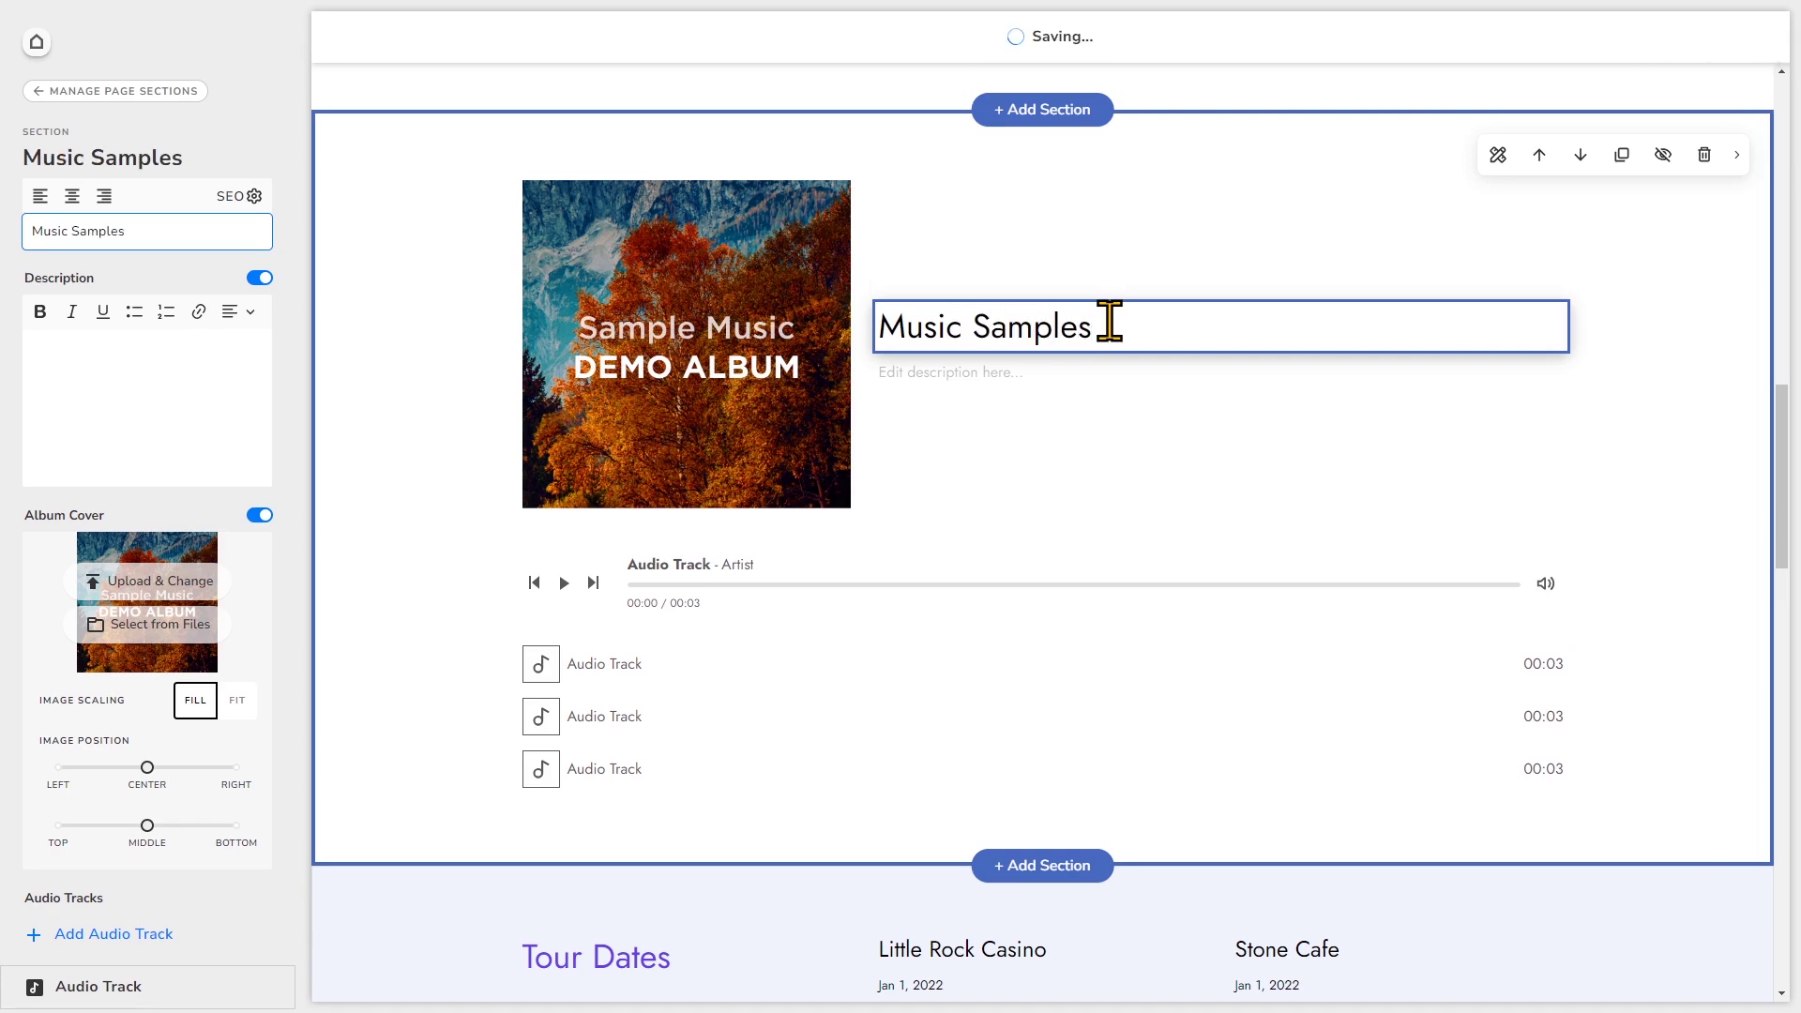
{"action": "left_click", "coordinate": [196, 352]}
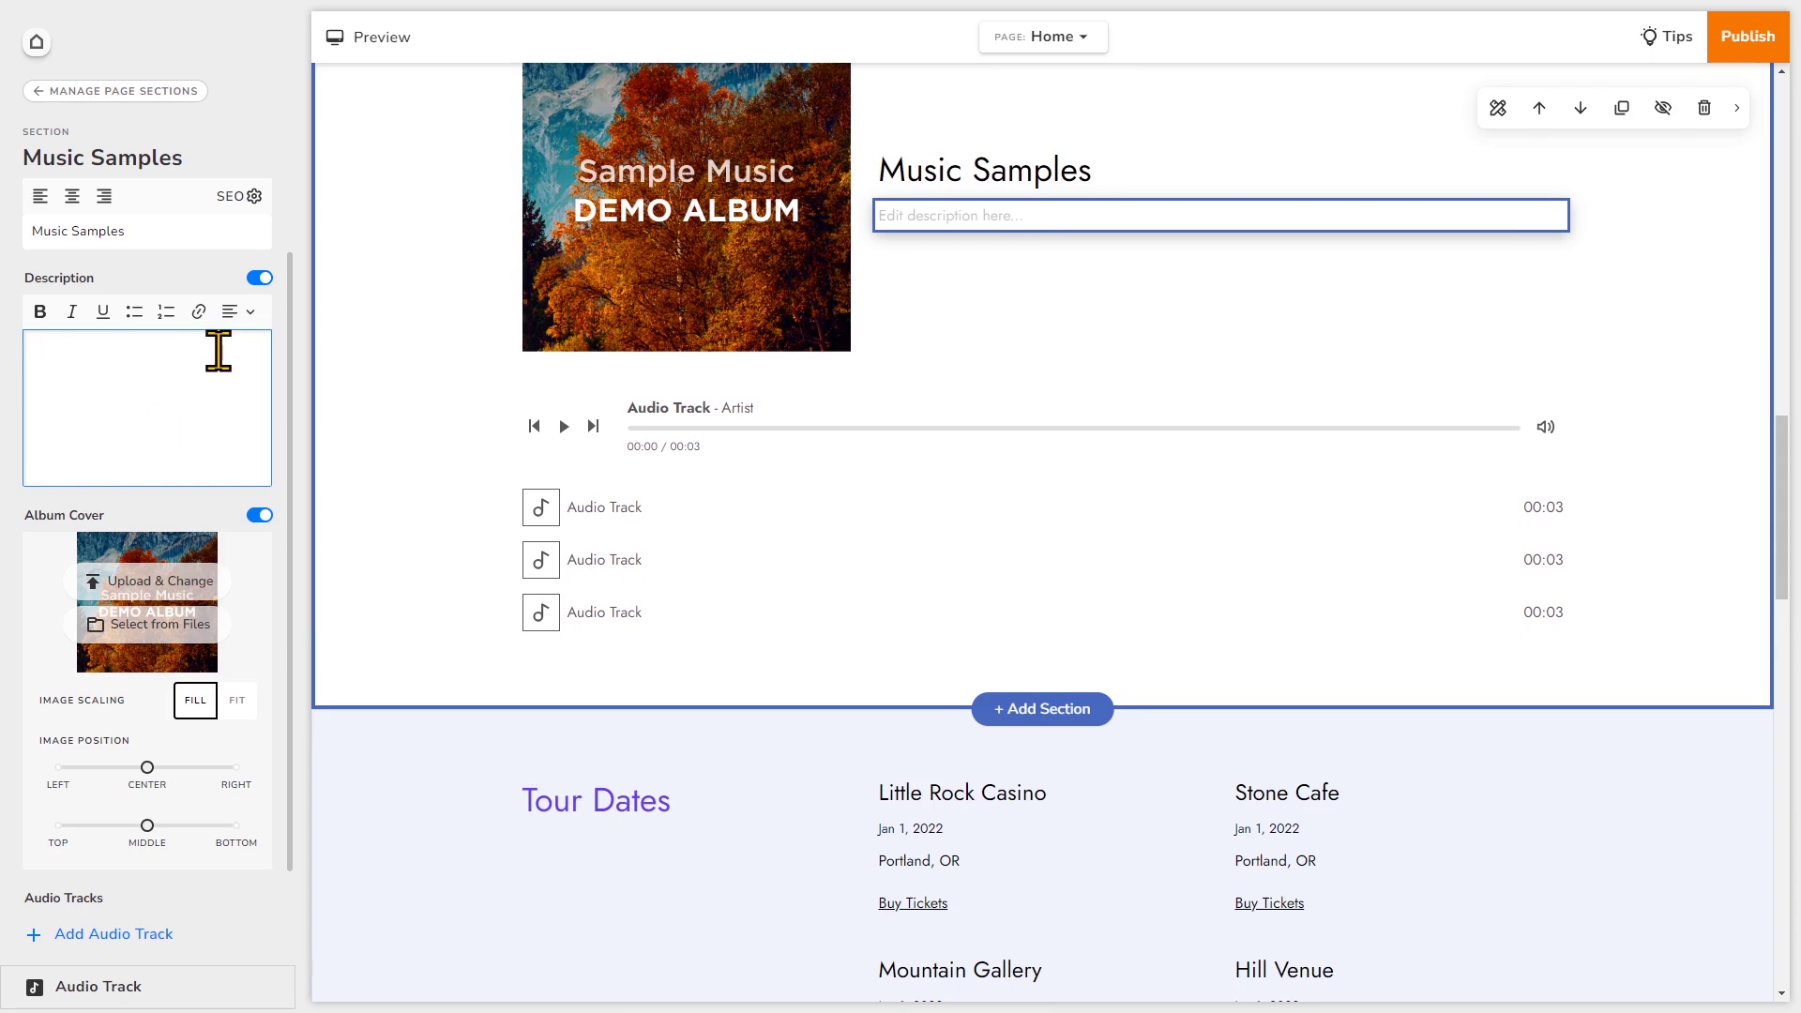
- Write 'Download and listen to full tracks on Spotify.' with Spotify. bold, italic and underlined, then add a new line
{"action": "type", "text": "Download and"}
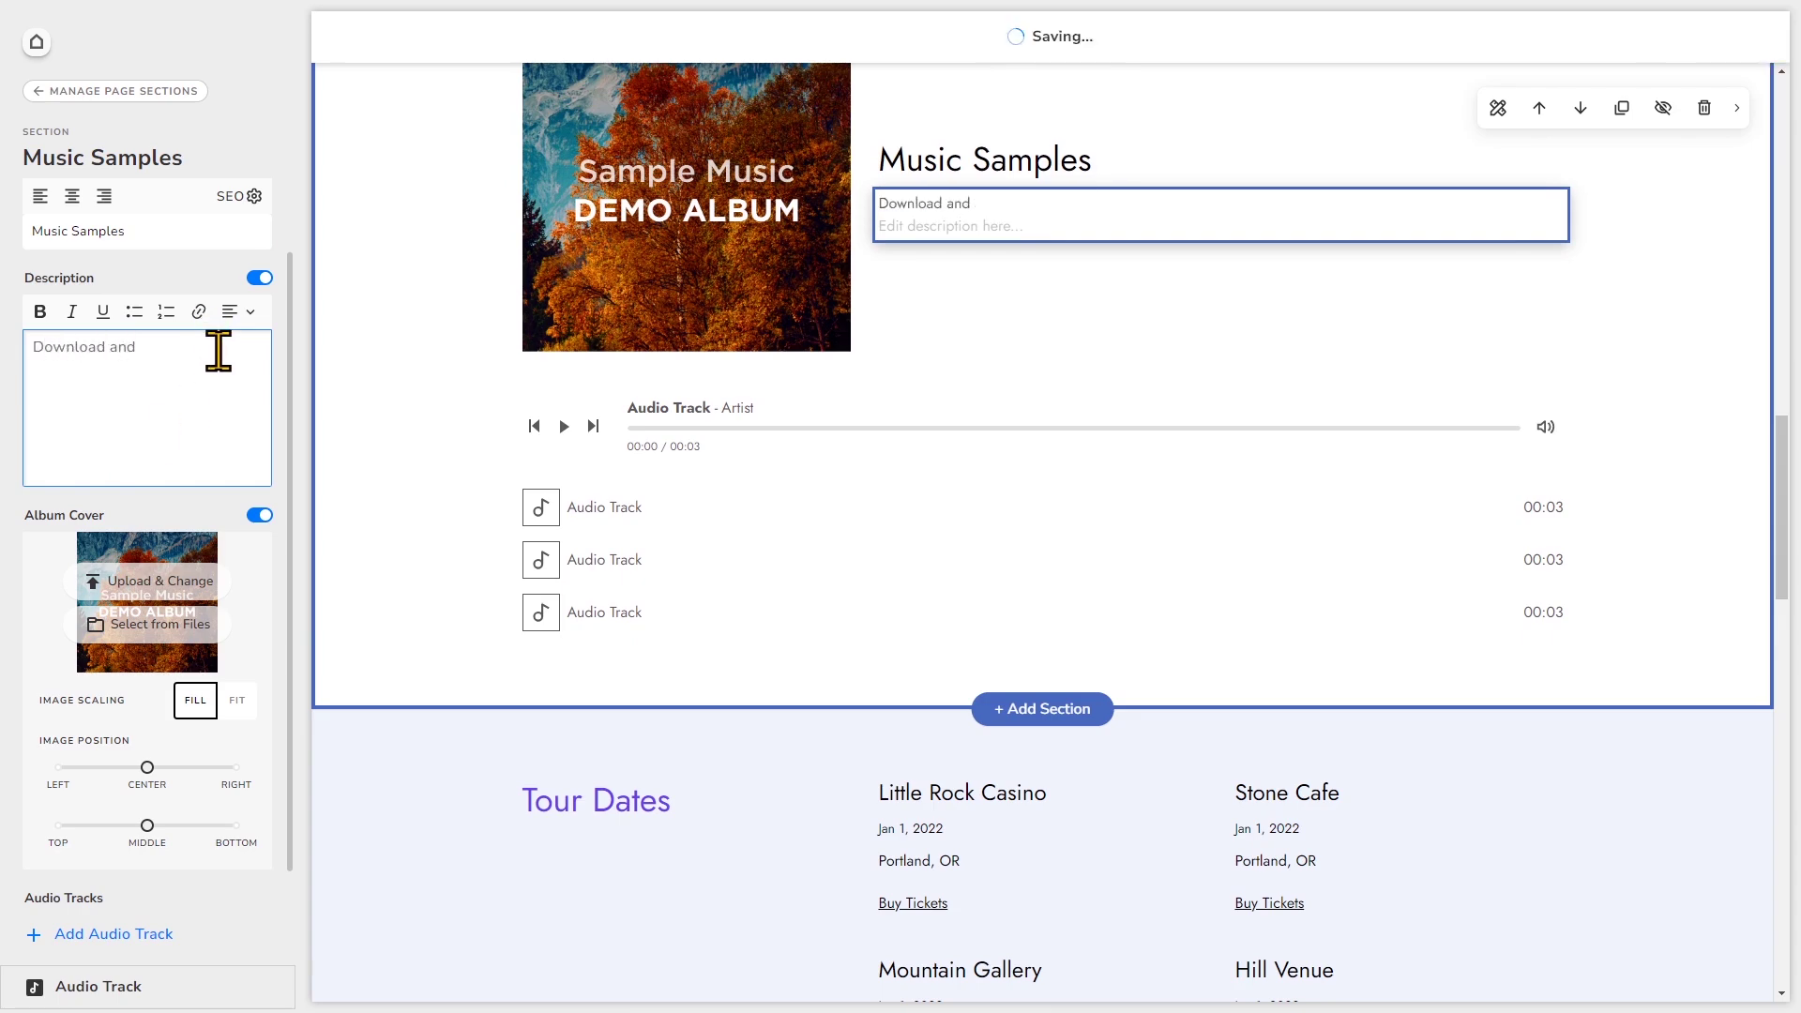
{"action": "type", "text": " listen to ful"}
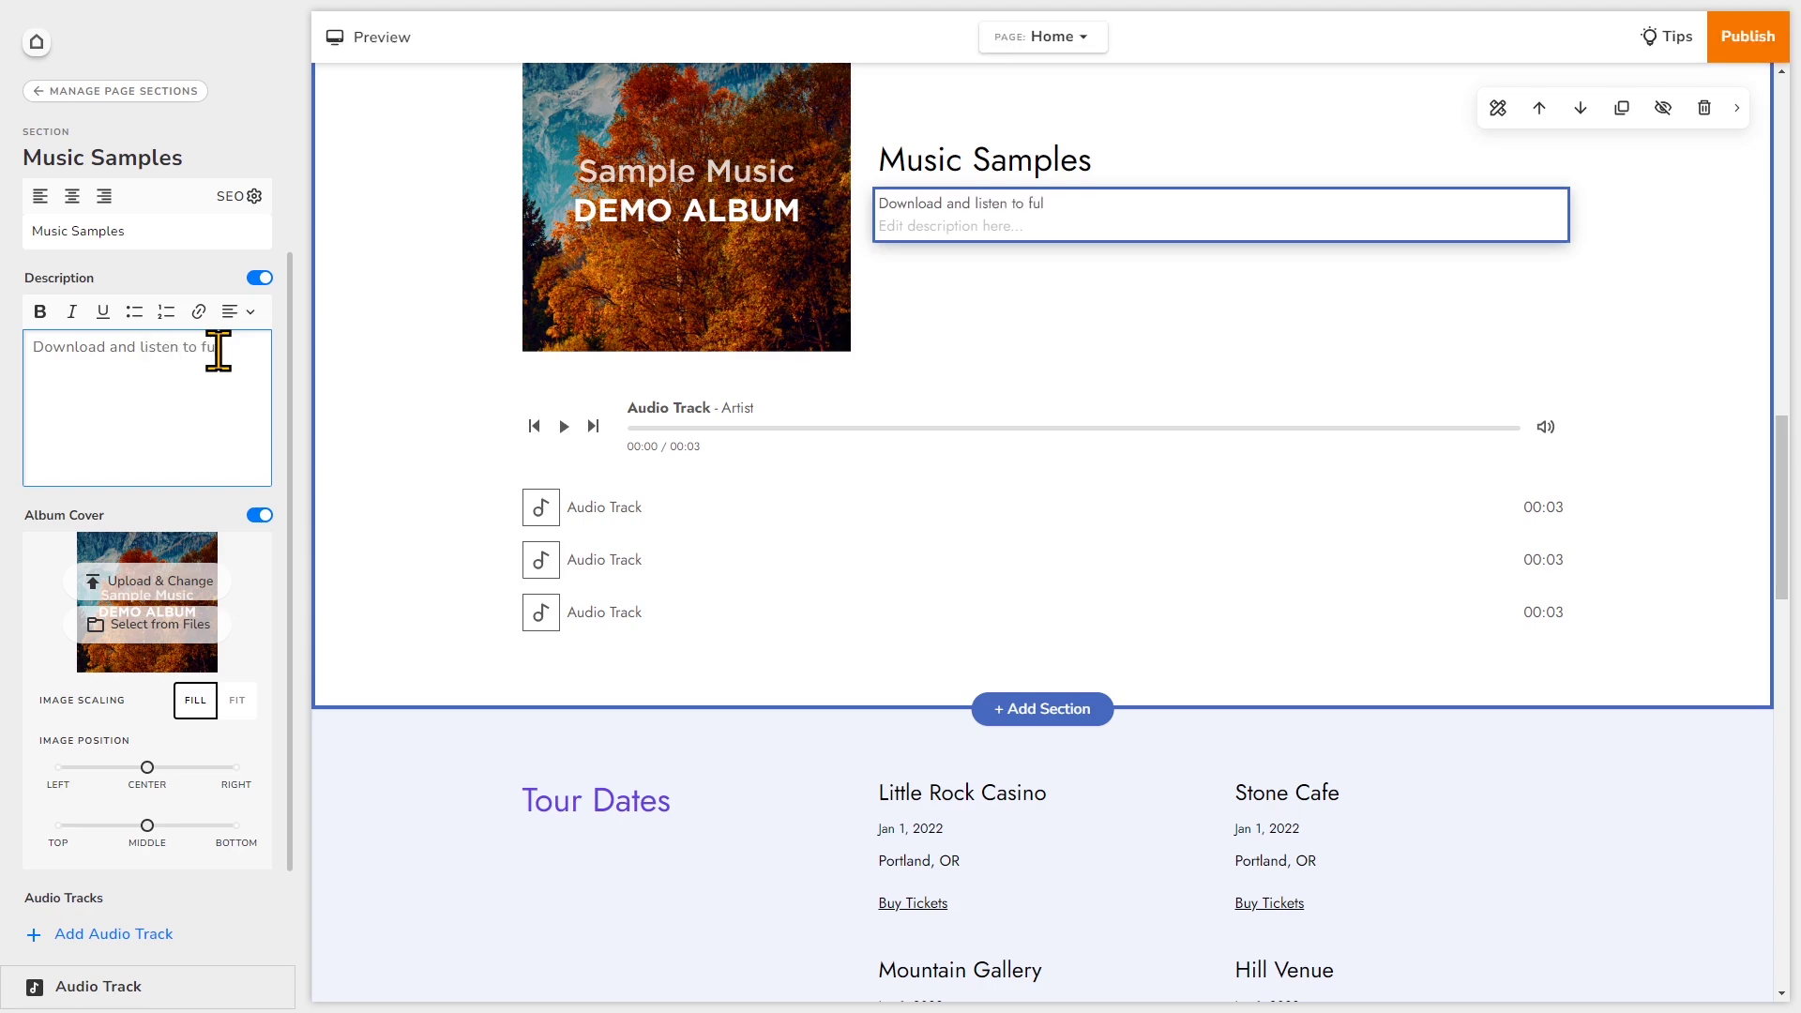
{"action": "type", "text": "l tracks on Spotify."}
{"action": "left_click_drag", "start_coordinate": [180, 375], "coordinate": [100, 367]}
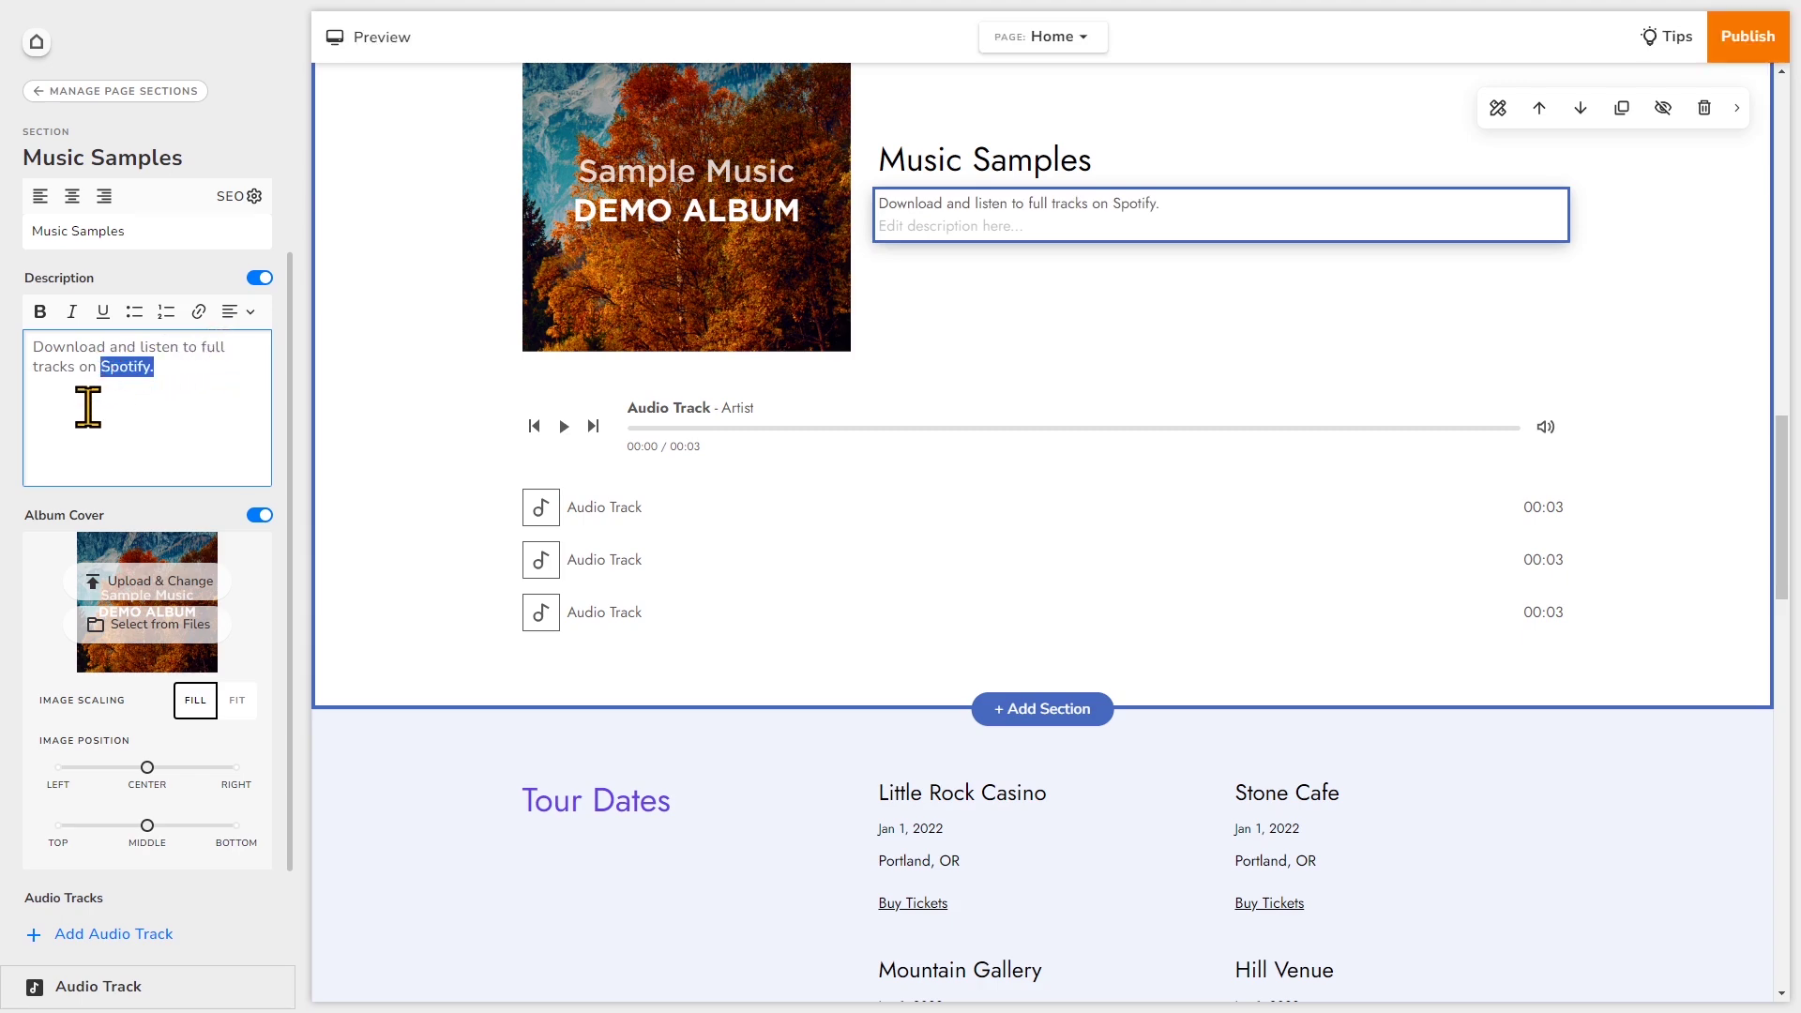
{"action": "left_click", "coordinate": [38, 316]}
{"action": "left_click", "coordinate": [71, 312]}
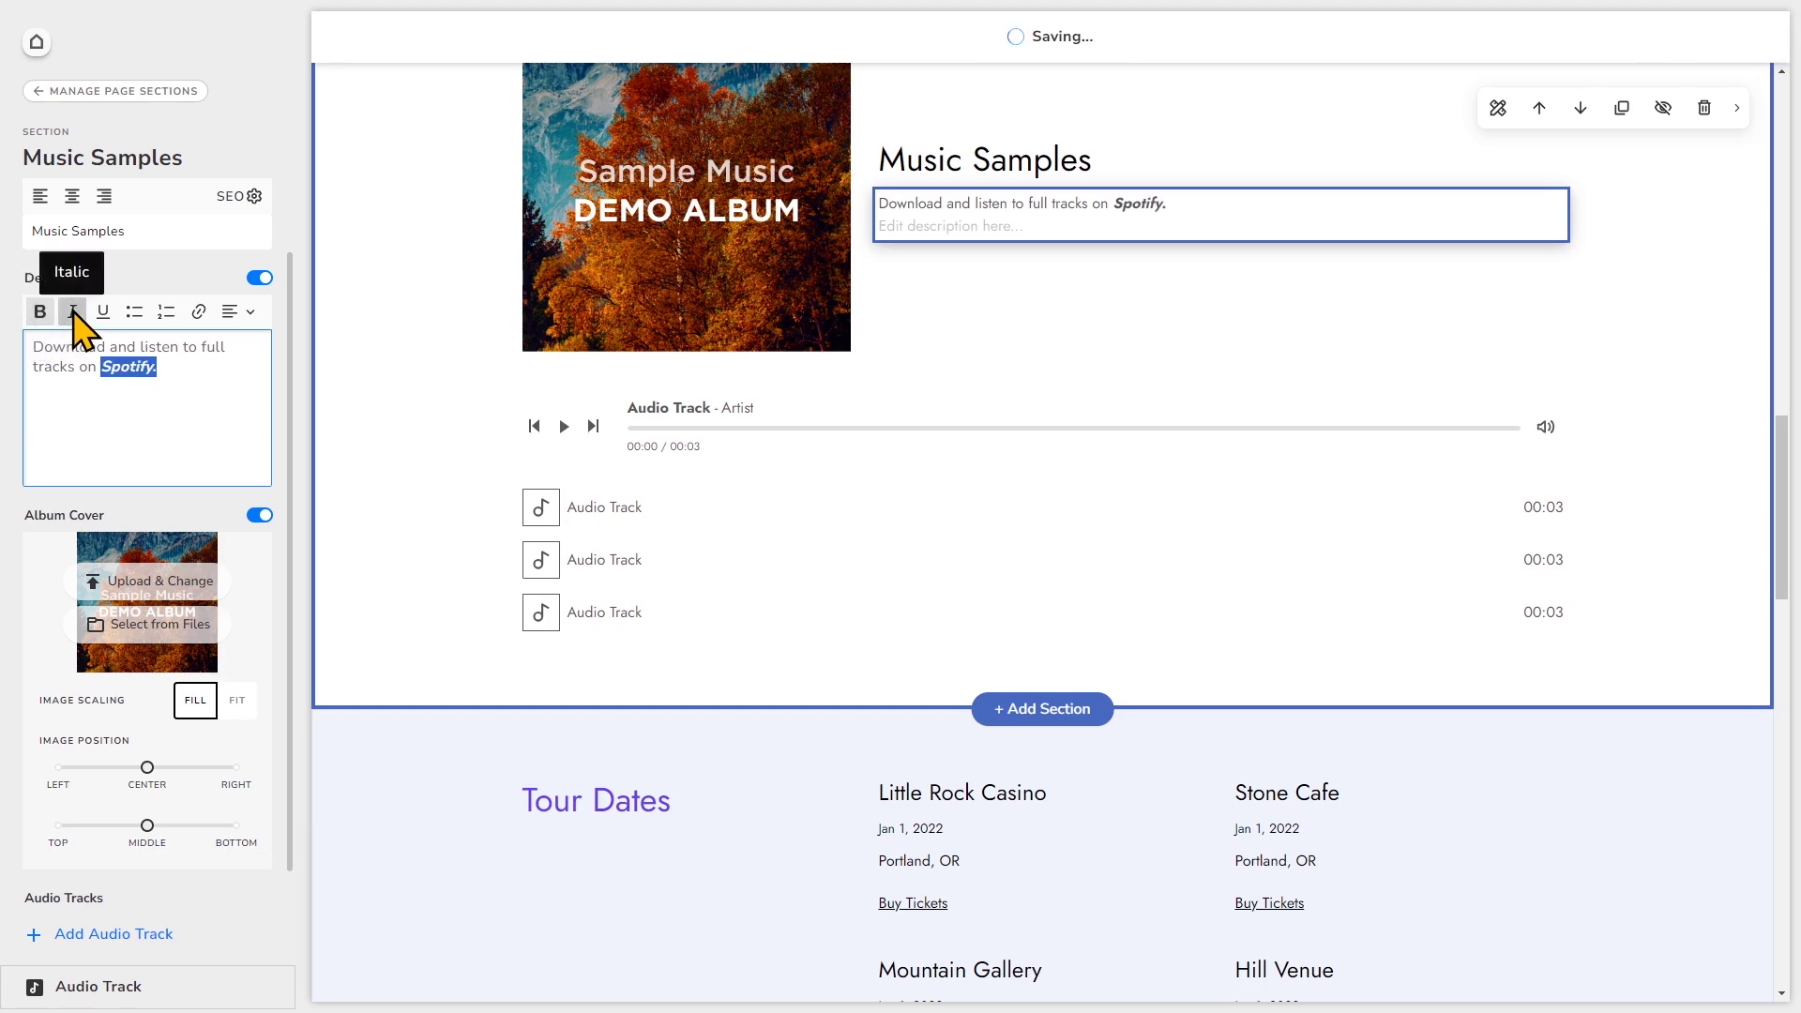
{"action": "left_click", "coordinate": [101, 312]}
{"action": "left_click", "coordinate": [181, 369]}
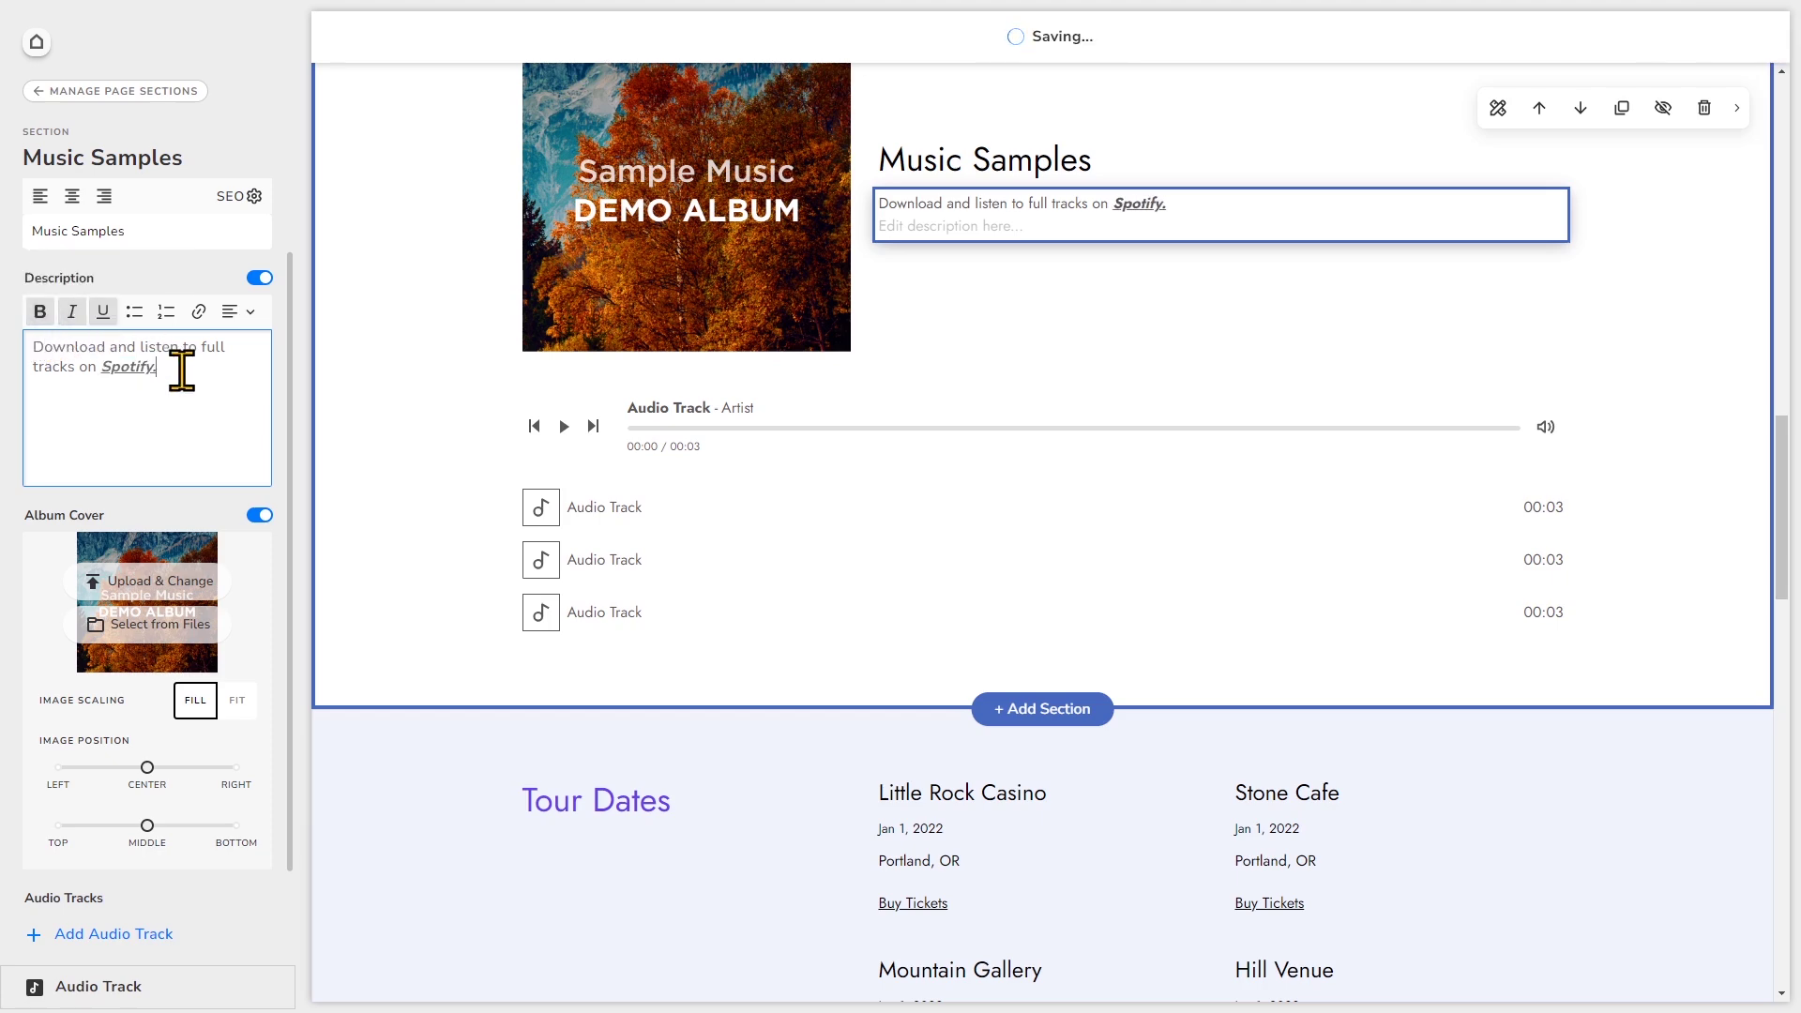
{"action": "key", "text": "Return"}
- Add a 'Find out more!' bullet line, switch it to numbered, then delete it
{"action": "left_click", "coordinate": [134, 312]}
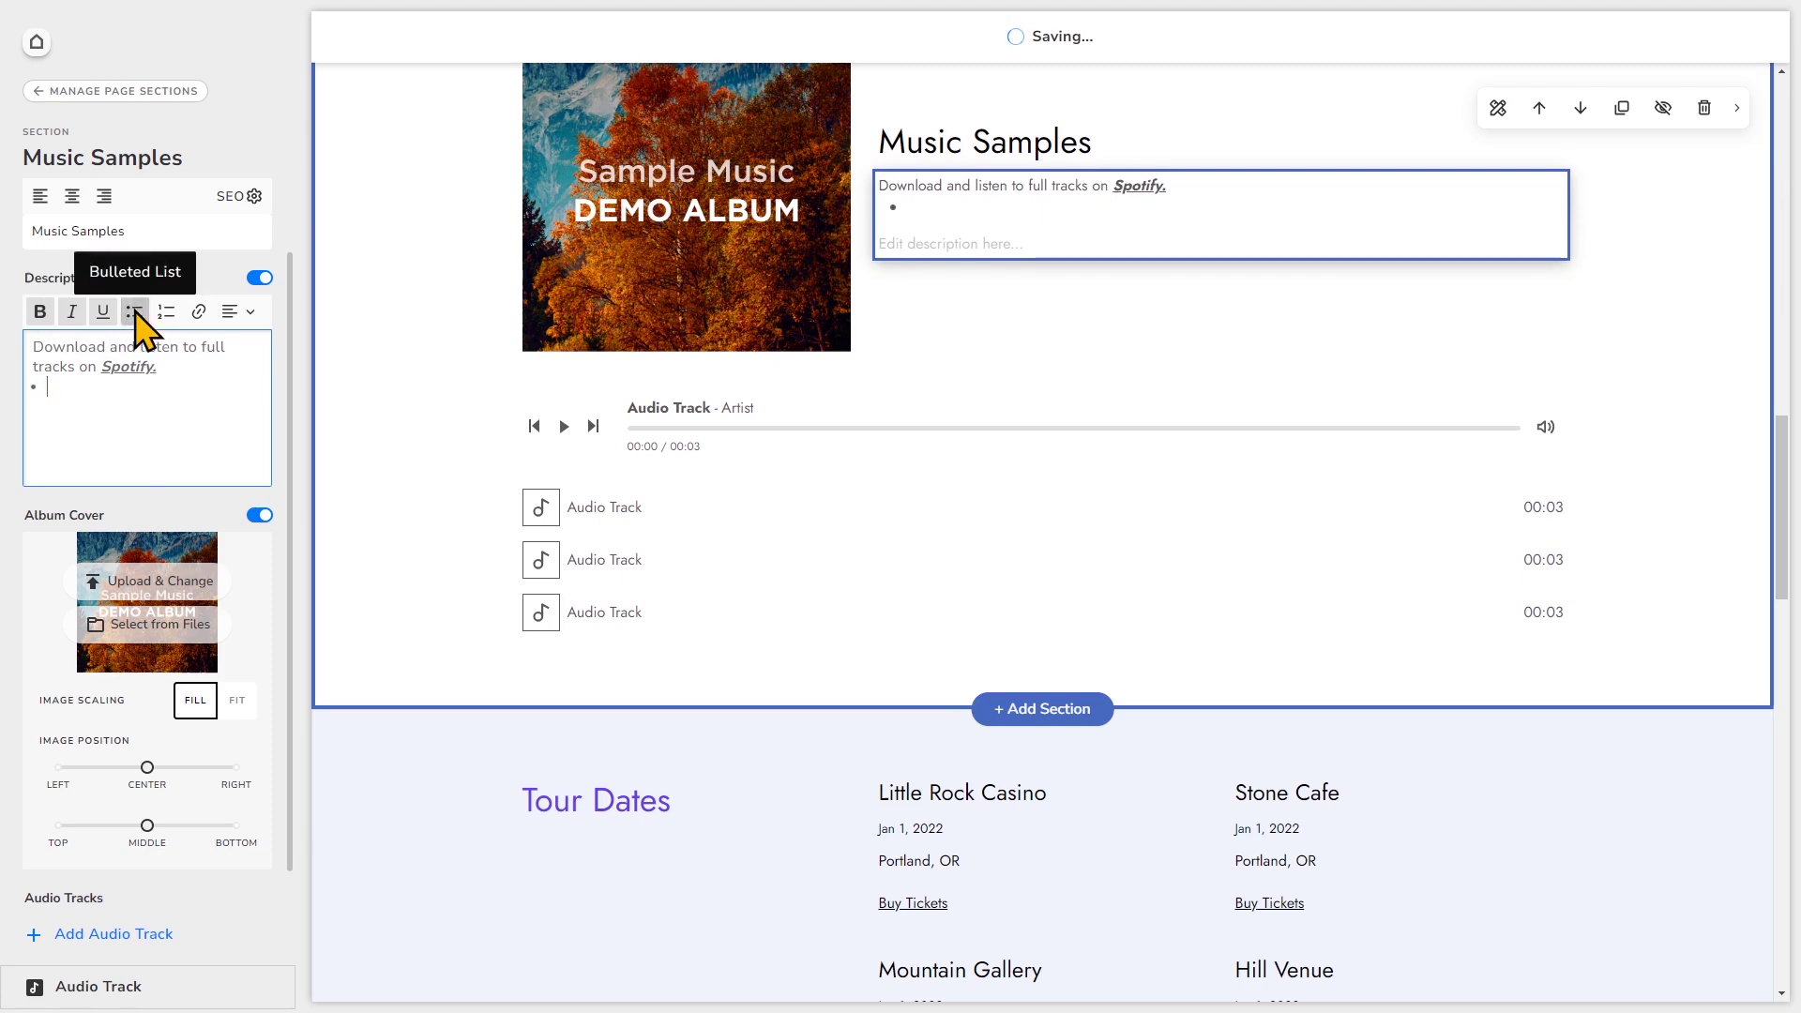
{"action": "type", "text": "Fi"}
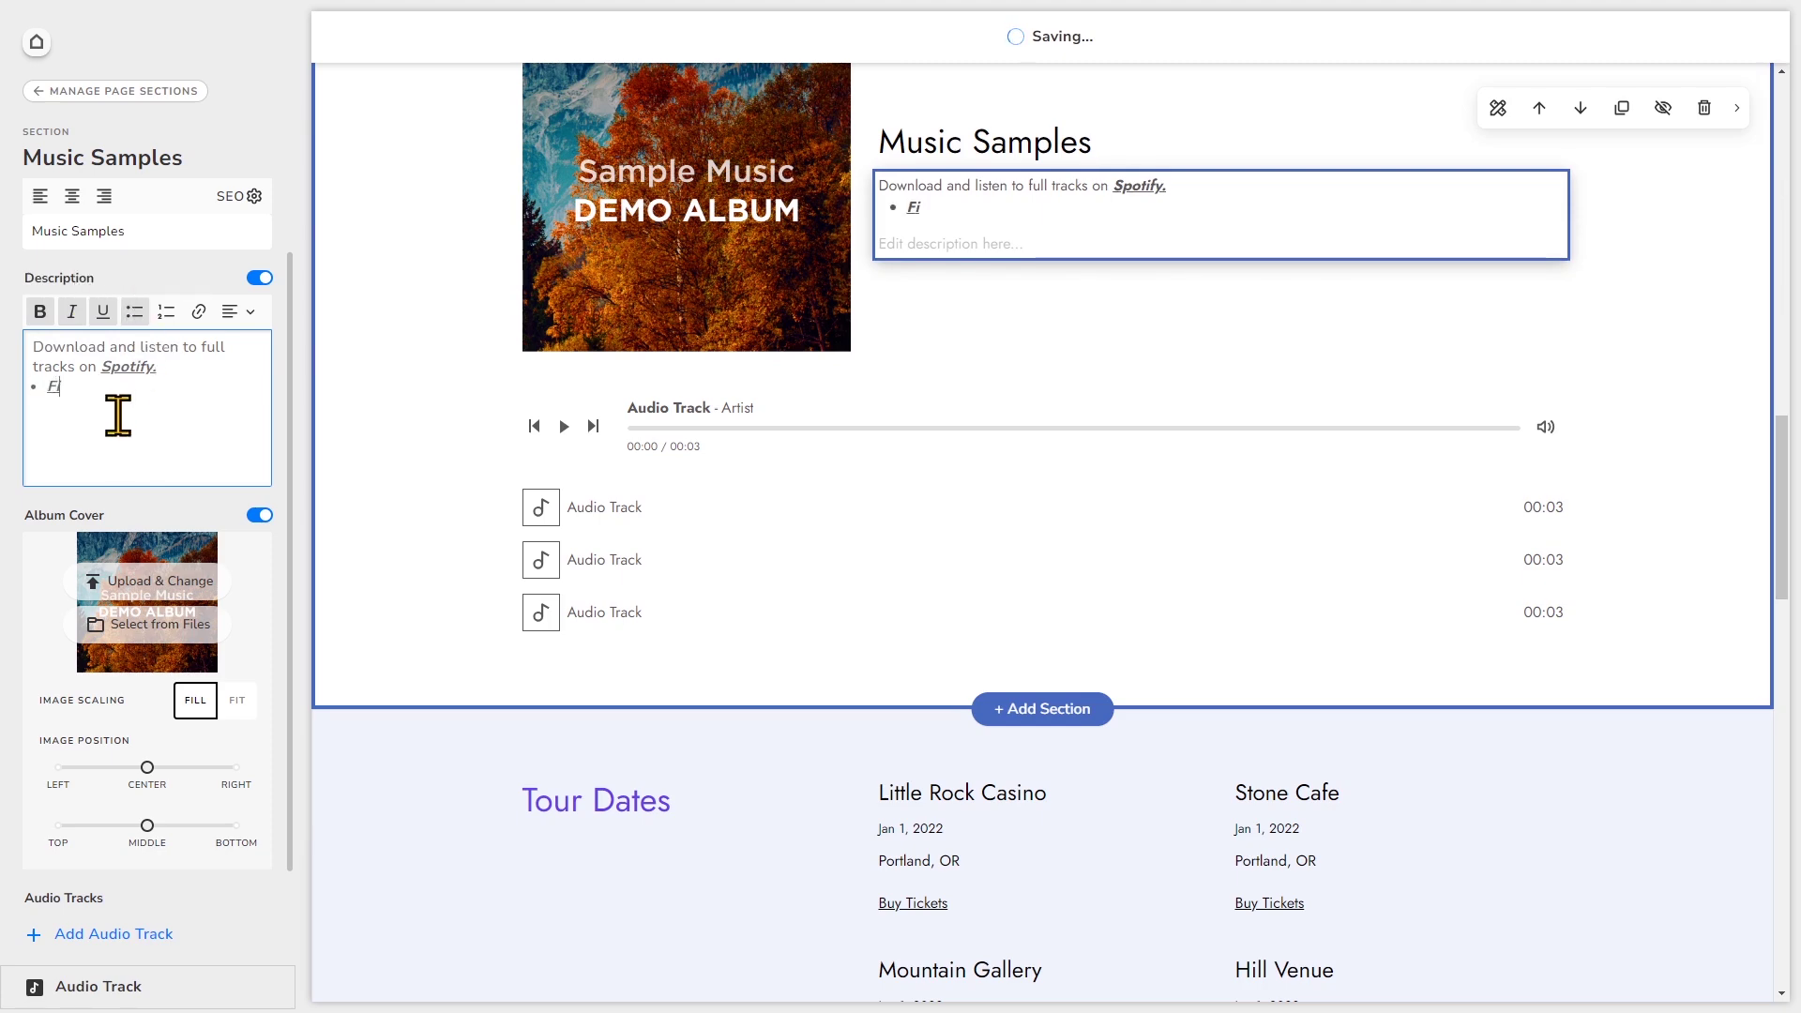
{"action": "type", "text": "nd out more!"}
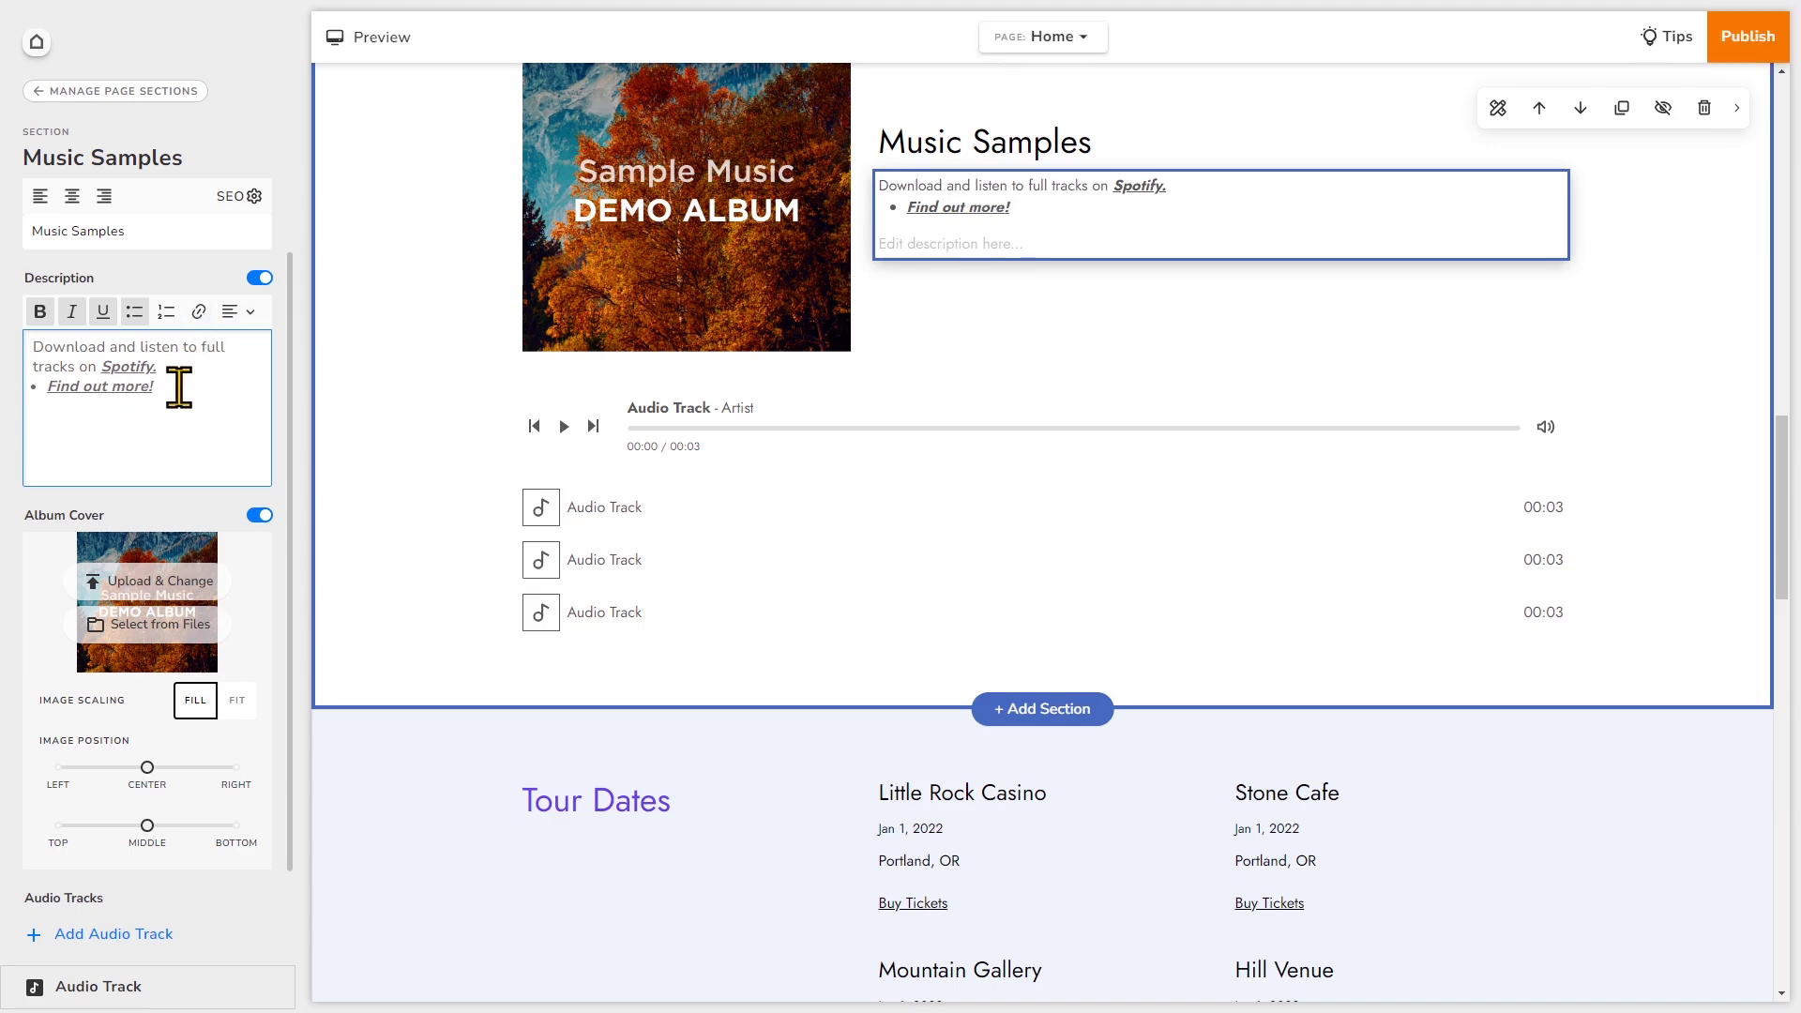
{"action": "left_click_drag", "start_coordinate": [178, 387], "coordinate": [49, 389]}
{"action": "left_click", "coordinate": [167, 316]}
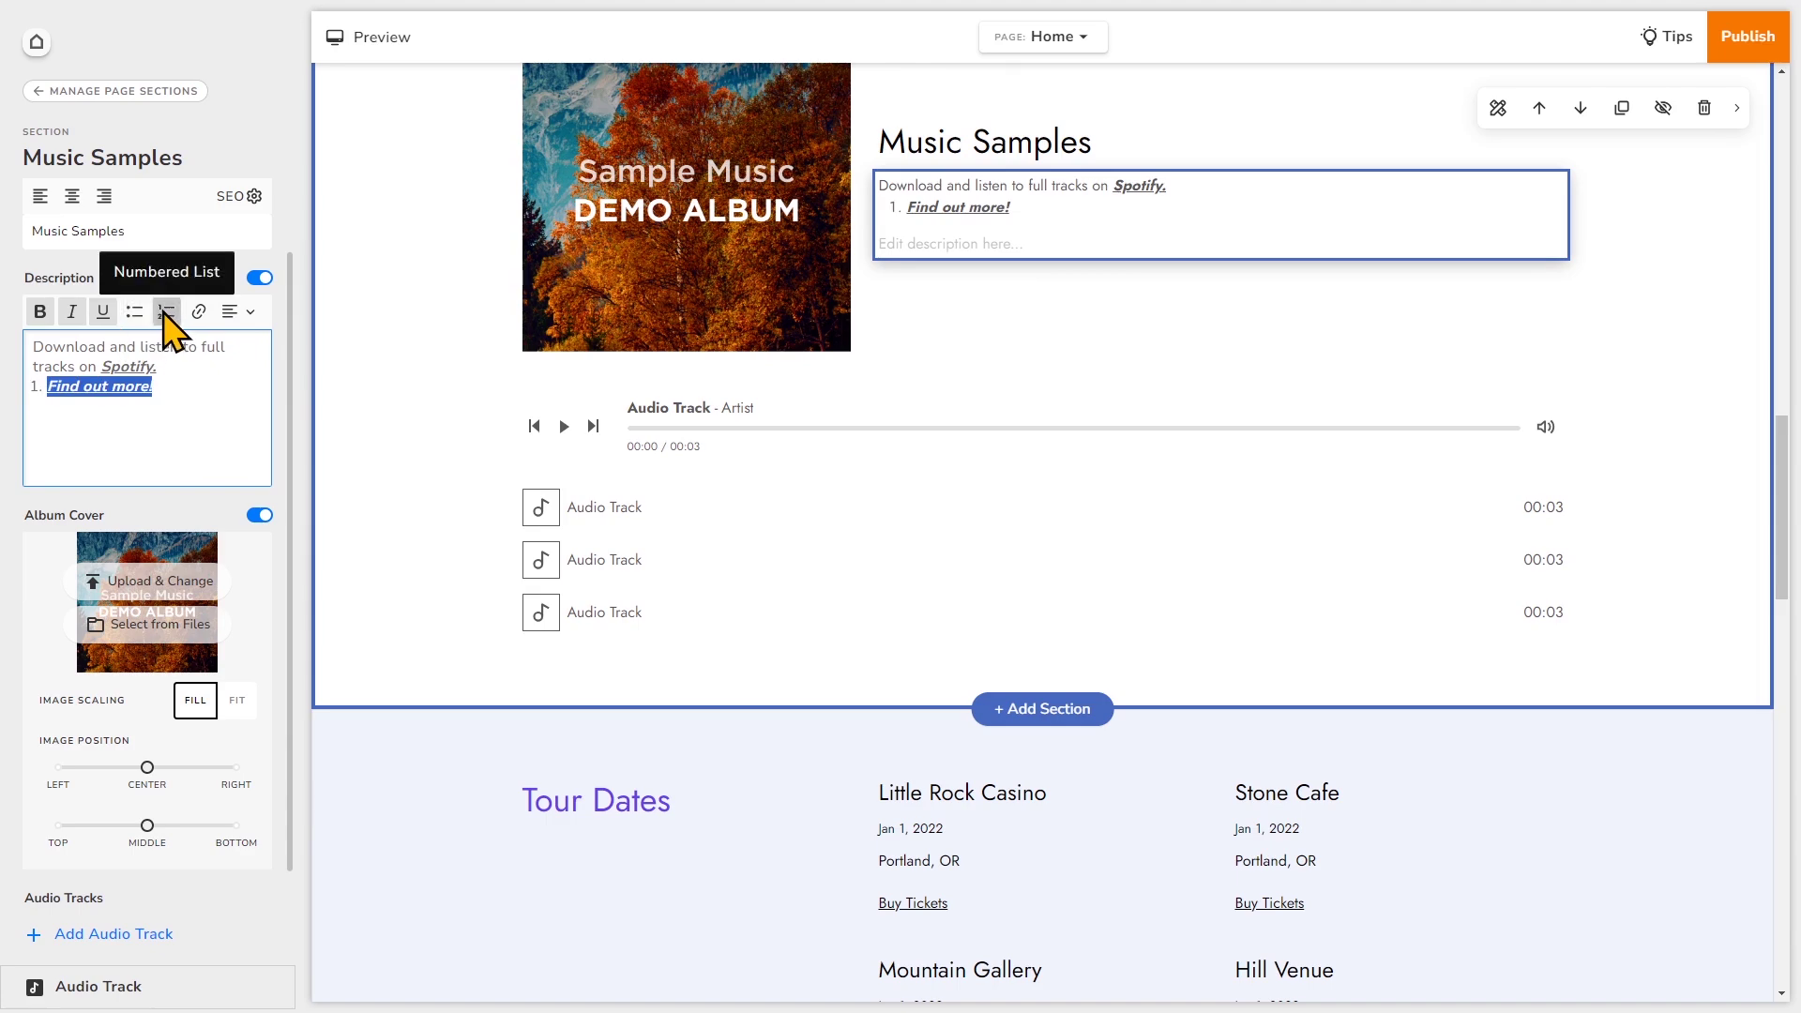
{"action": "left_click", "coordinate": [187, 420]}
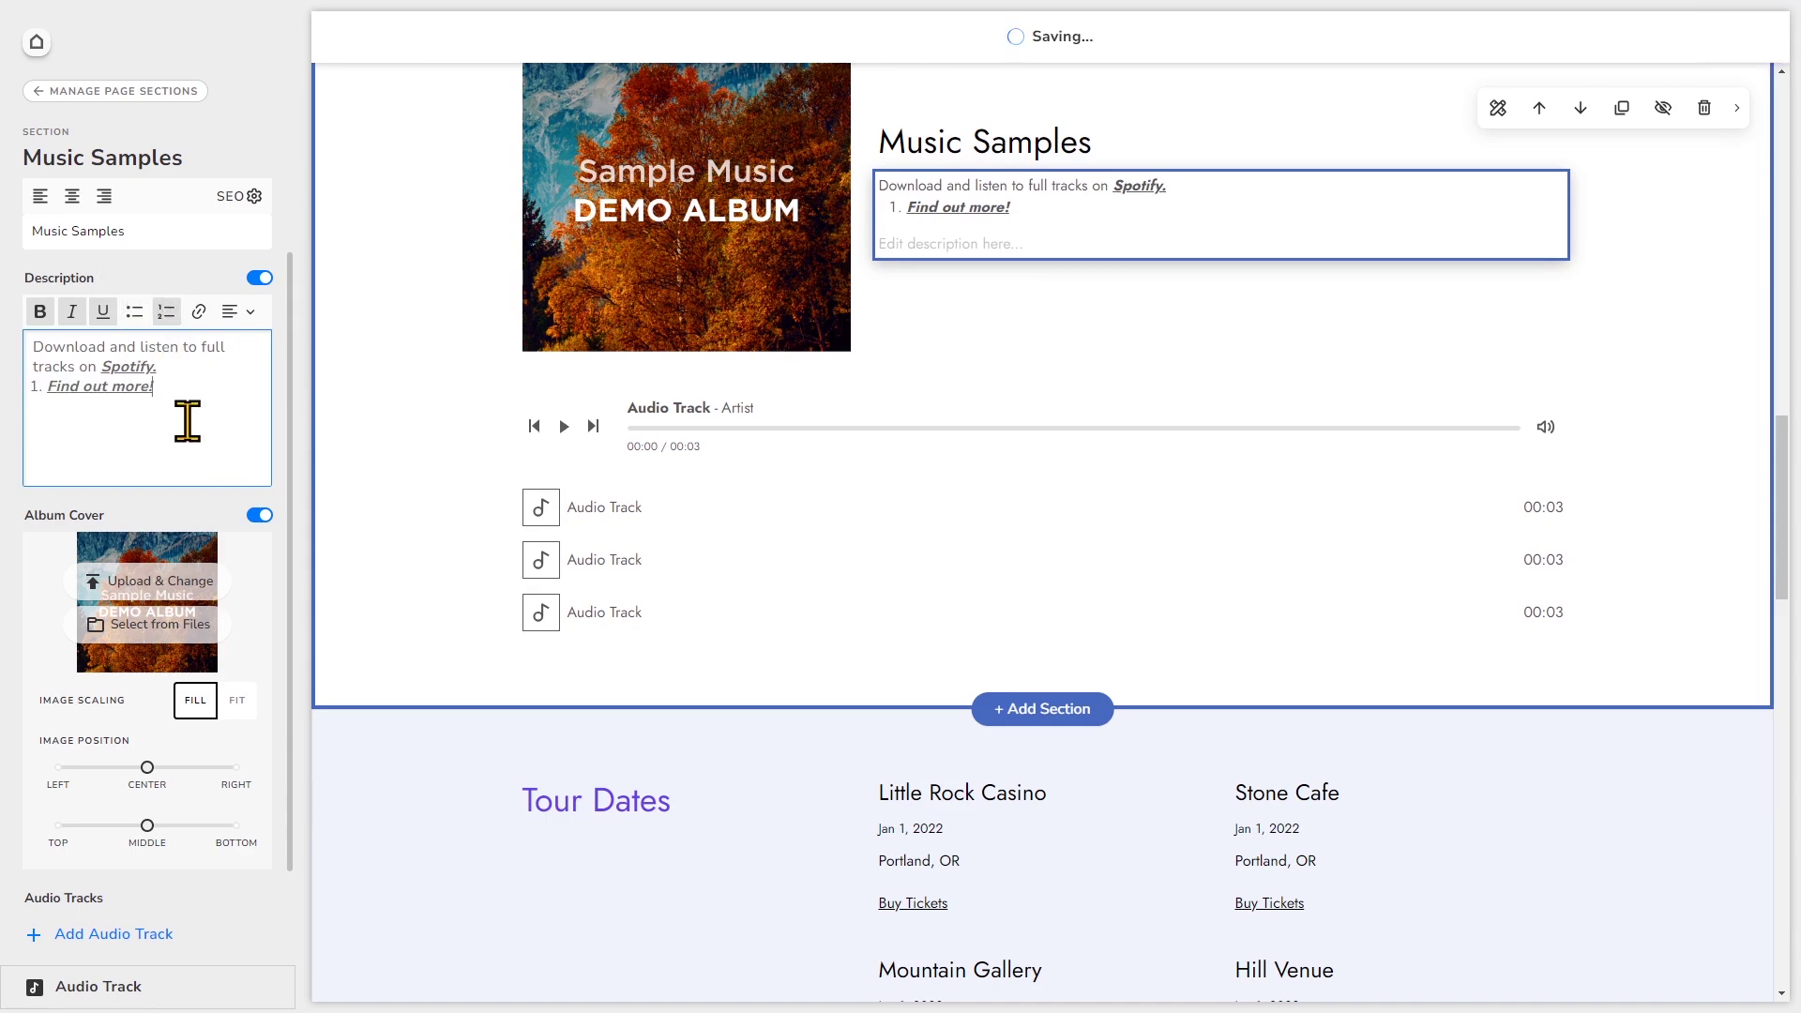
{"action": "left_click_drag", "start_coordinate": [183, 392], "coordinate": [28, 405]}
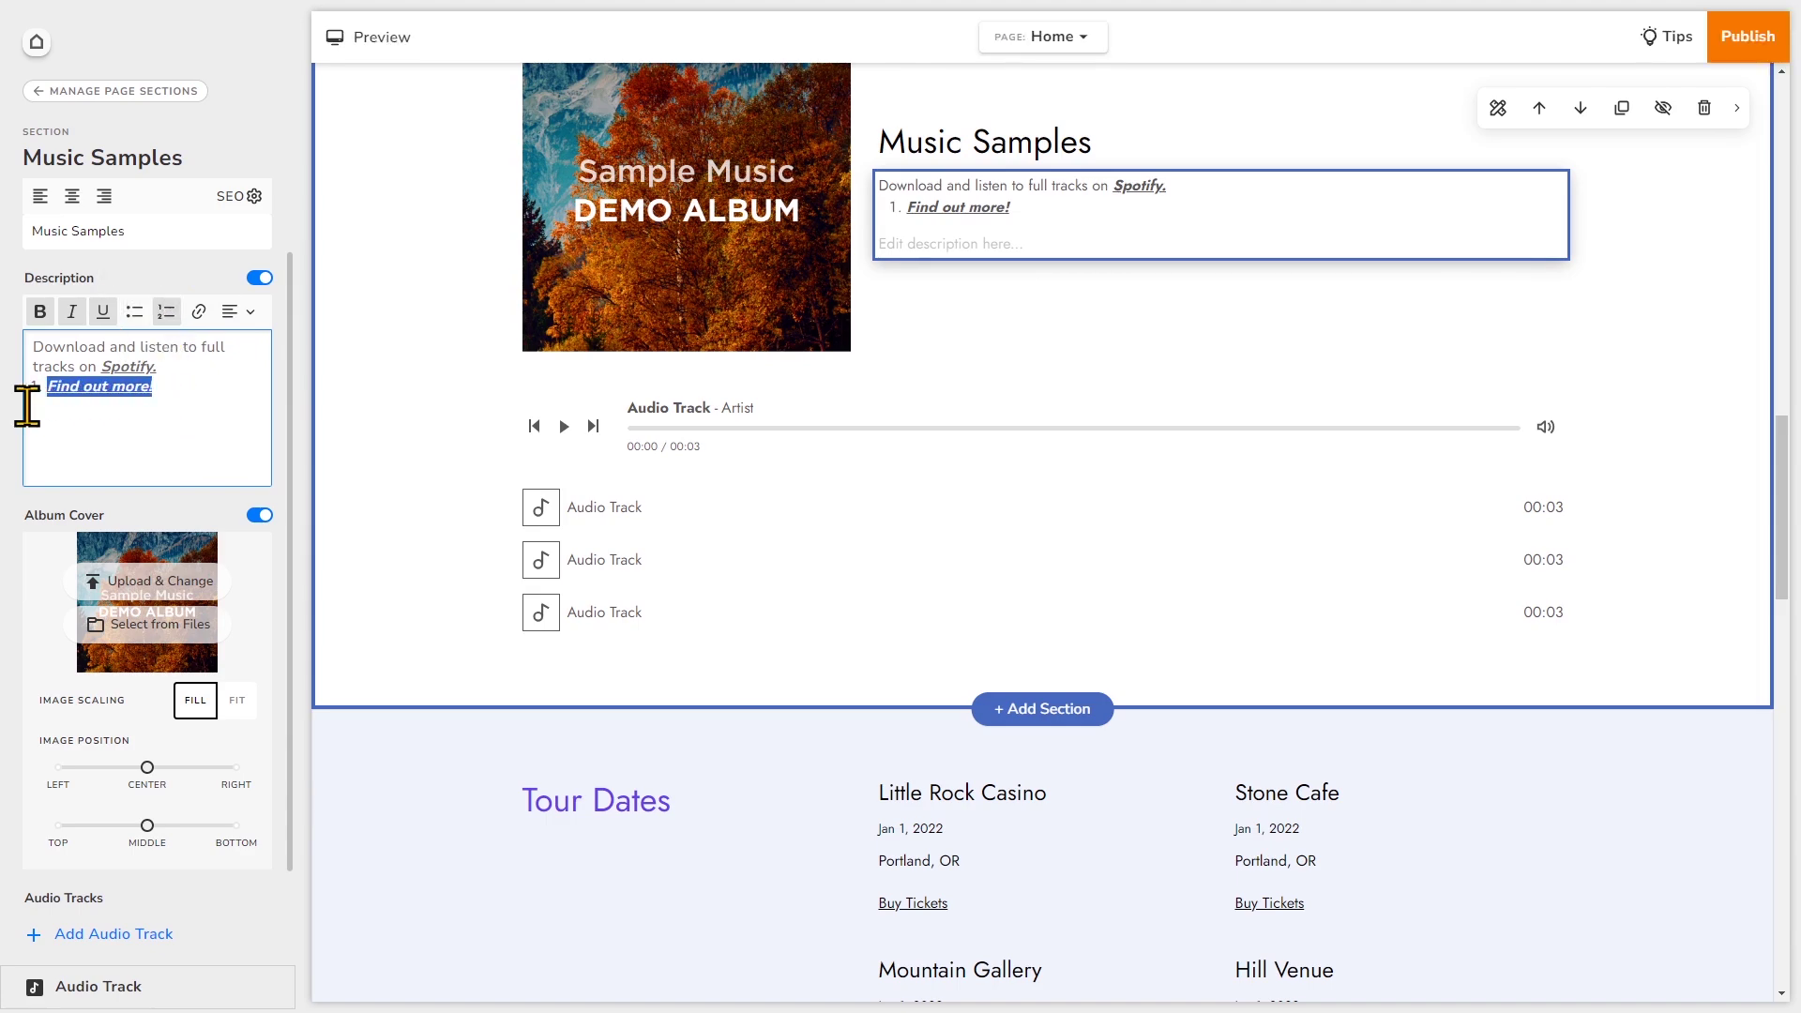
{"action": "key", "text": "BackSpace"}
{"action": "key", "text": "BackSpace"}
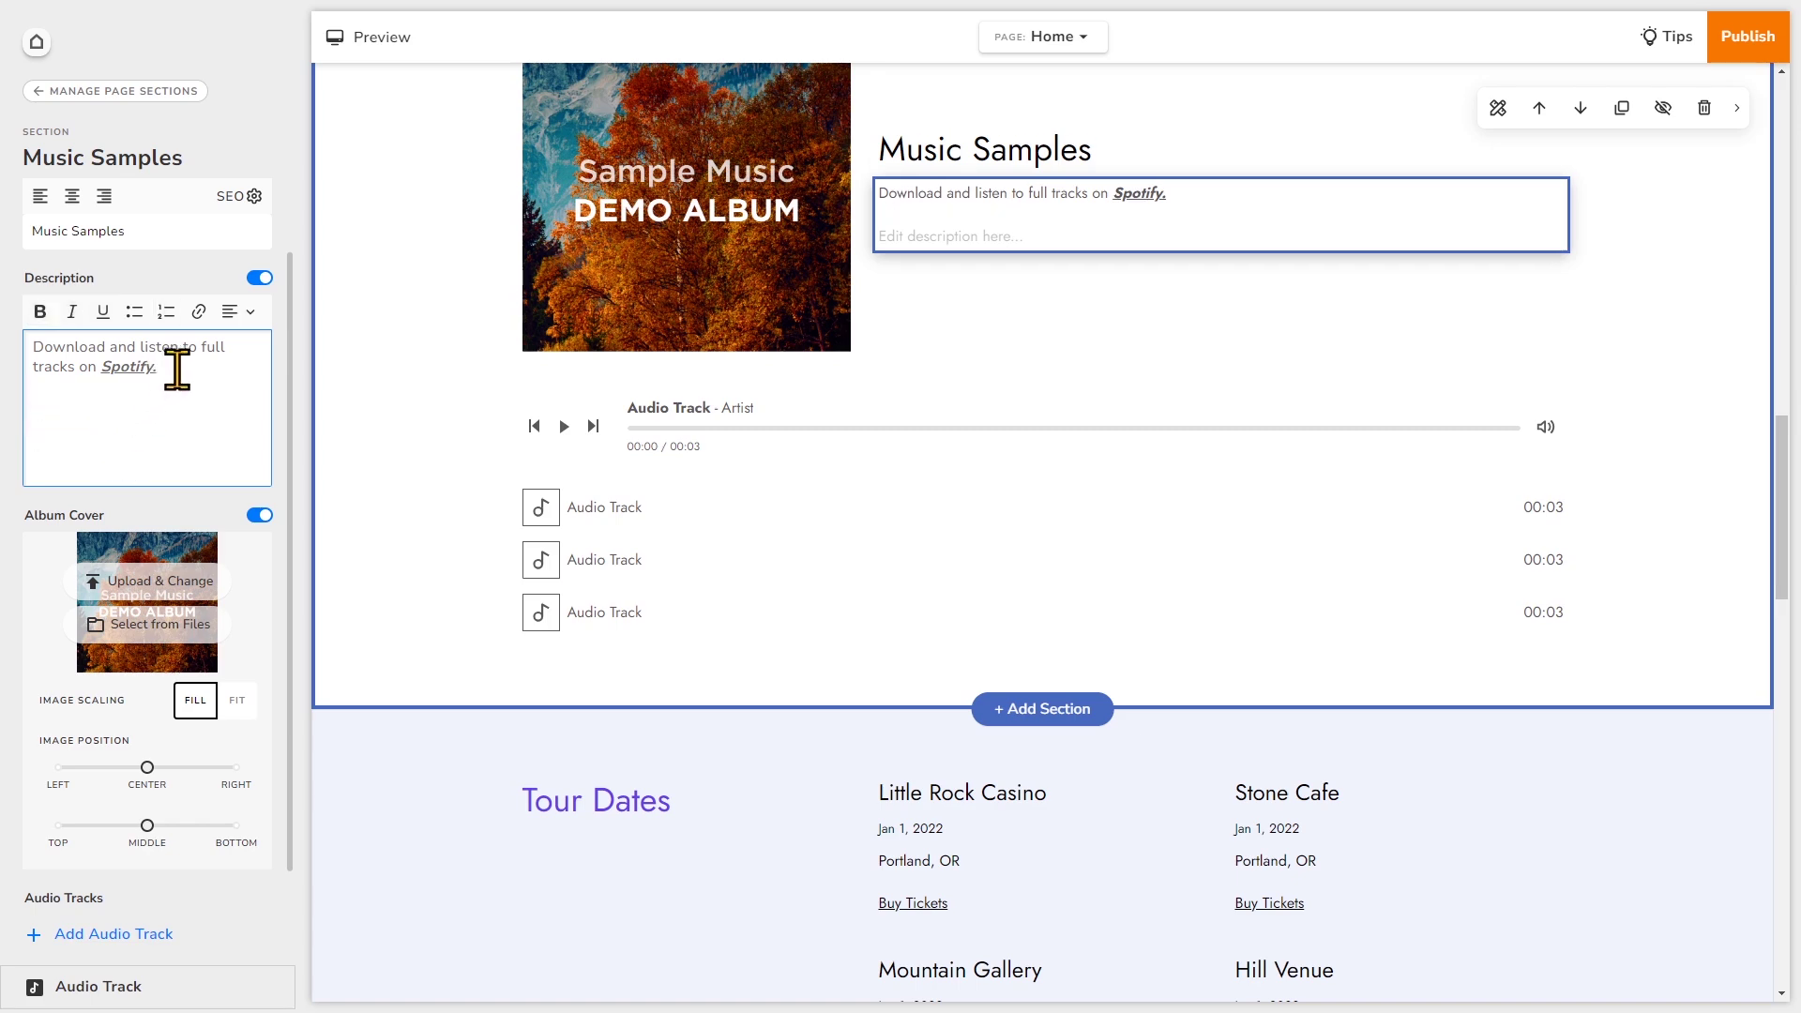
{"action": "left_click_drag", "start_coordinate": [158, 367], "coordinate": [103, 366]}
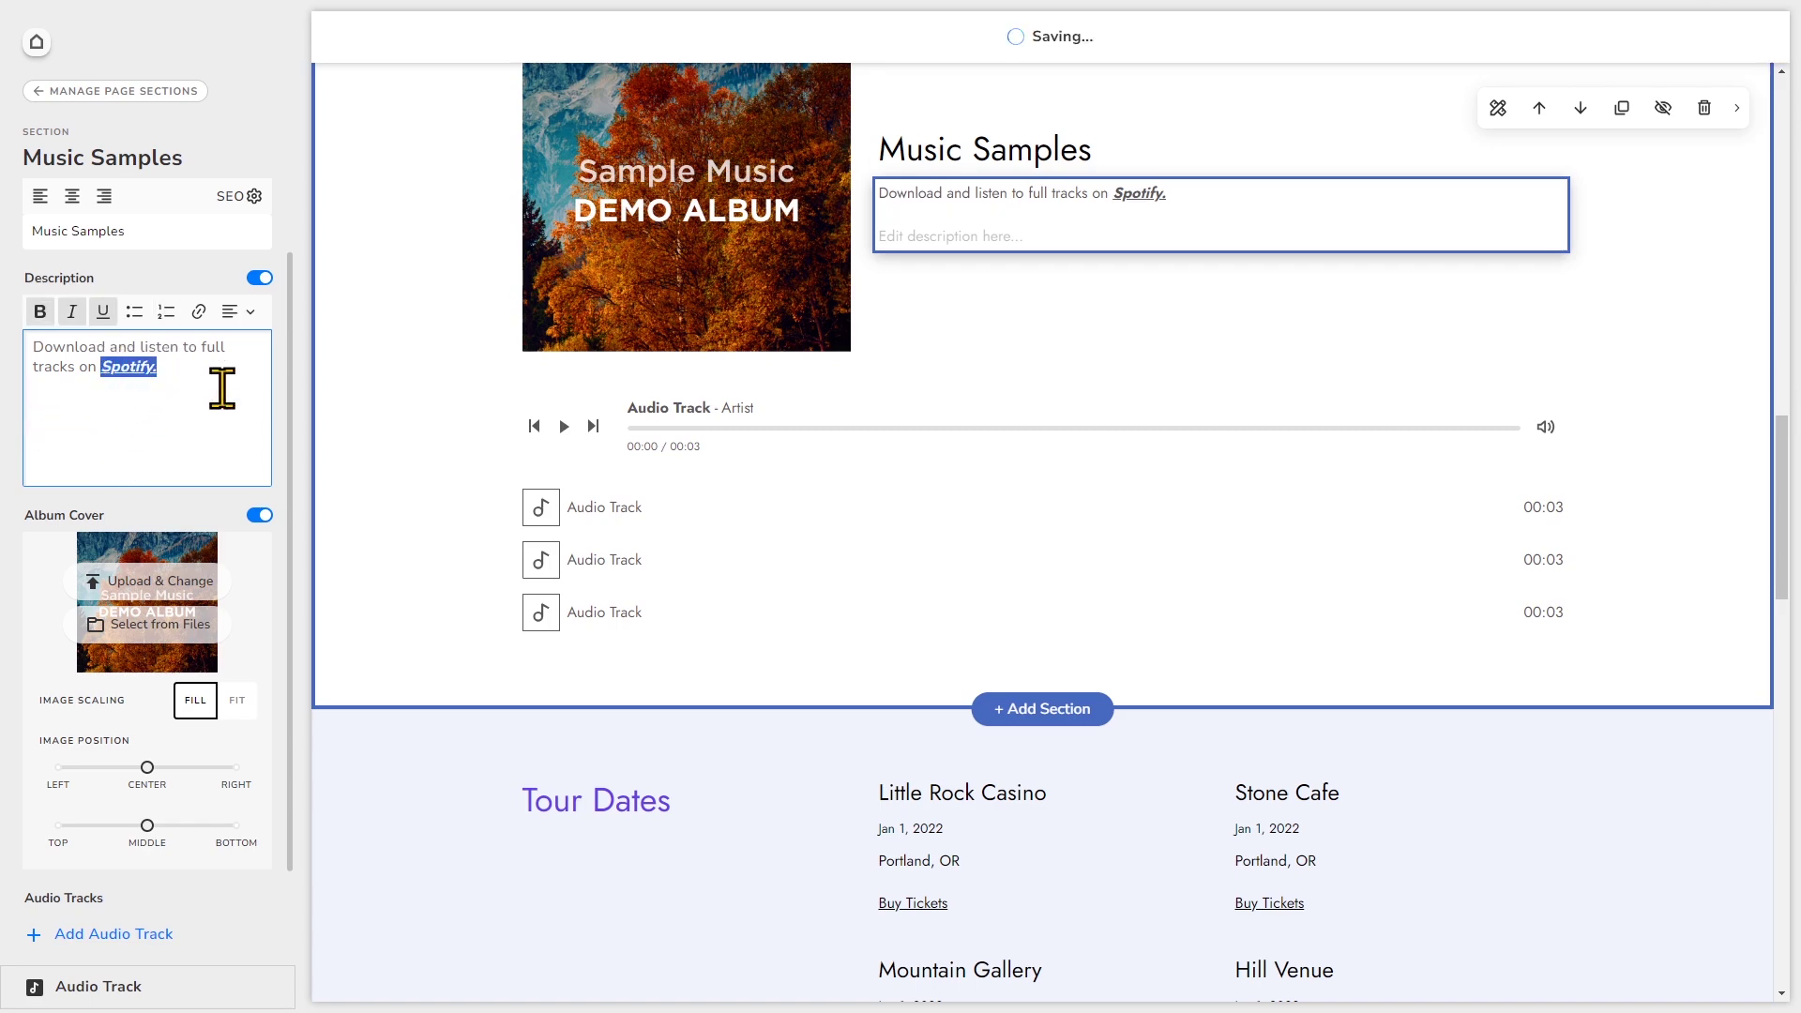
{"action": "left_click", "coordinate": [204, 317]}
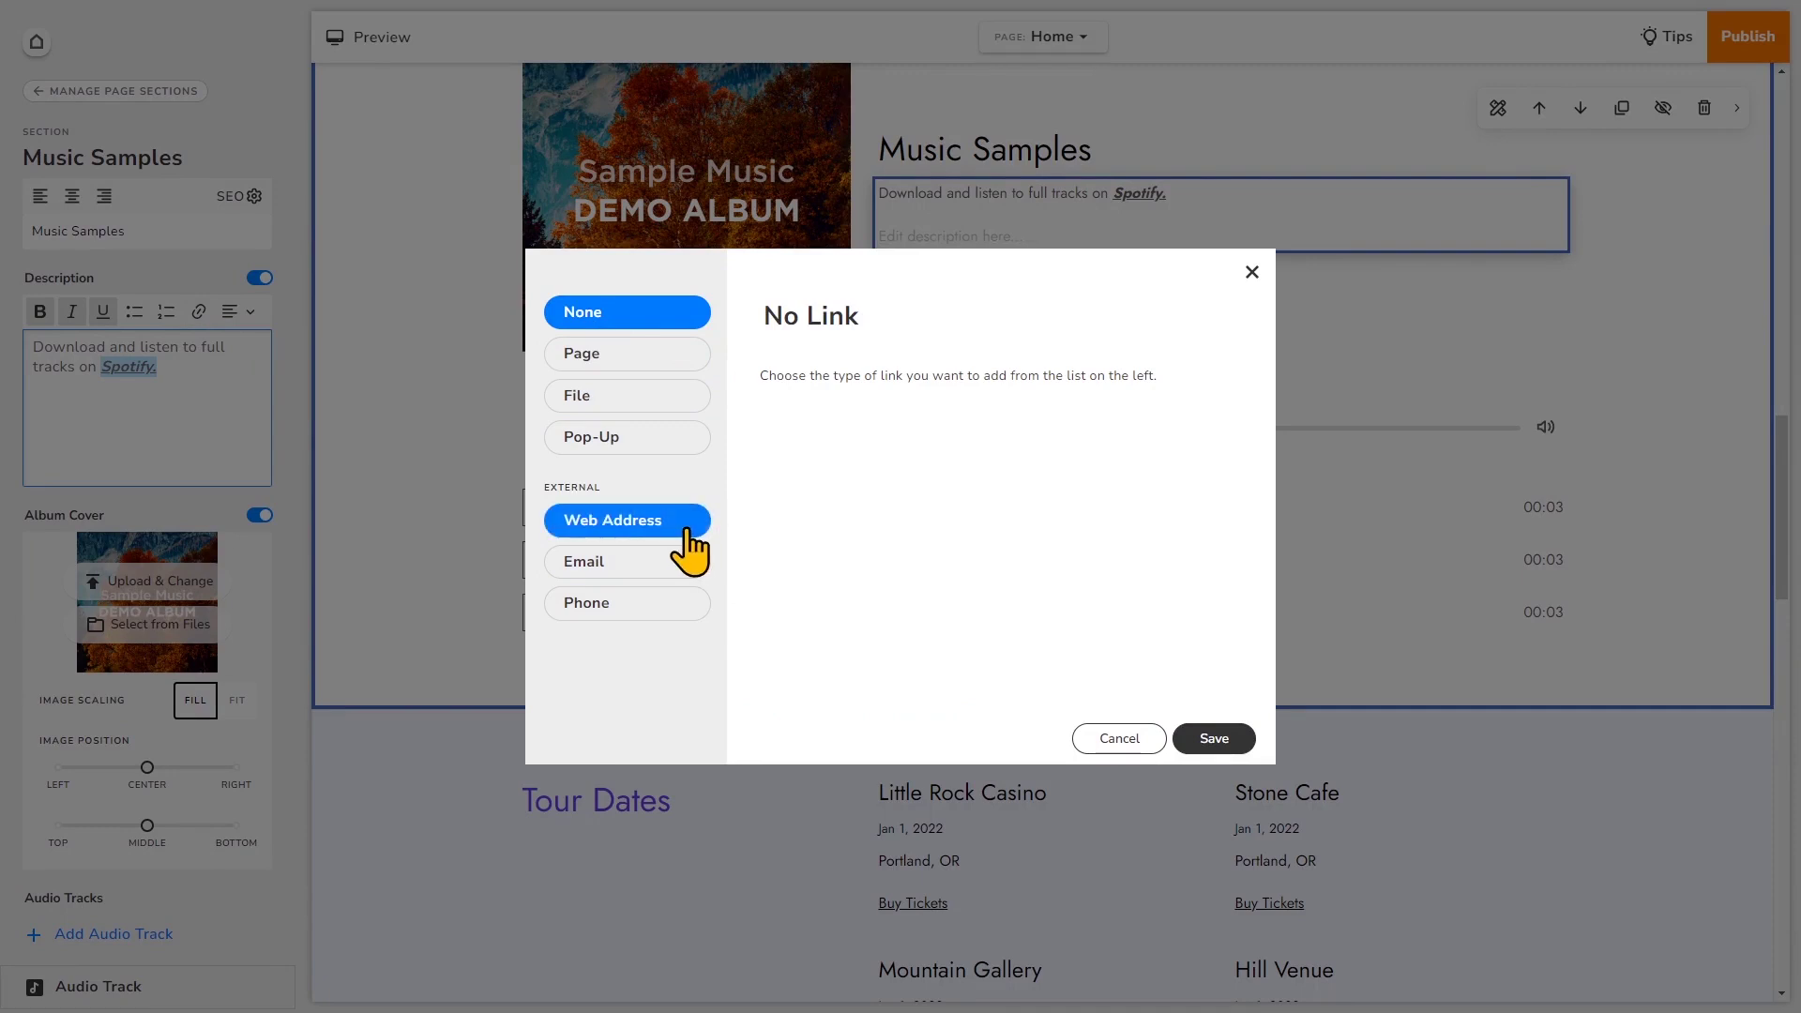
{"action": "left_click", "coordinate": [689, 531]}
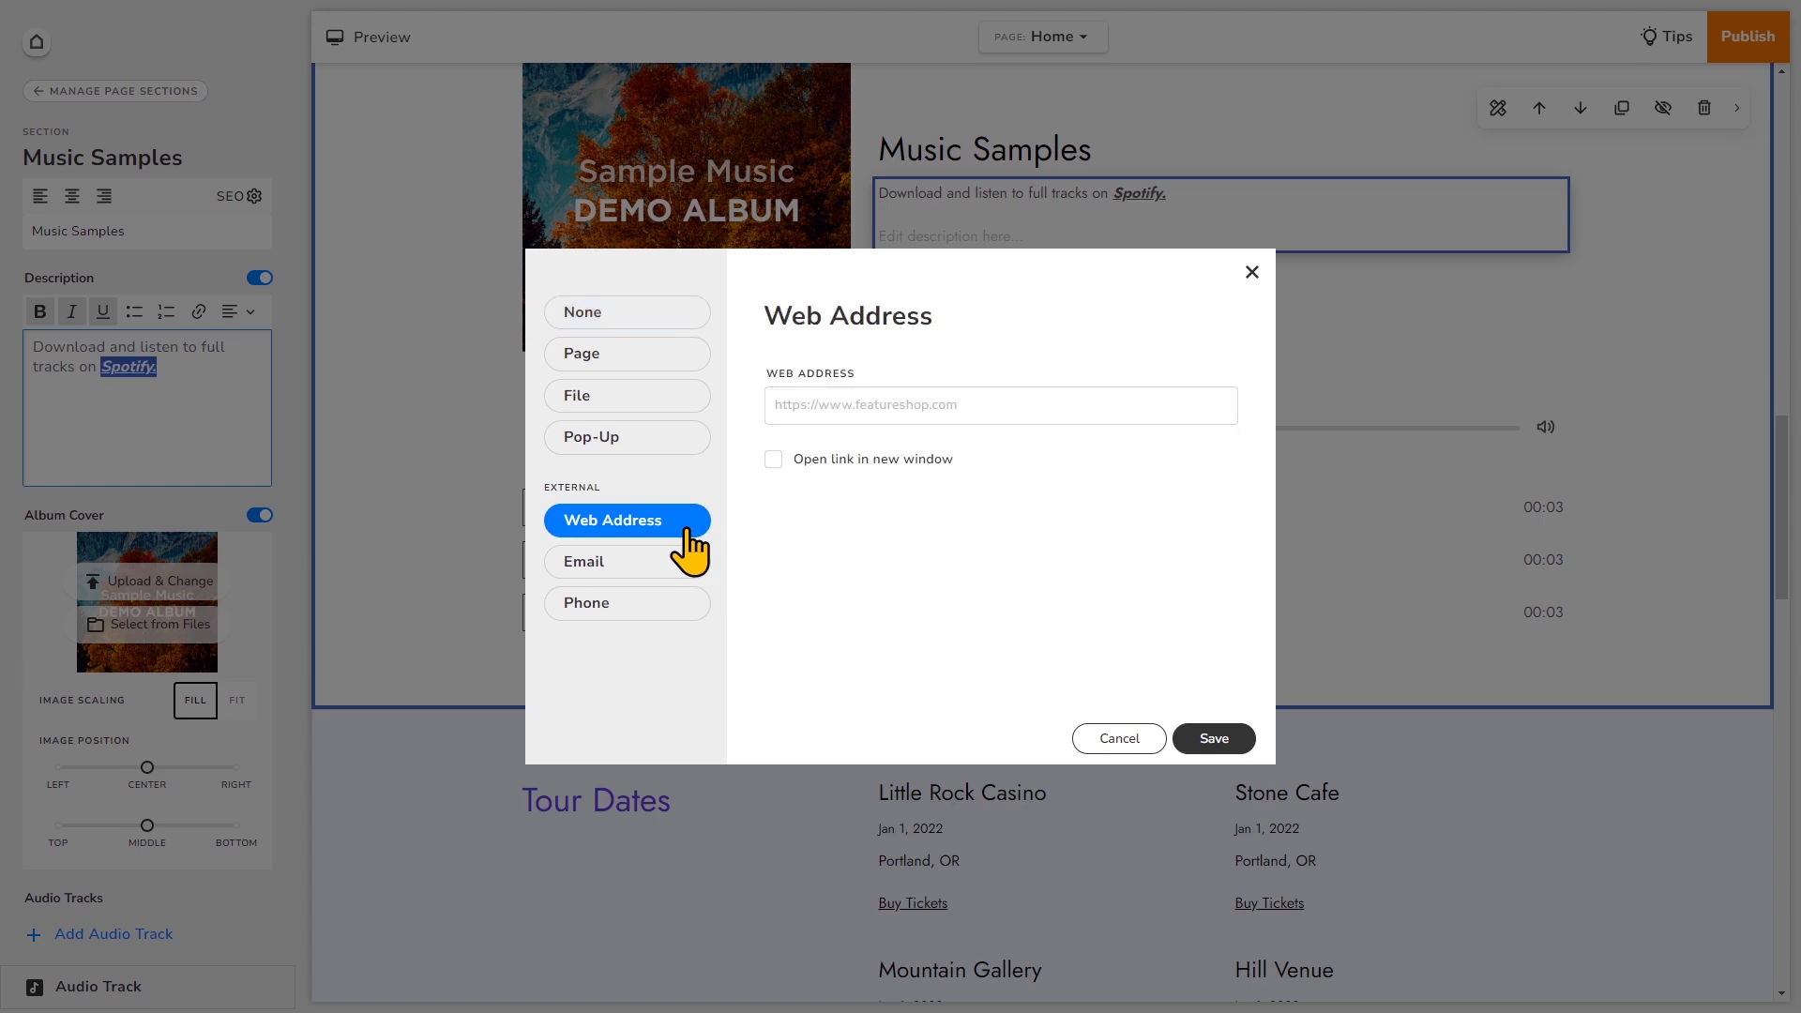
{"action": "left_click", "coordinate": [848, 410]}
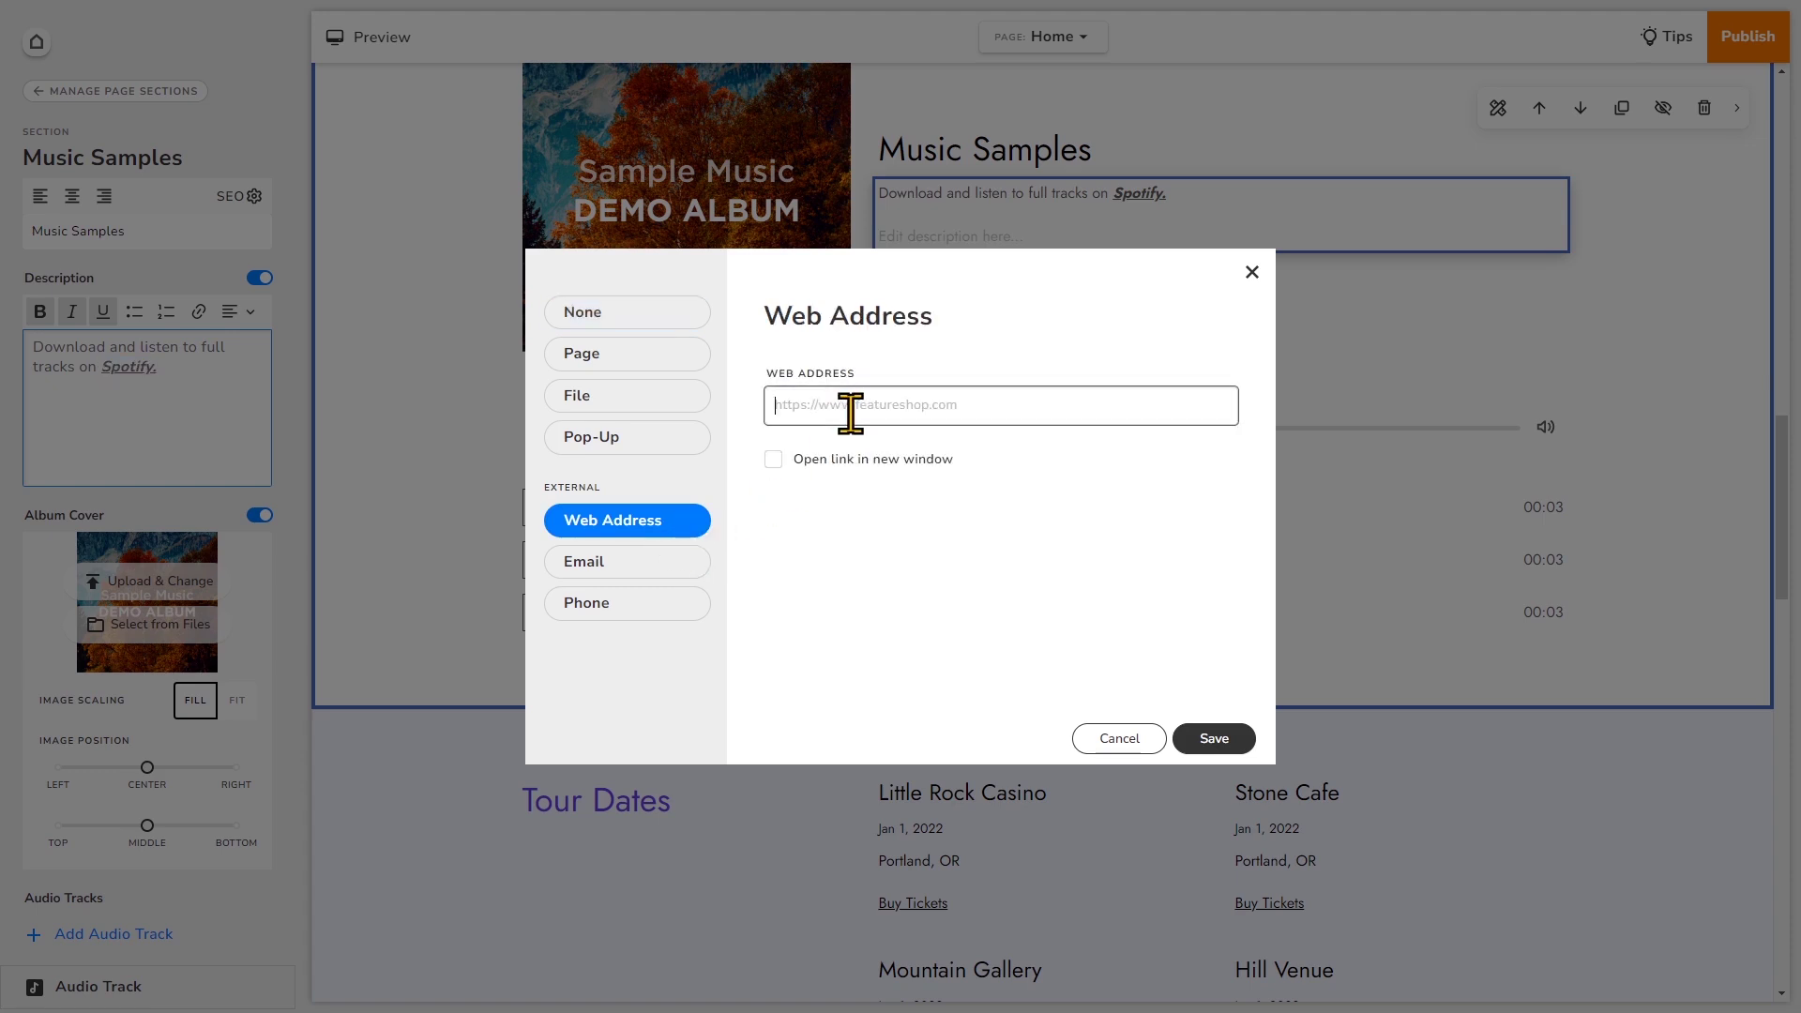
{"action": "type", "text": "https://"}
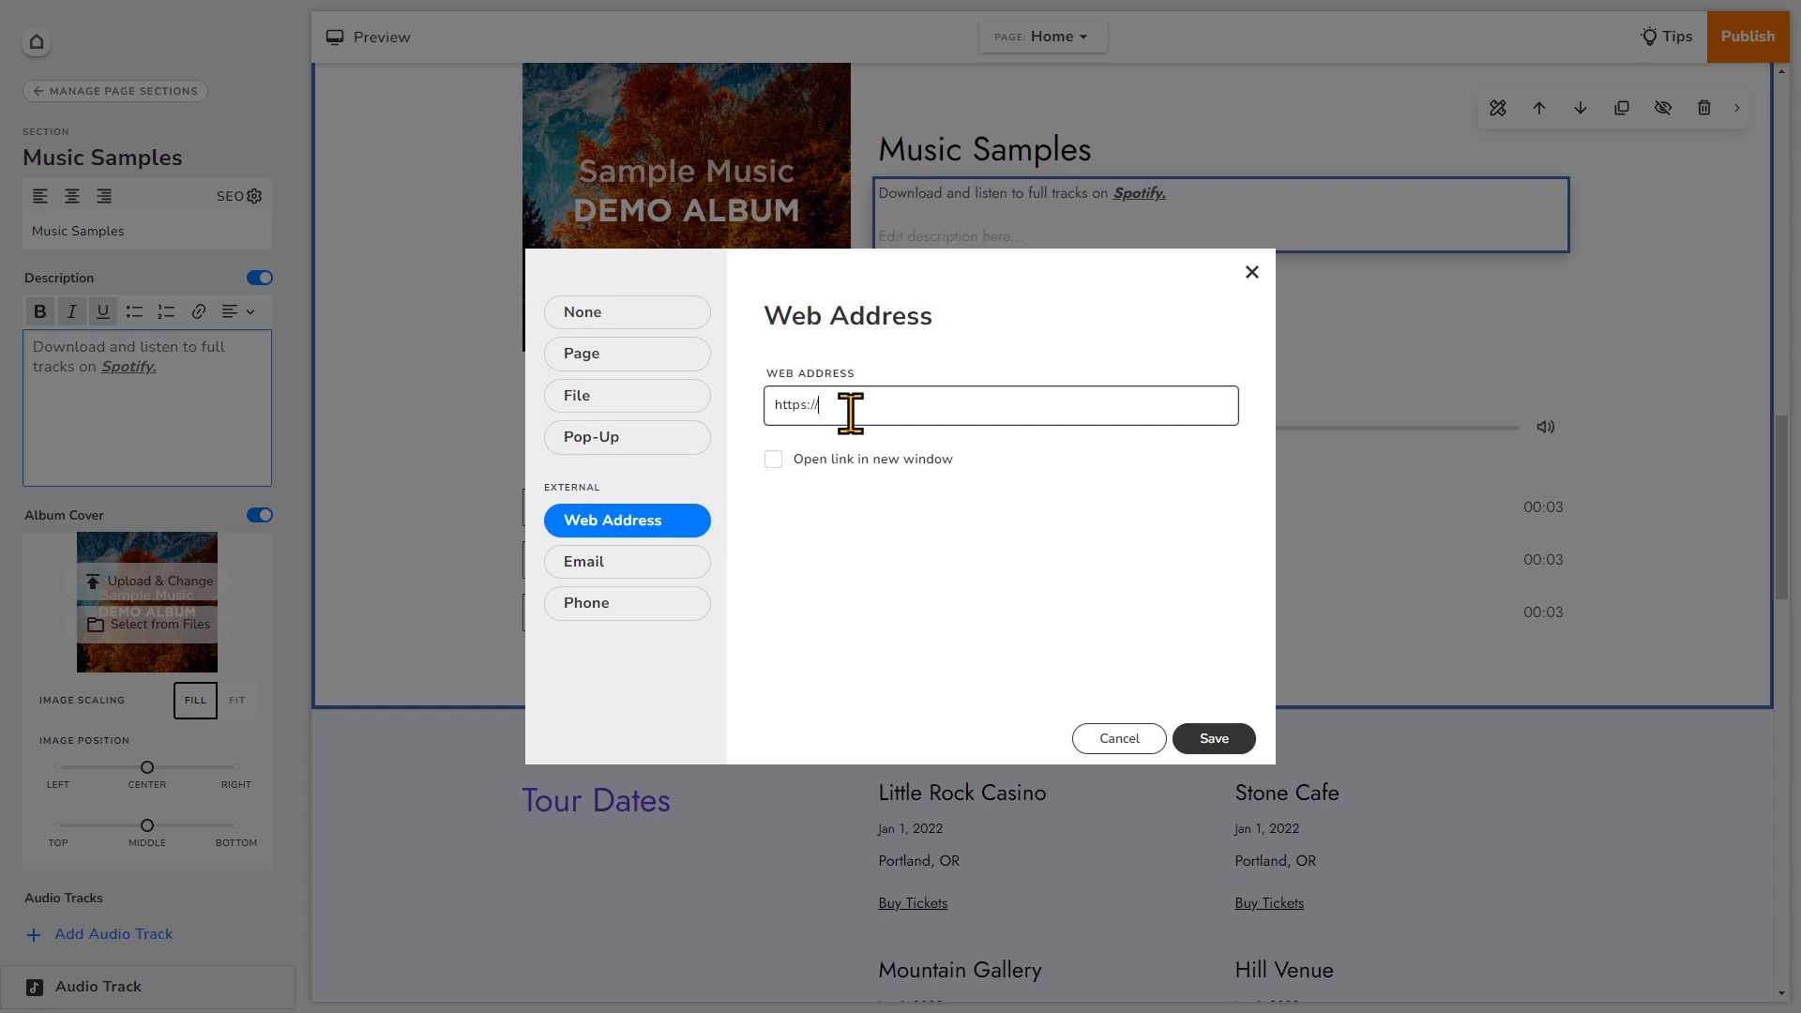
{"action": "type", "text": "www.spor"}
{"action": "type", "text": "ify.com/samplemusic"}
{"action": "left_click", "coordinate": [773, 459]}
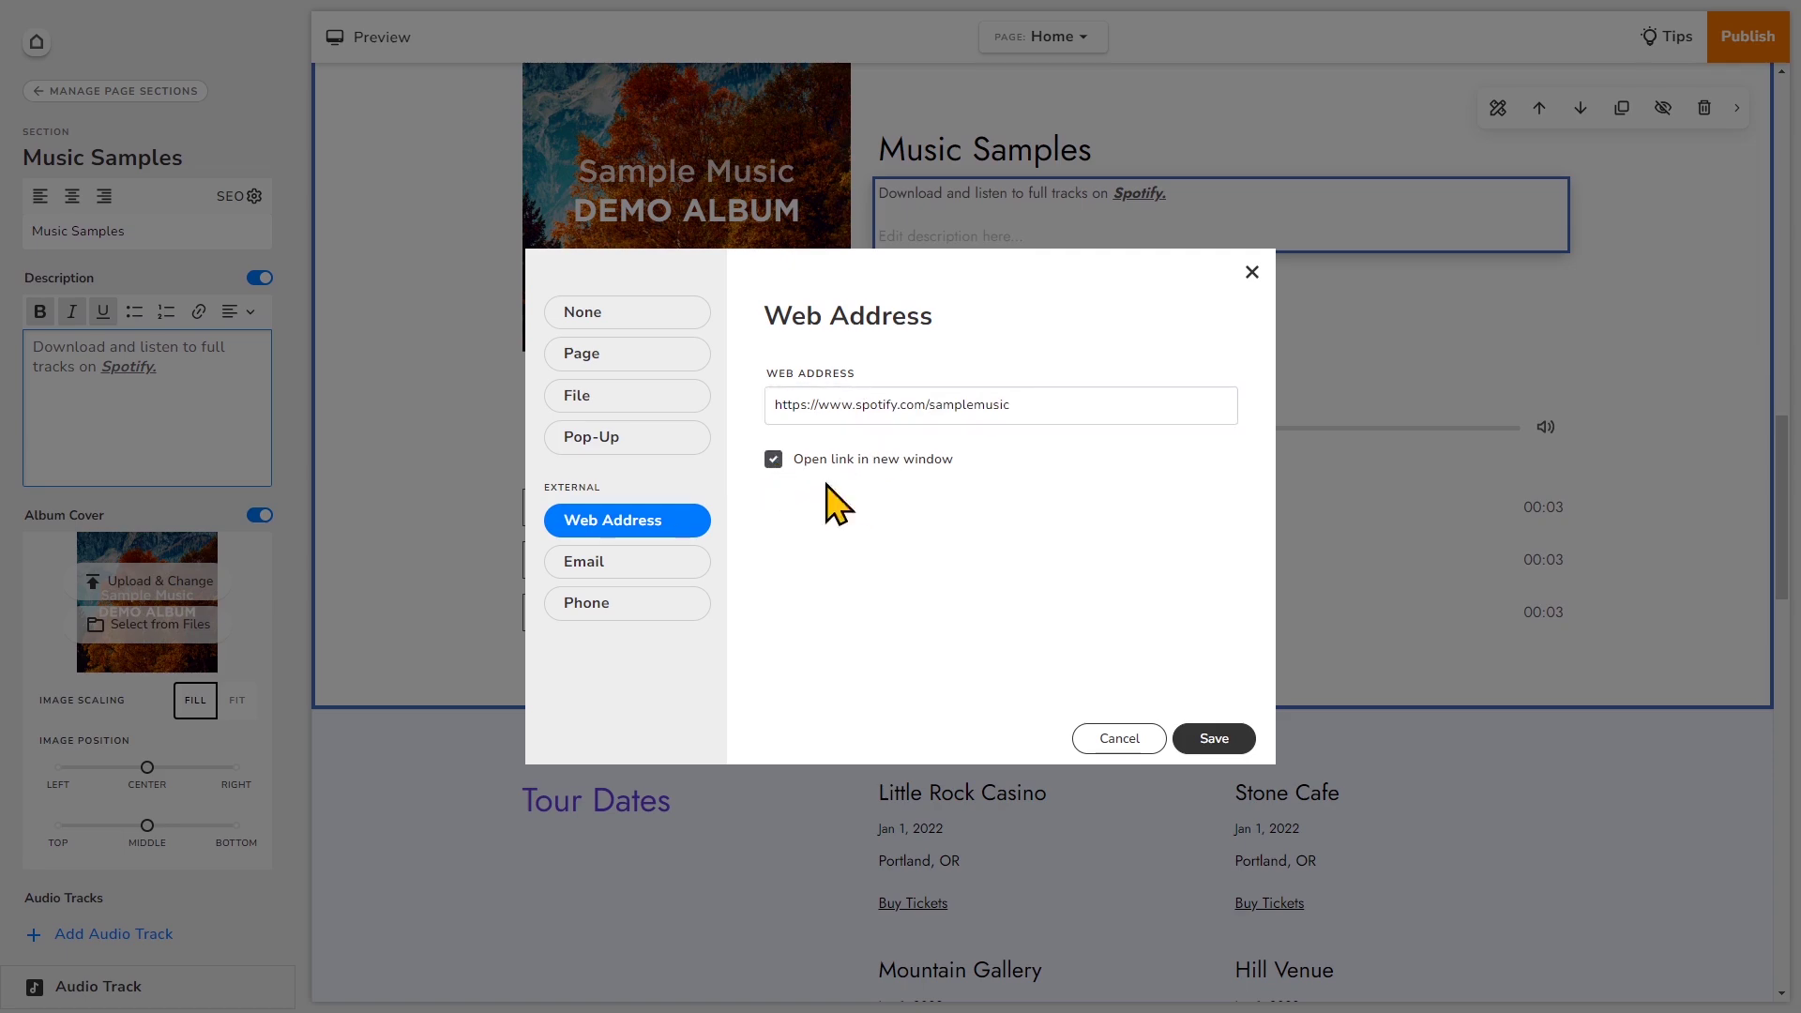
{"action": "left_click", "coordinate": [1217, 738]}
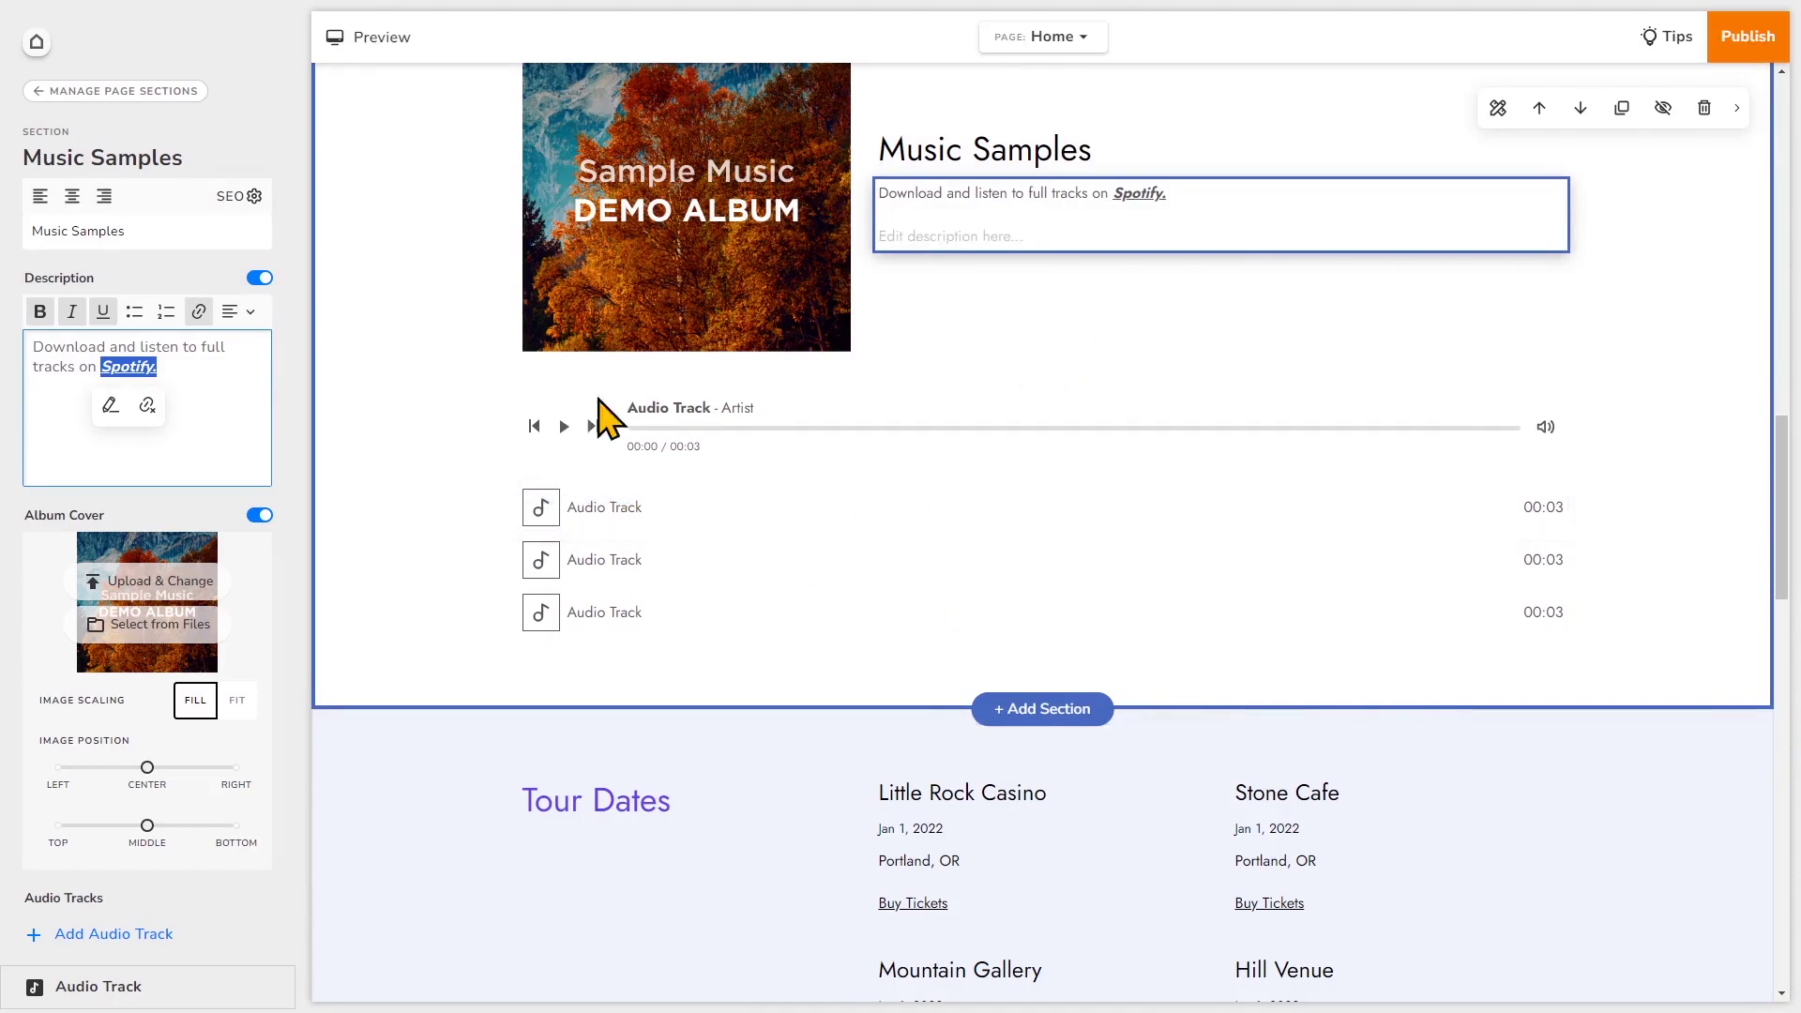
- Set the whole description to Justify alignment, after trying right and centre
{"action": "left_click", "coordinate": [180, 359]}
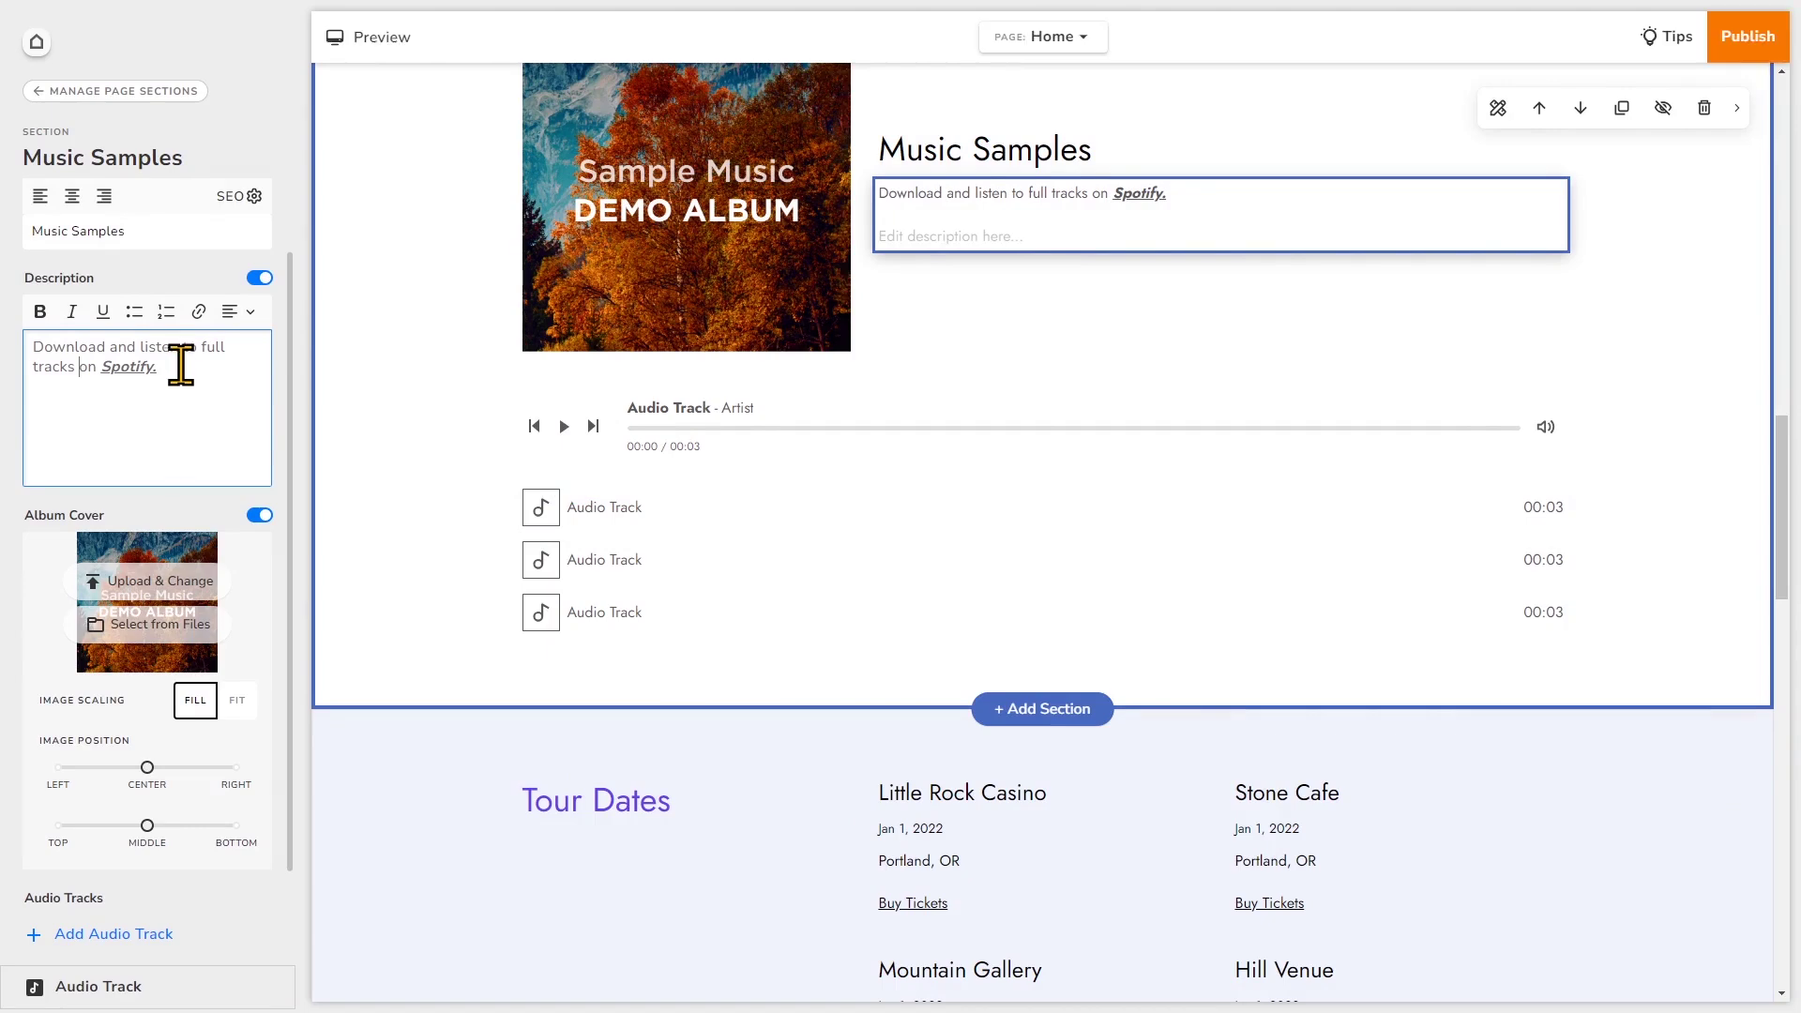
{"action": "left_click_drag", "start_coordinate": [201, 369], "coordinate": [26, 346]}
{"action": "left_click", "coordinate": [239, 311]}
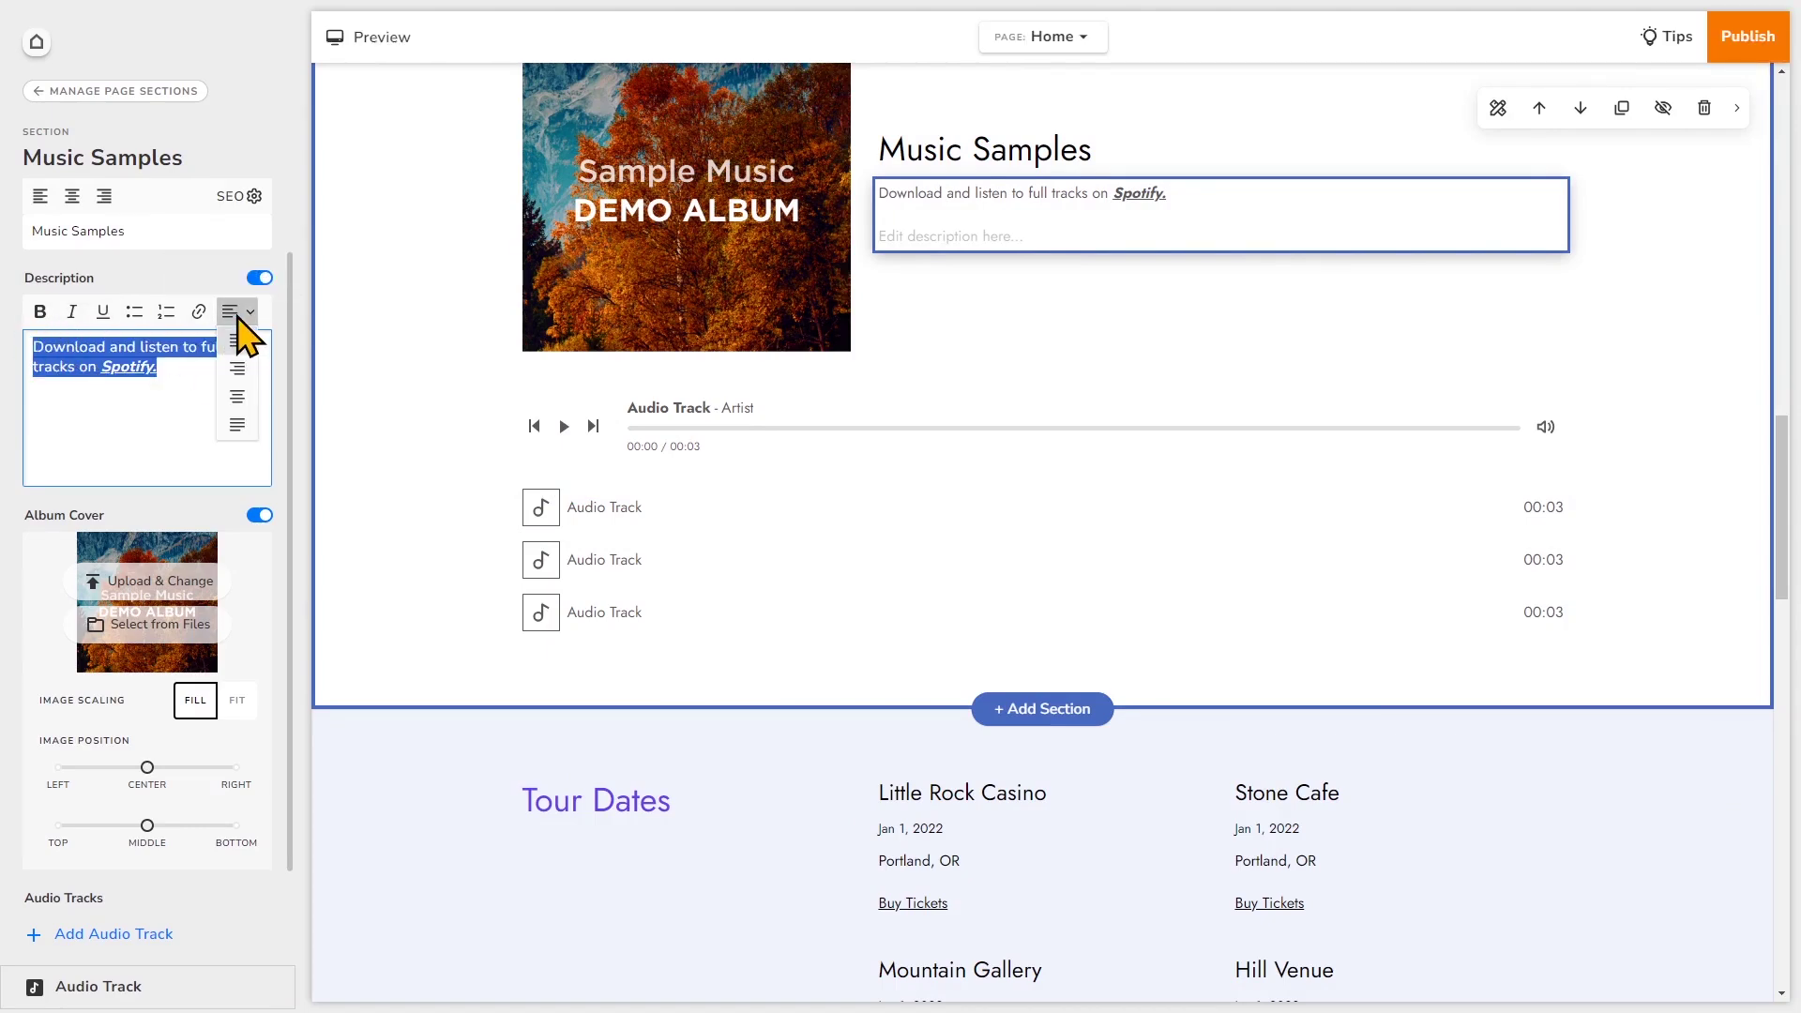
{"action": "left_click", "coordinate": [242, 380]}
{"action": "left_click", "coordinate": [244, 313]}
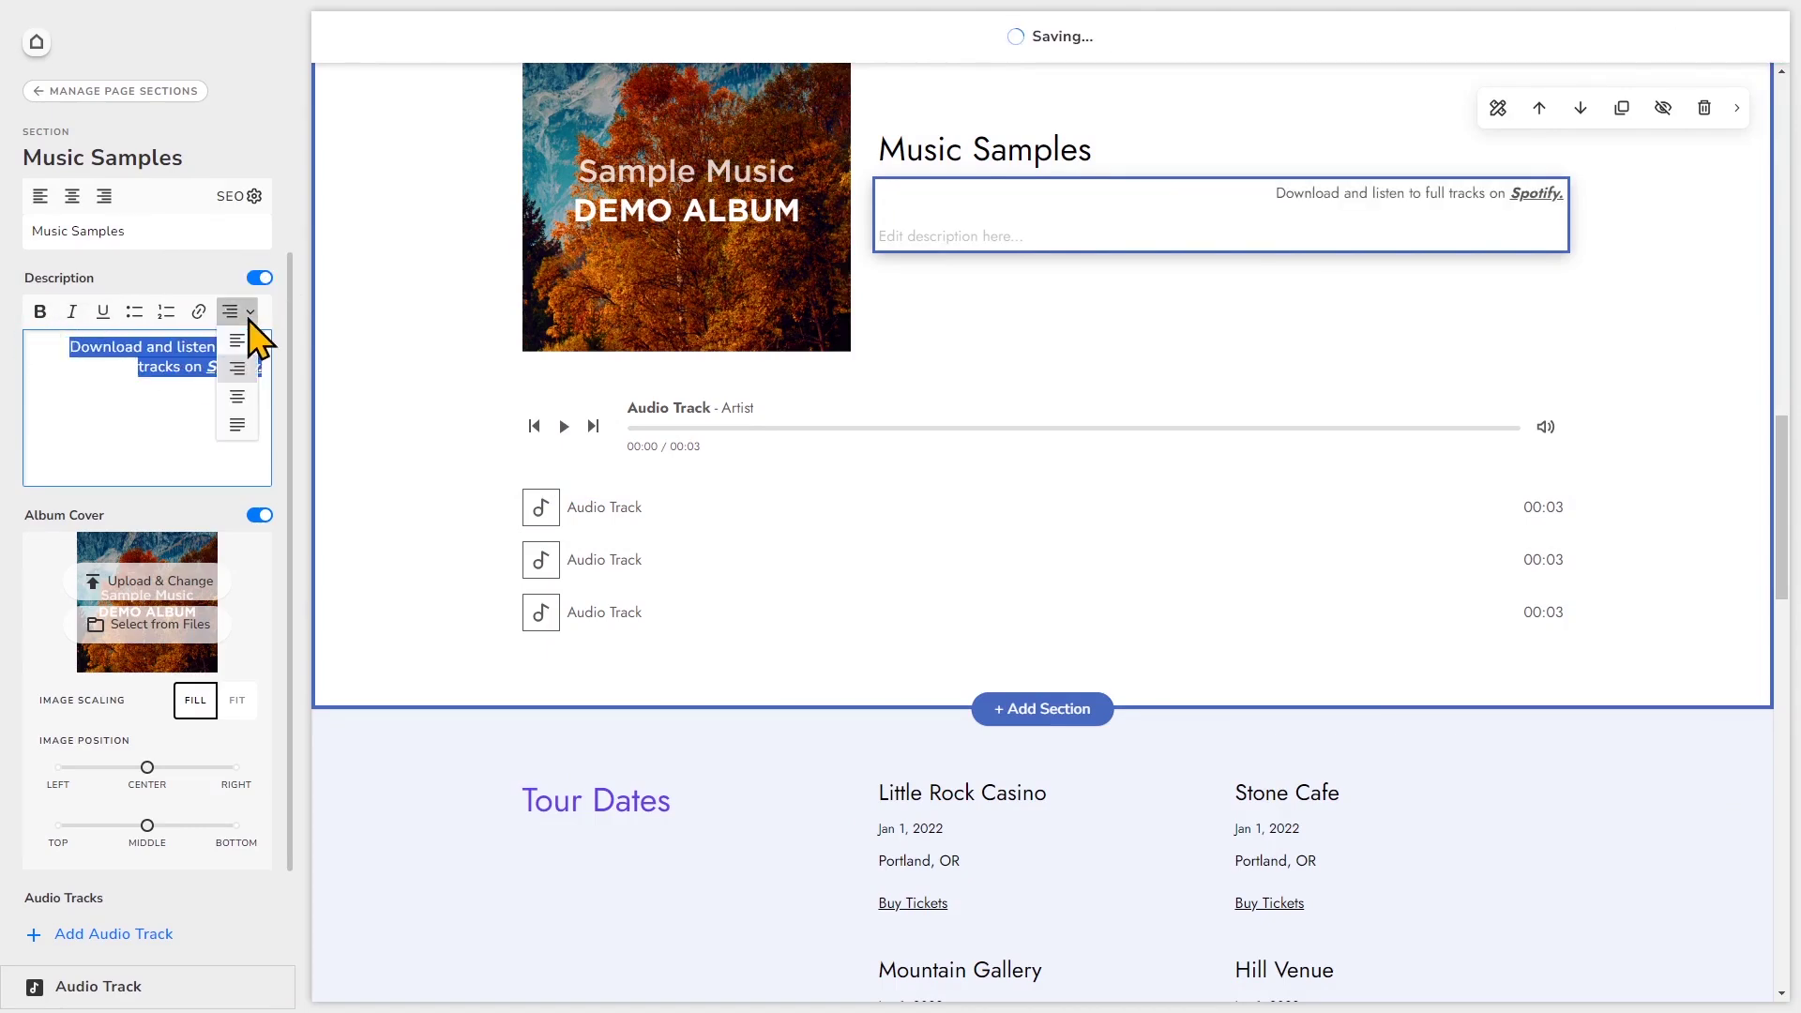
{"action": "left_click", "coordinate": [237, 388]}
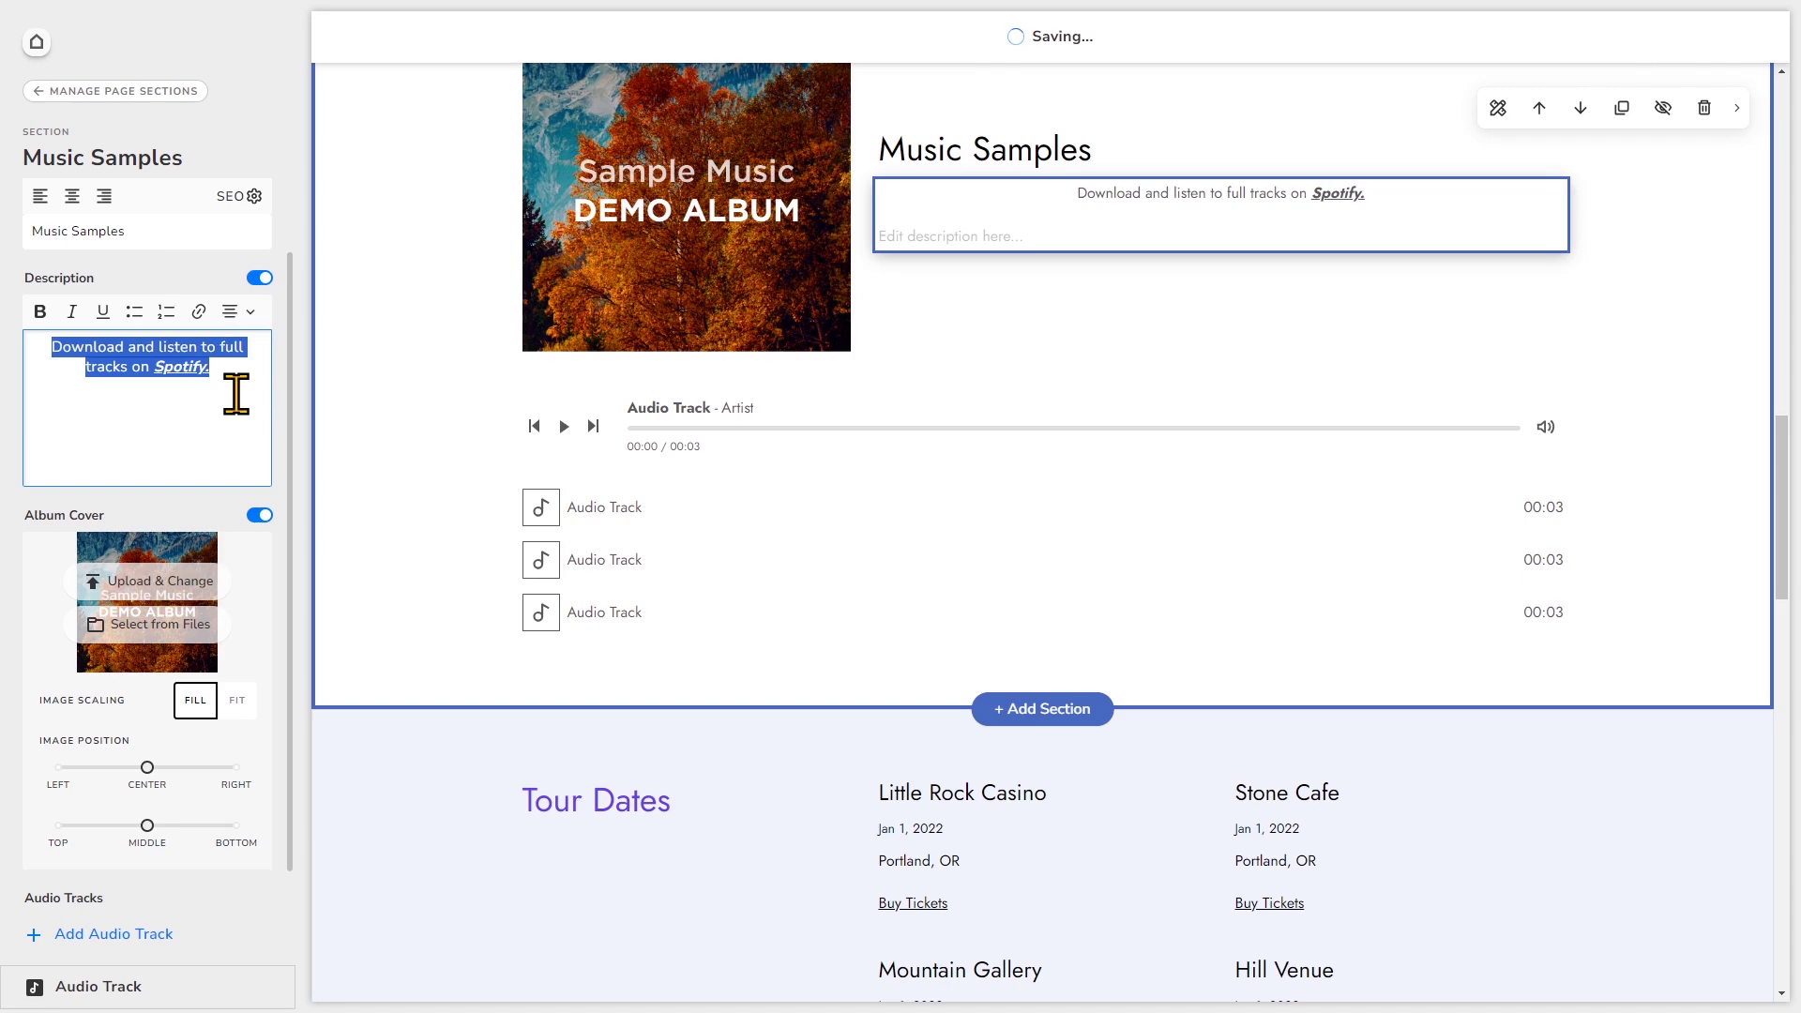
{"action": "left_click", "coordinate": [240, 313]}
{"action": "left_click", "coordinate": [234, 437]}
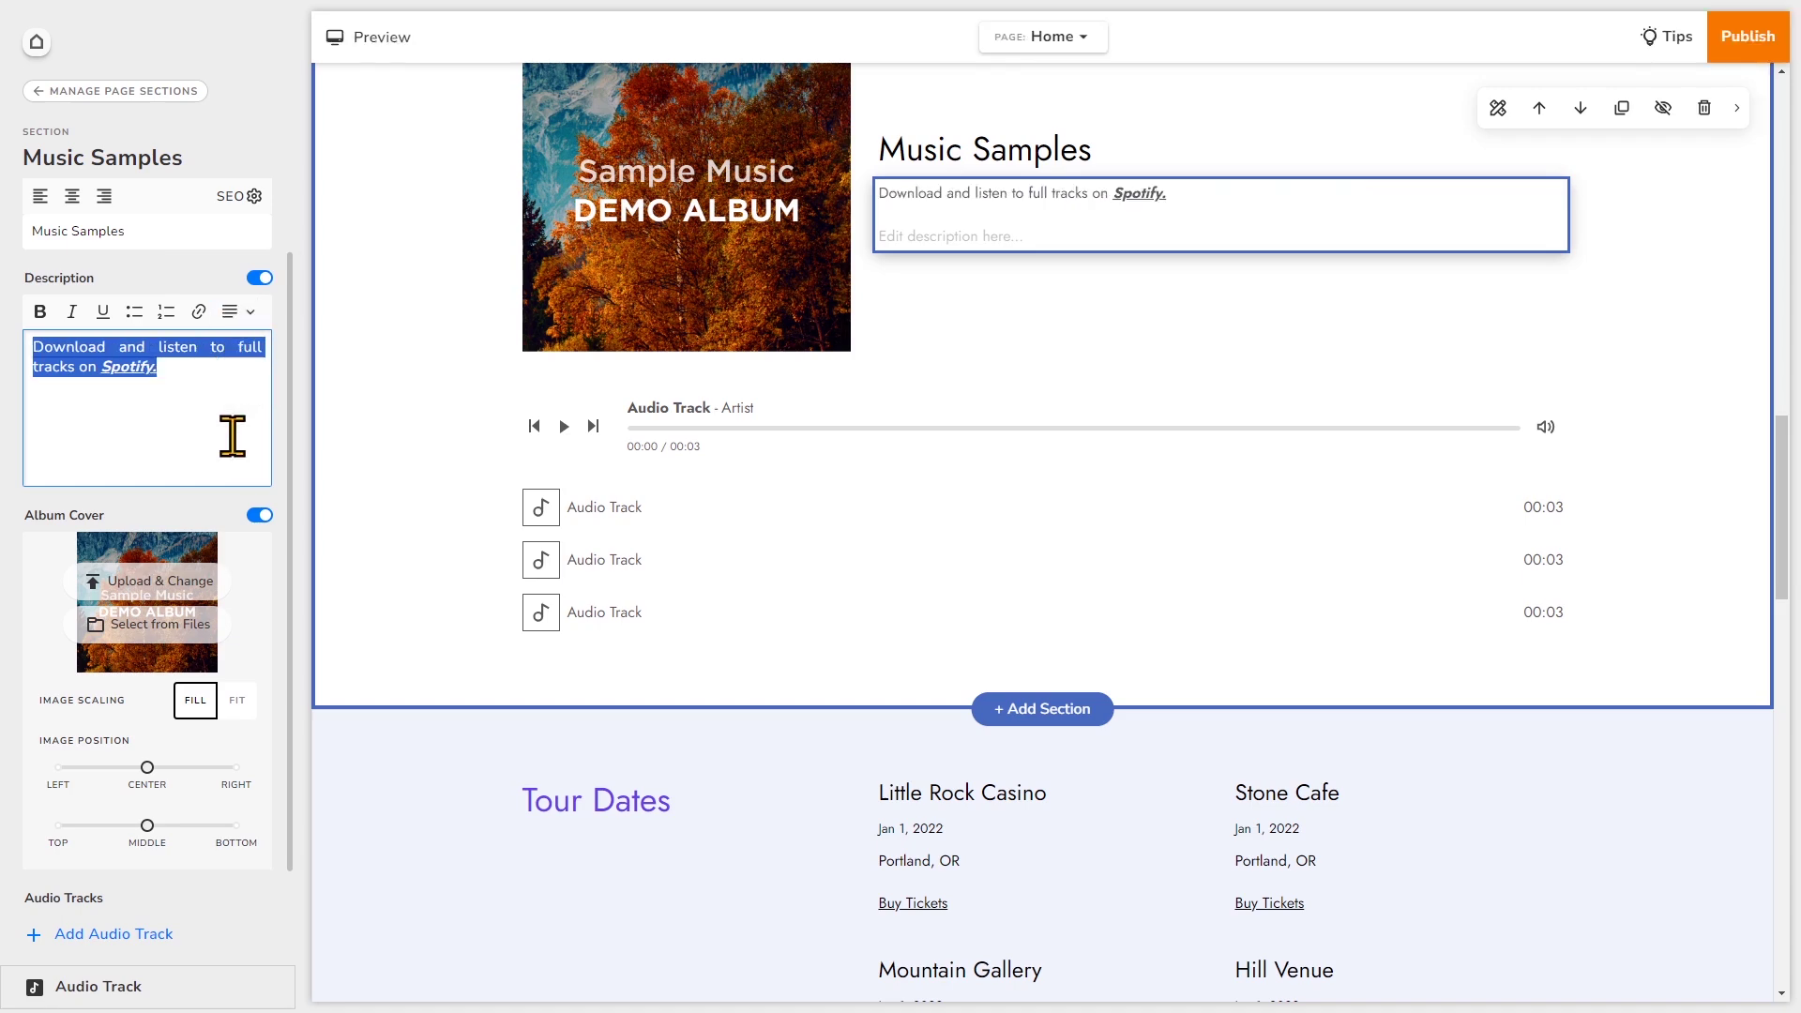
{"action": "left_click", "coordinate": [230, 458]}
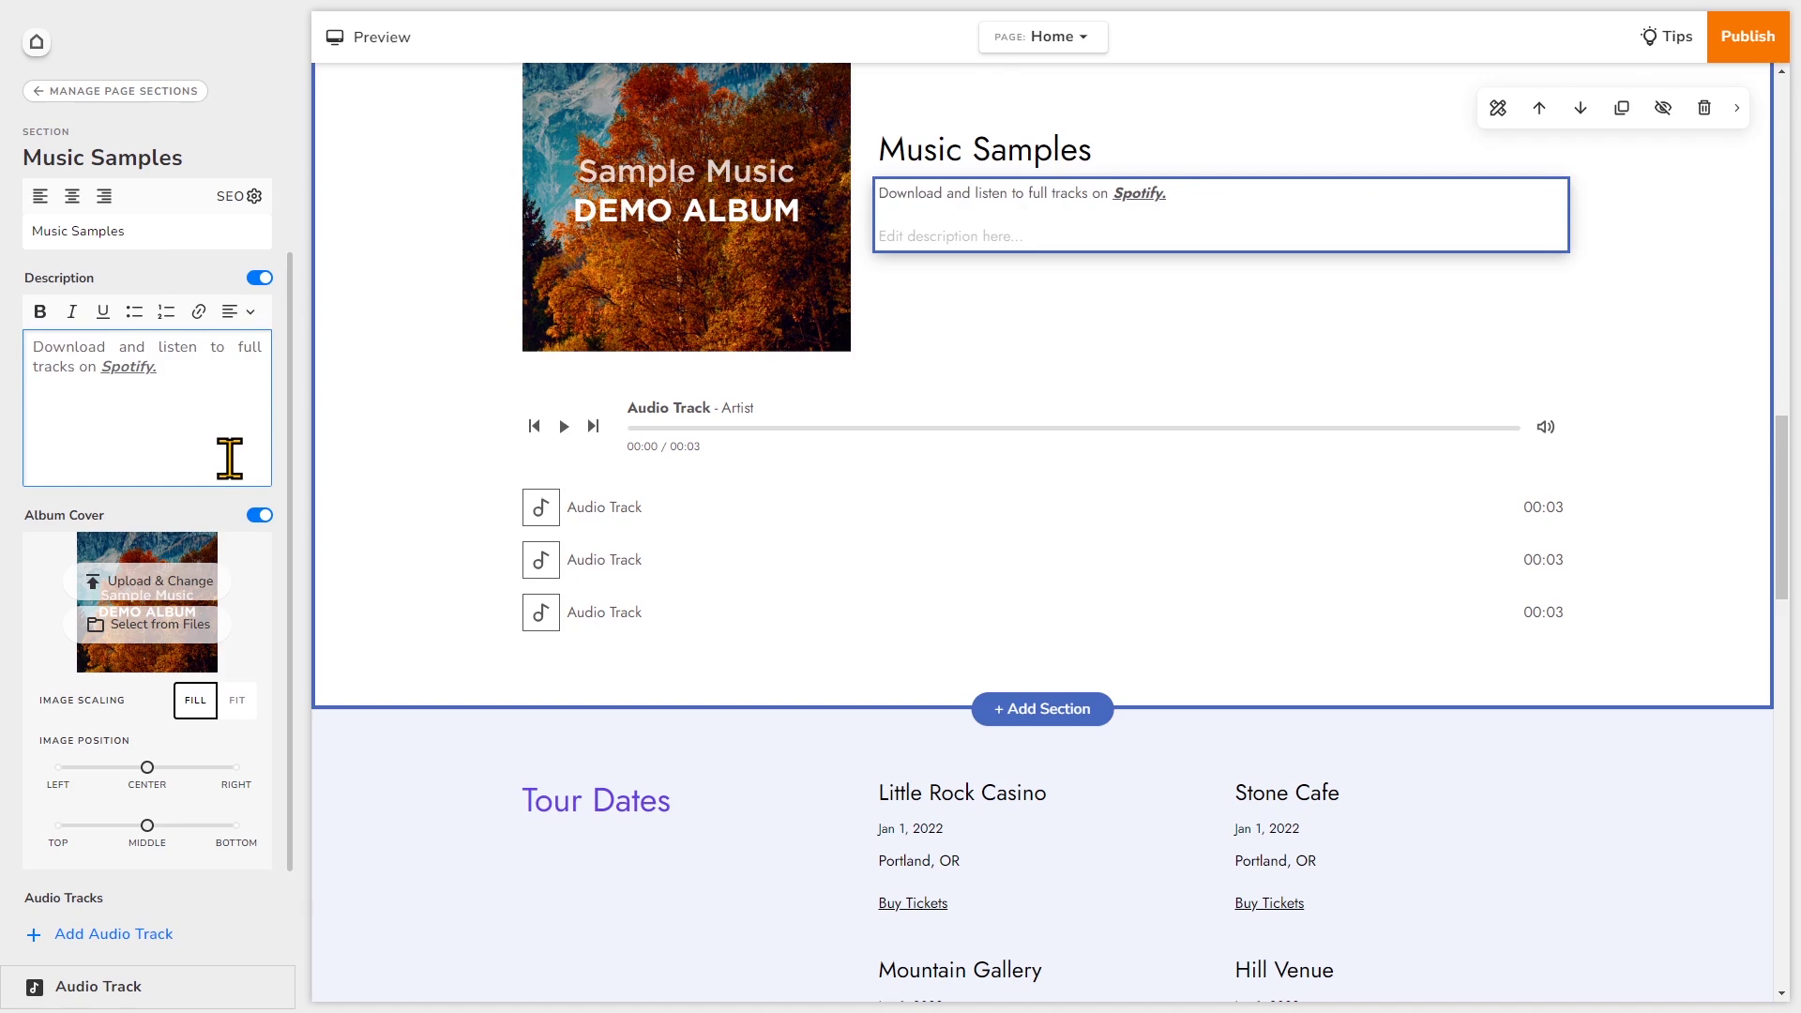
- Replace the album cover with the Entertainment stock photo of a guitarist on stage
{"action": "scroll", "coordinate": [543, 396], "scroll_direction": "up", "scroll_amount": 2}
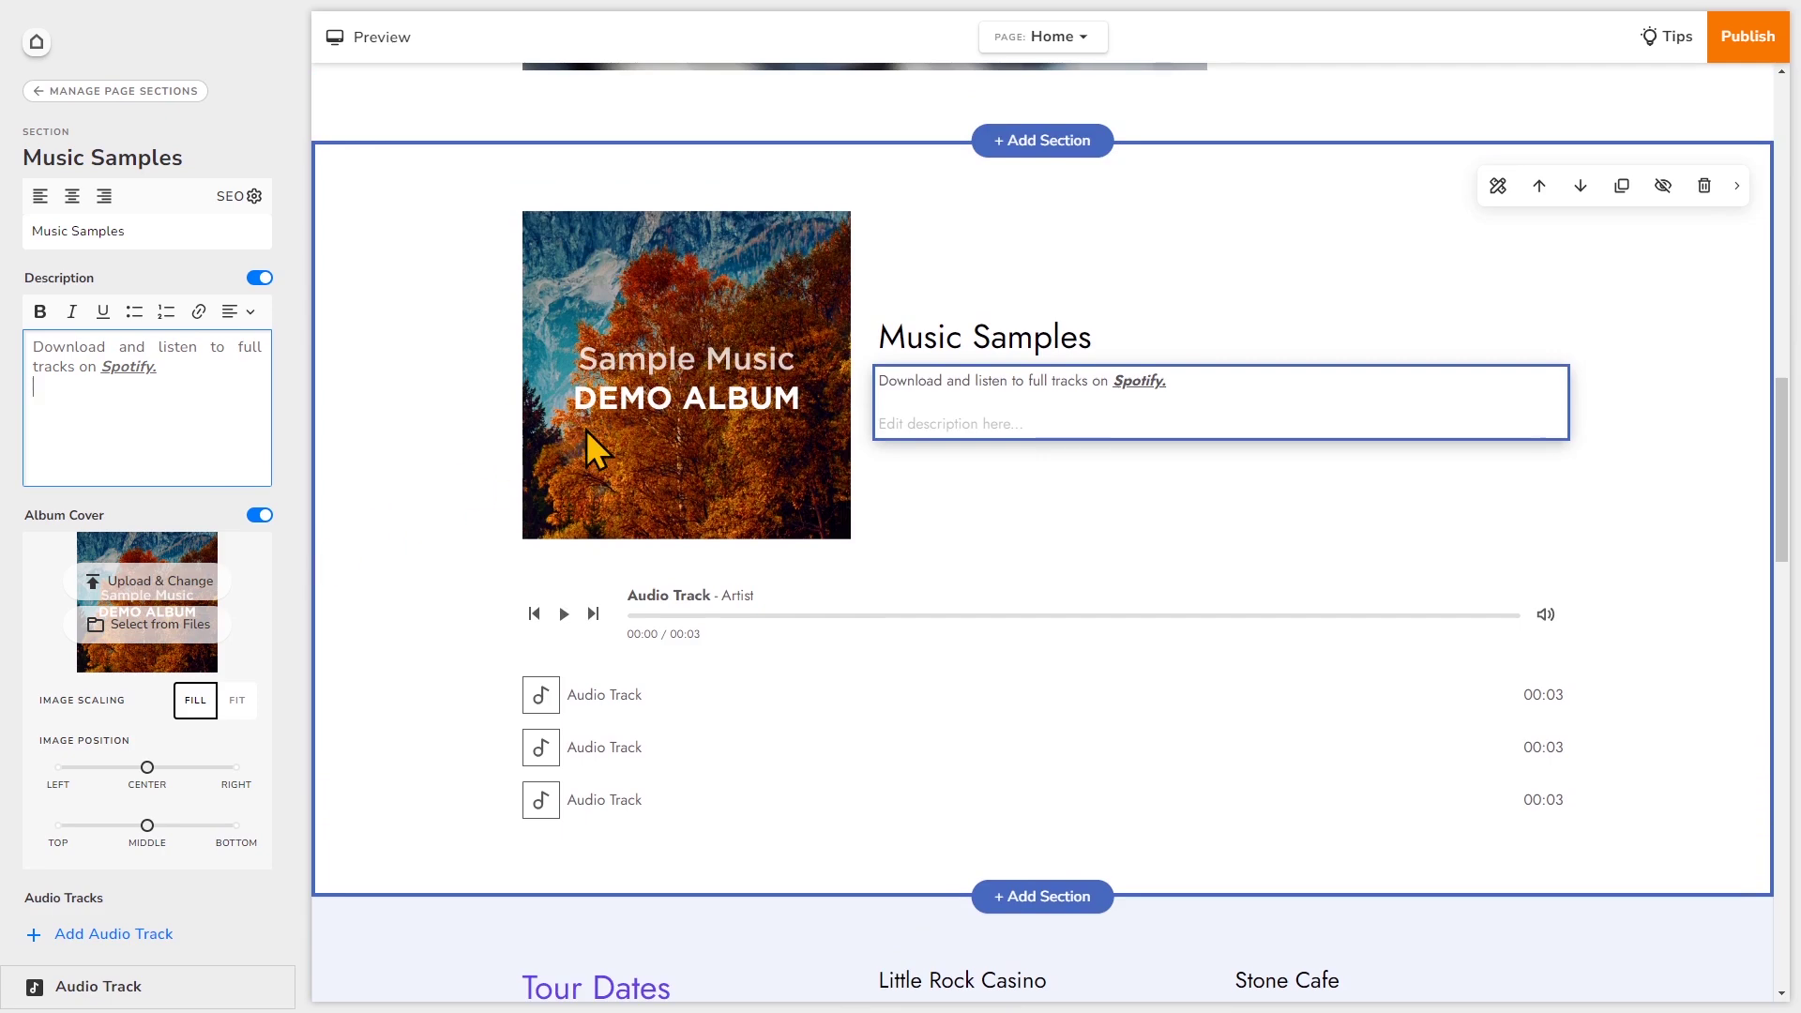
{"action": "left_click", "coordinate": [174, 625]}
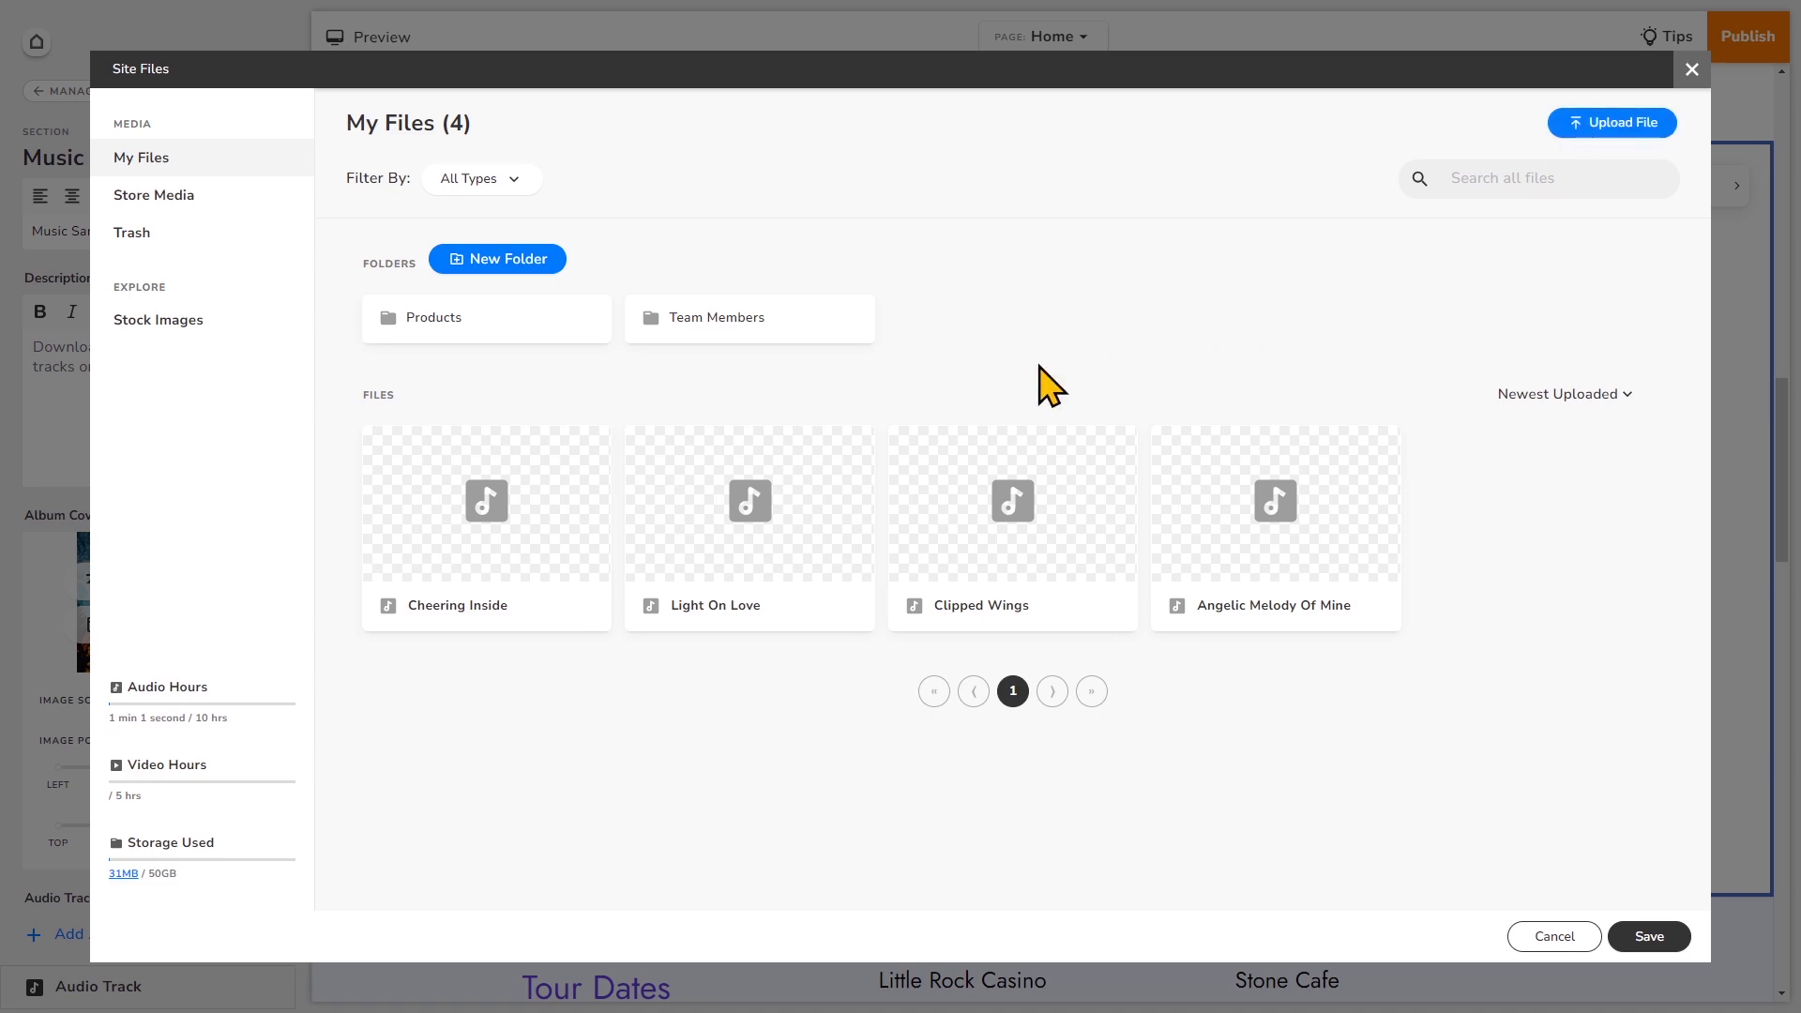
{"action": "left_click", "coordinate": [199, 325]}
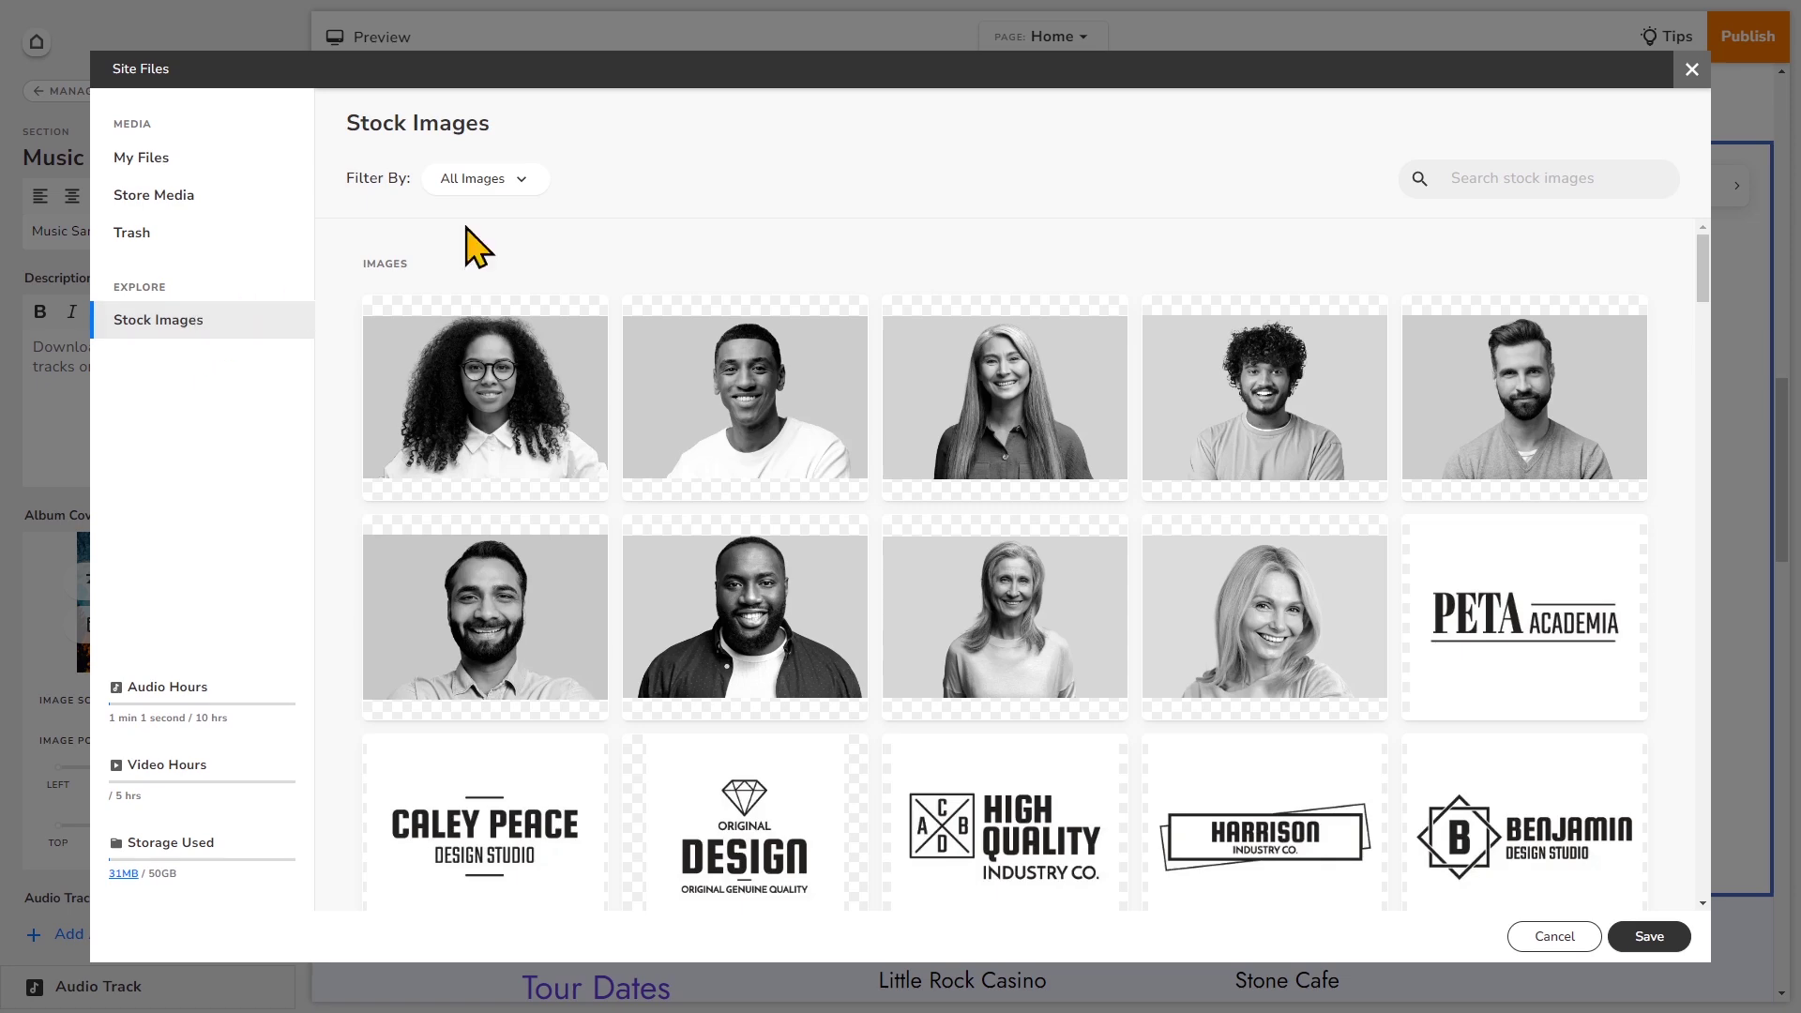
{"action": "left_click", "coordinate": [523, 181]}
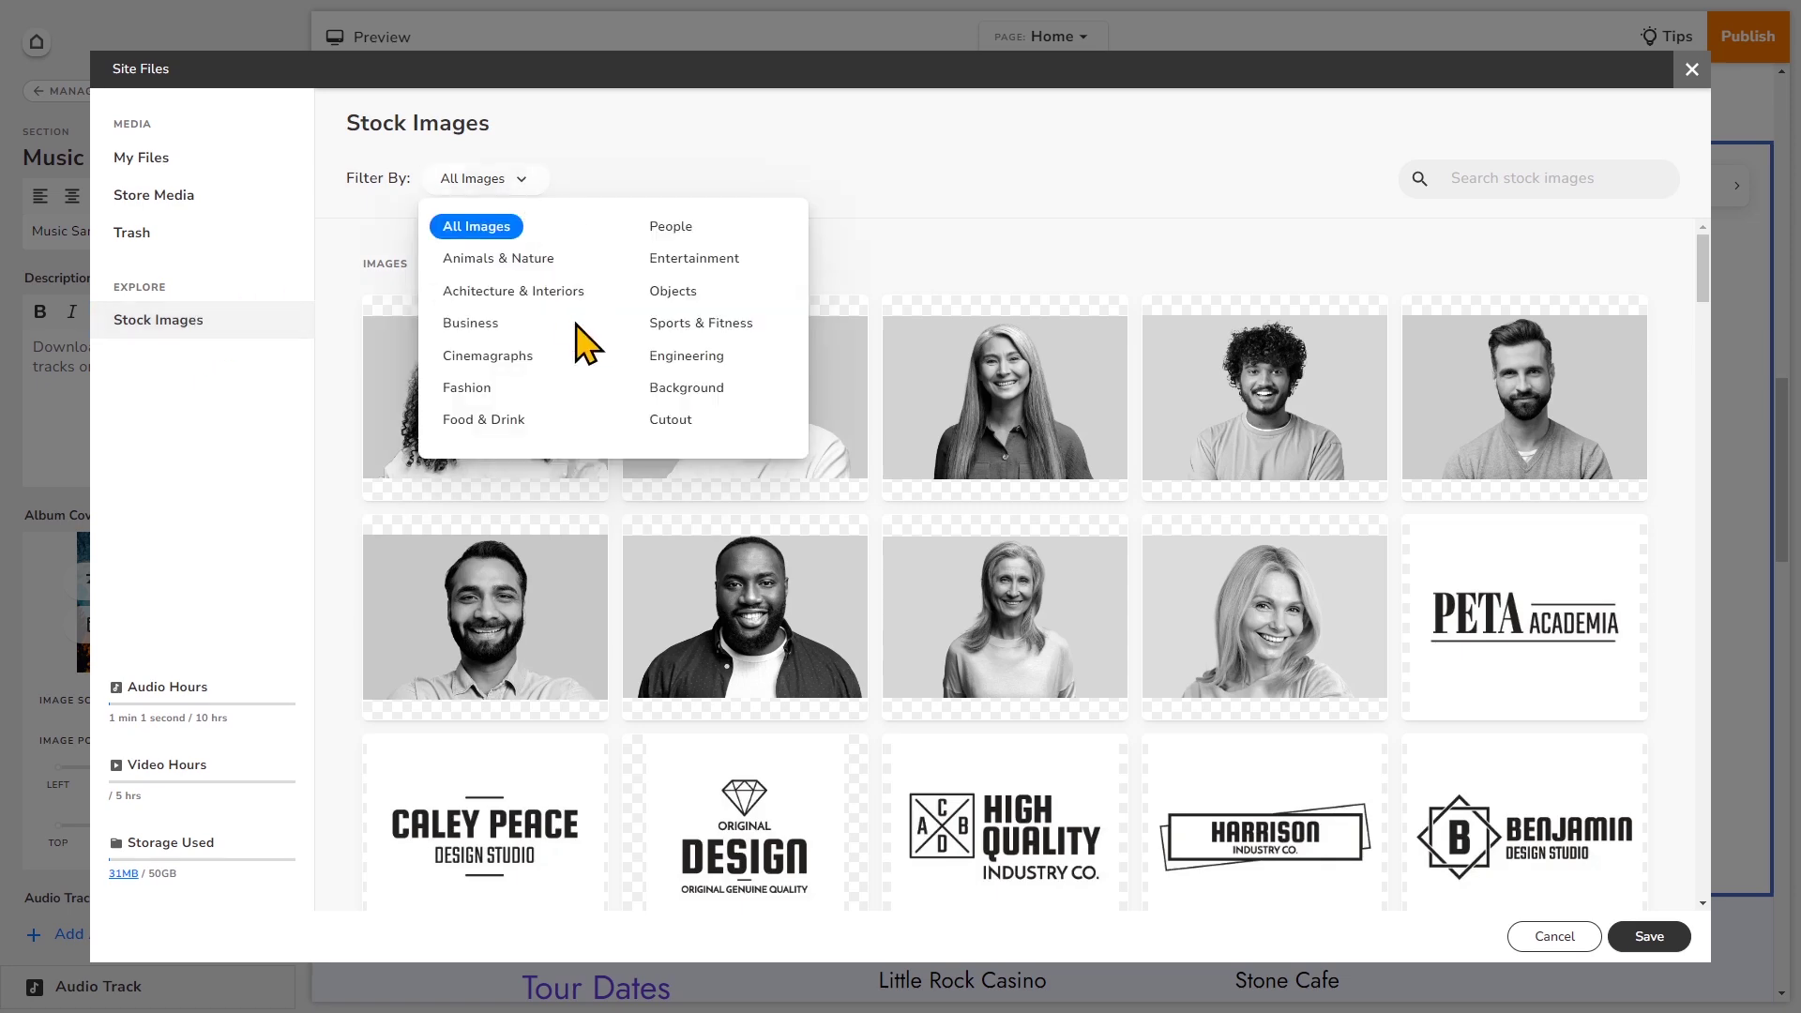
{"action": "left_click", "coordinate": [524, 358]}
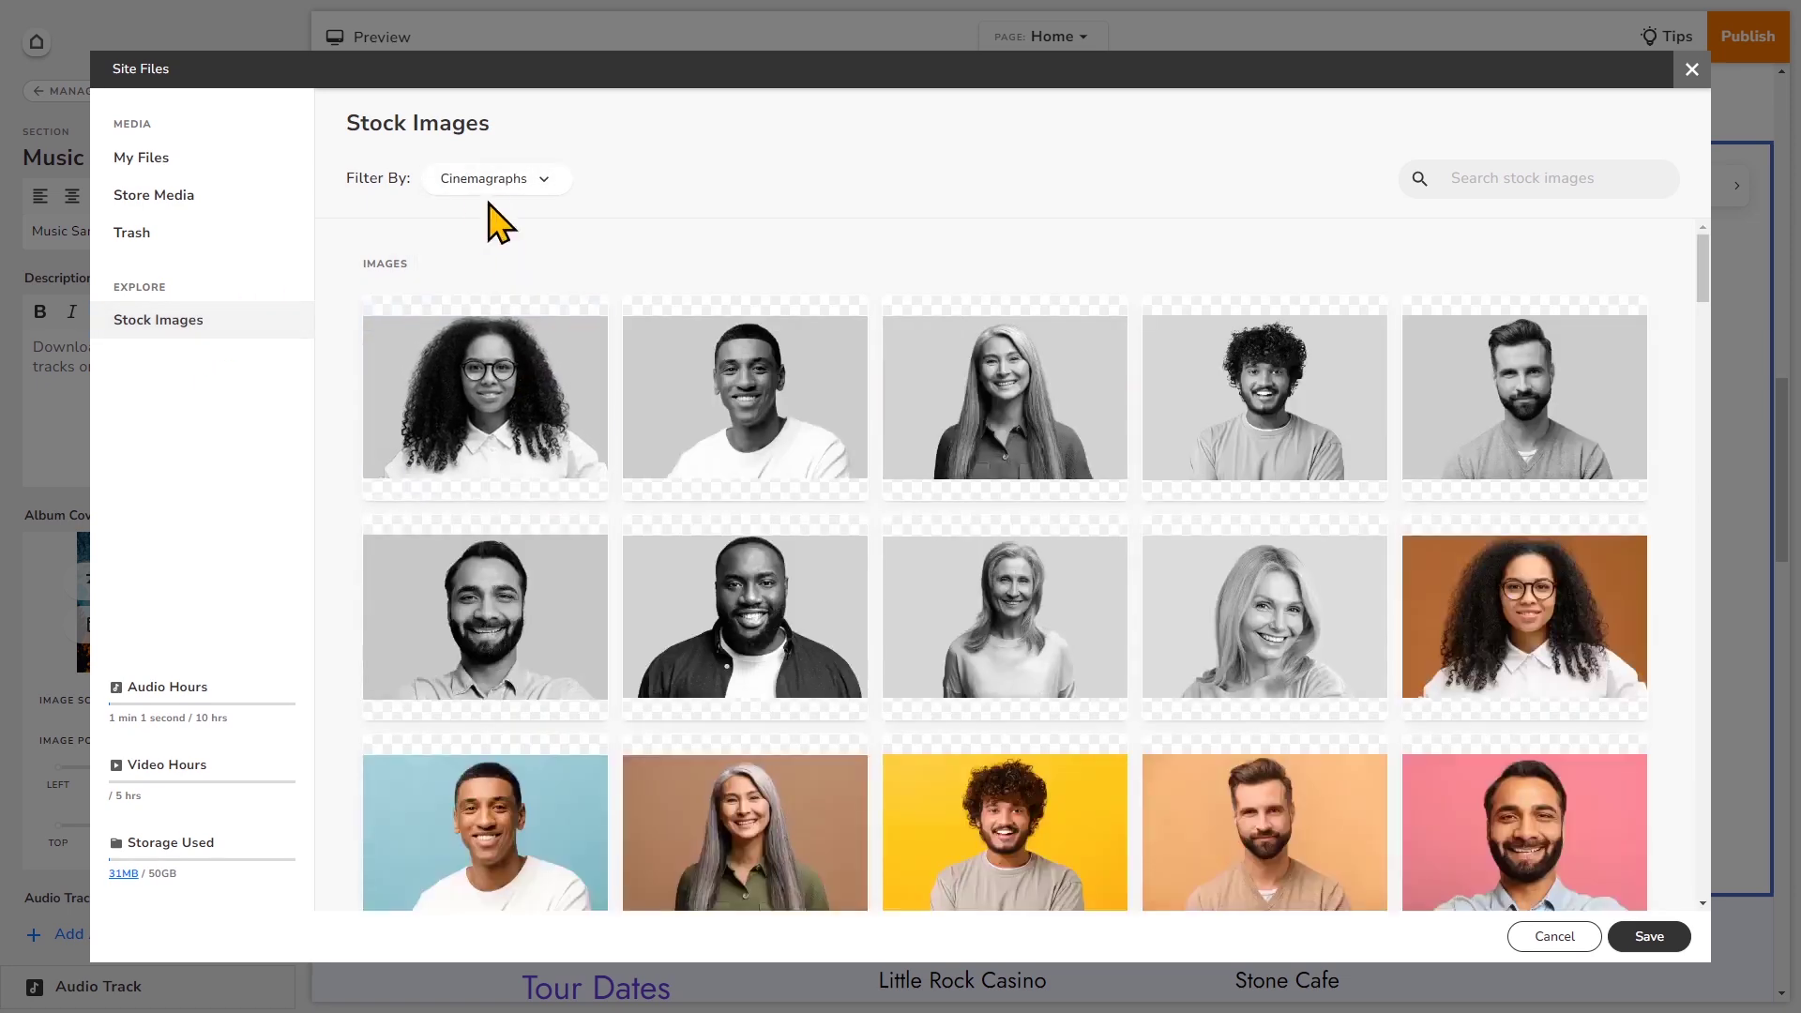
{"action": "left_click", "coordinate": [511, 181]}
{"action": "left_click", "coordinate": [721, 270]}
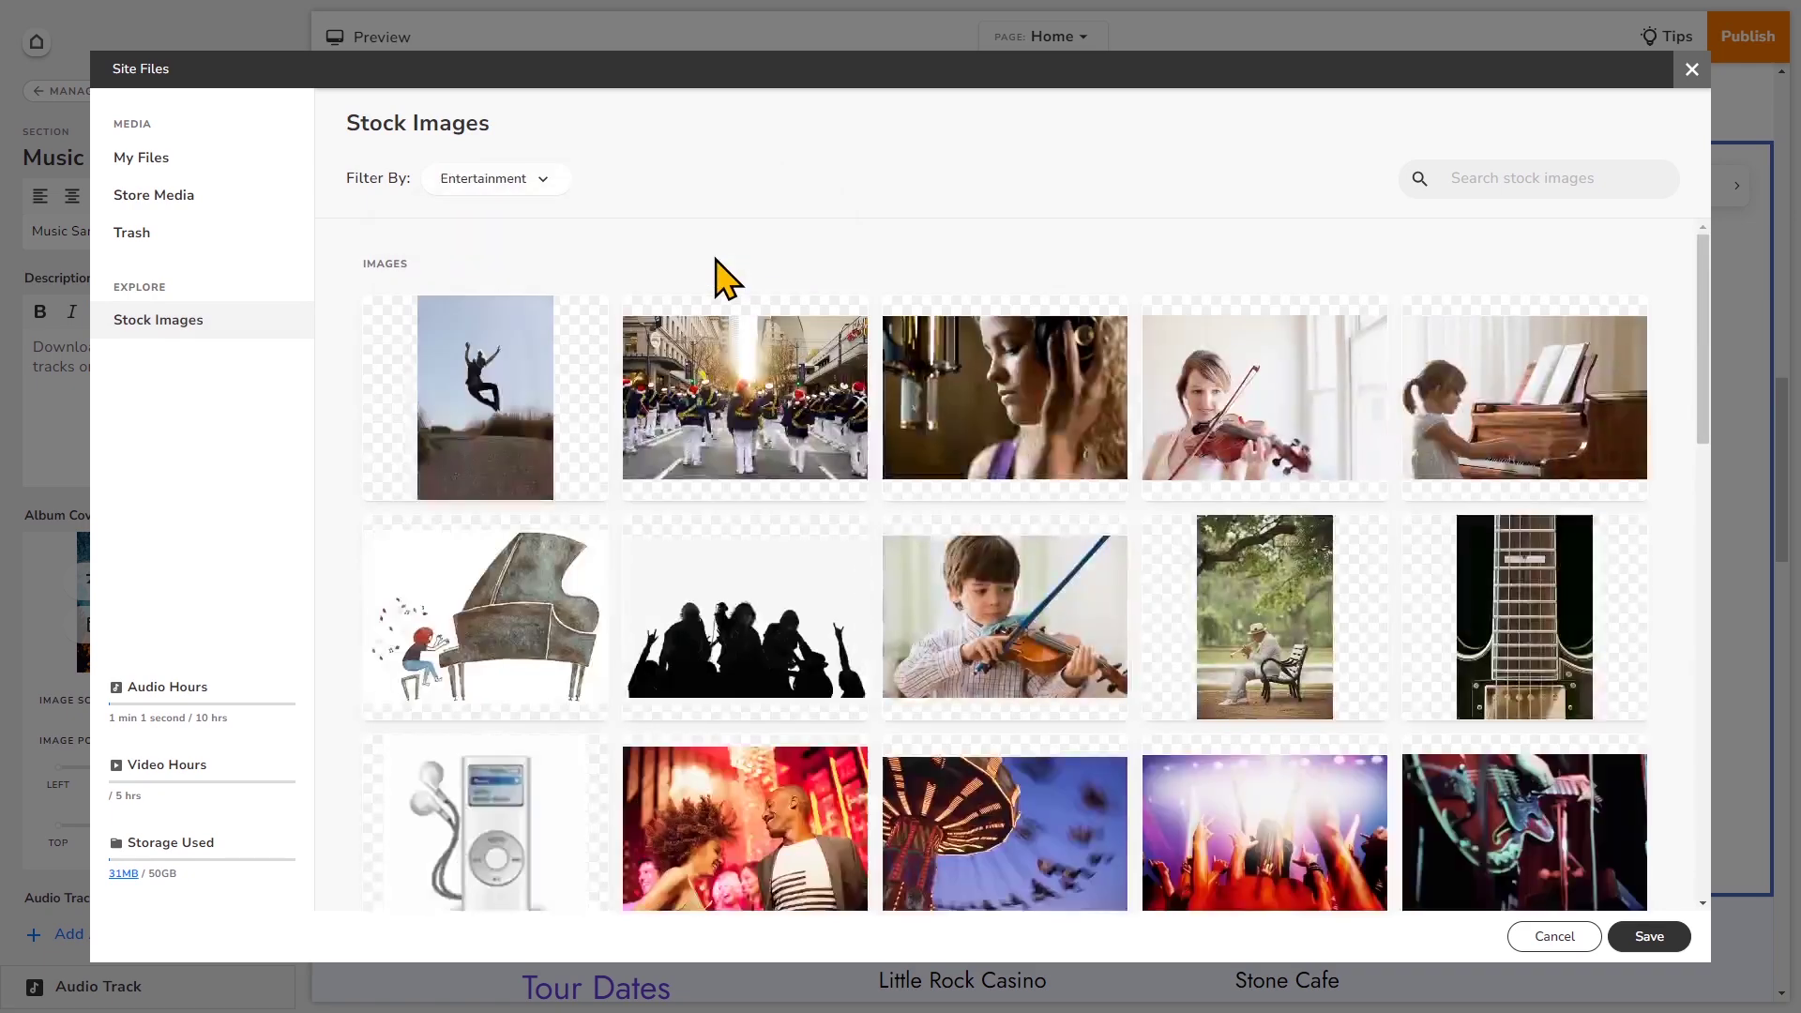
{"action": "scroll", "coordinate": [1257, 515], "scroll_direction": "down", "scroll_amount": 4}
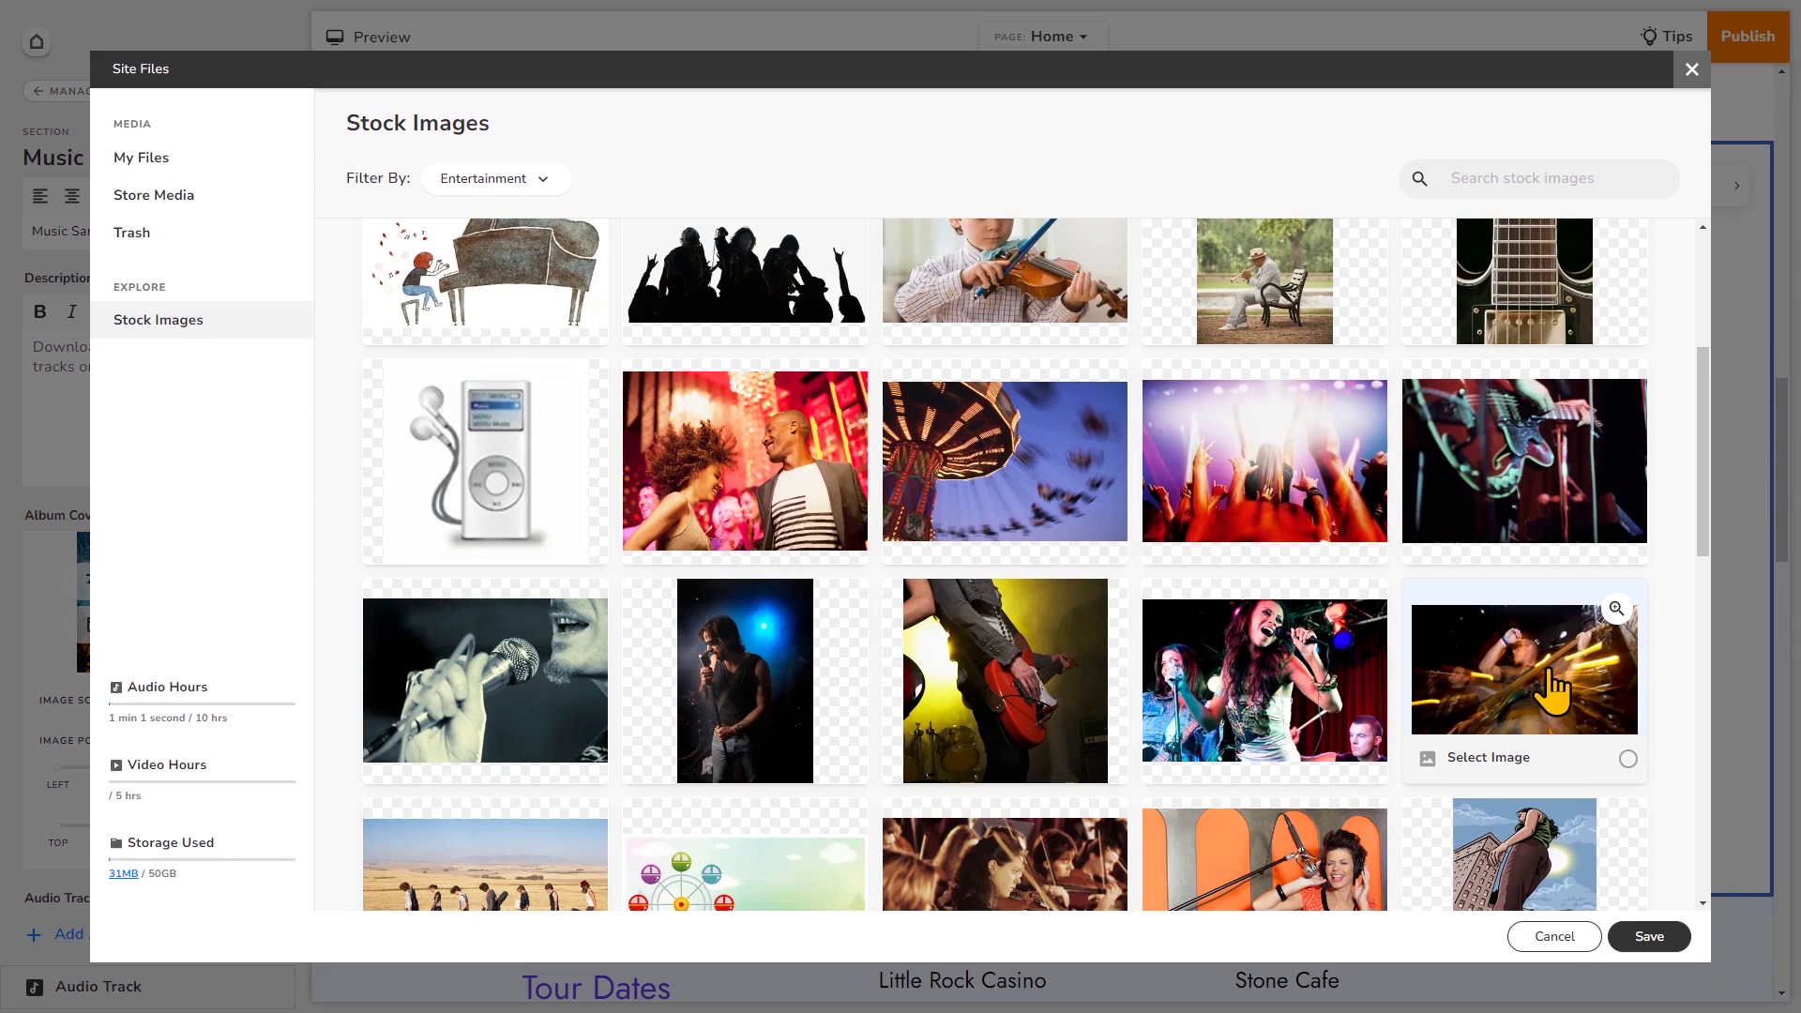
{"action": "left_click", "coordinate": [1517, 459]}
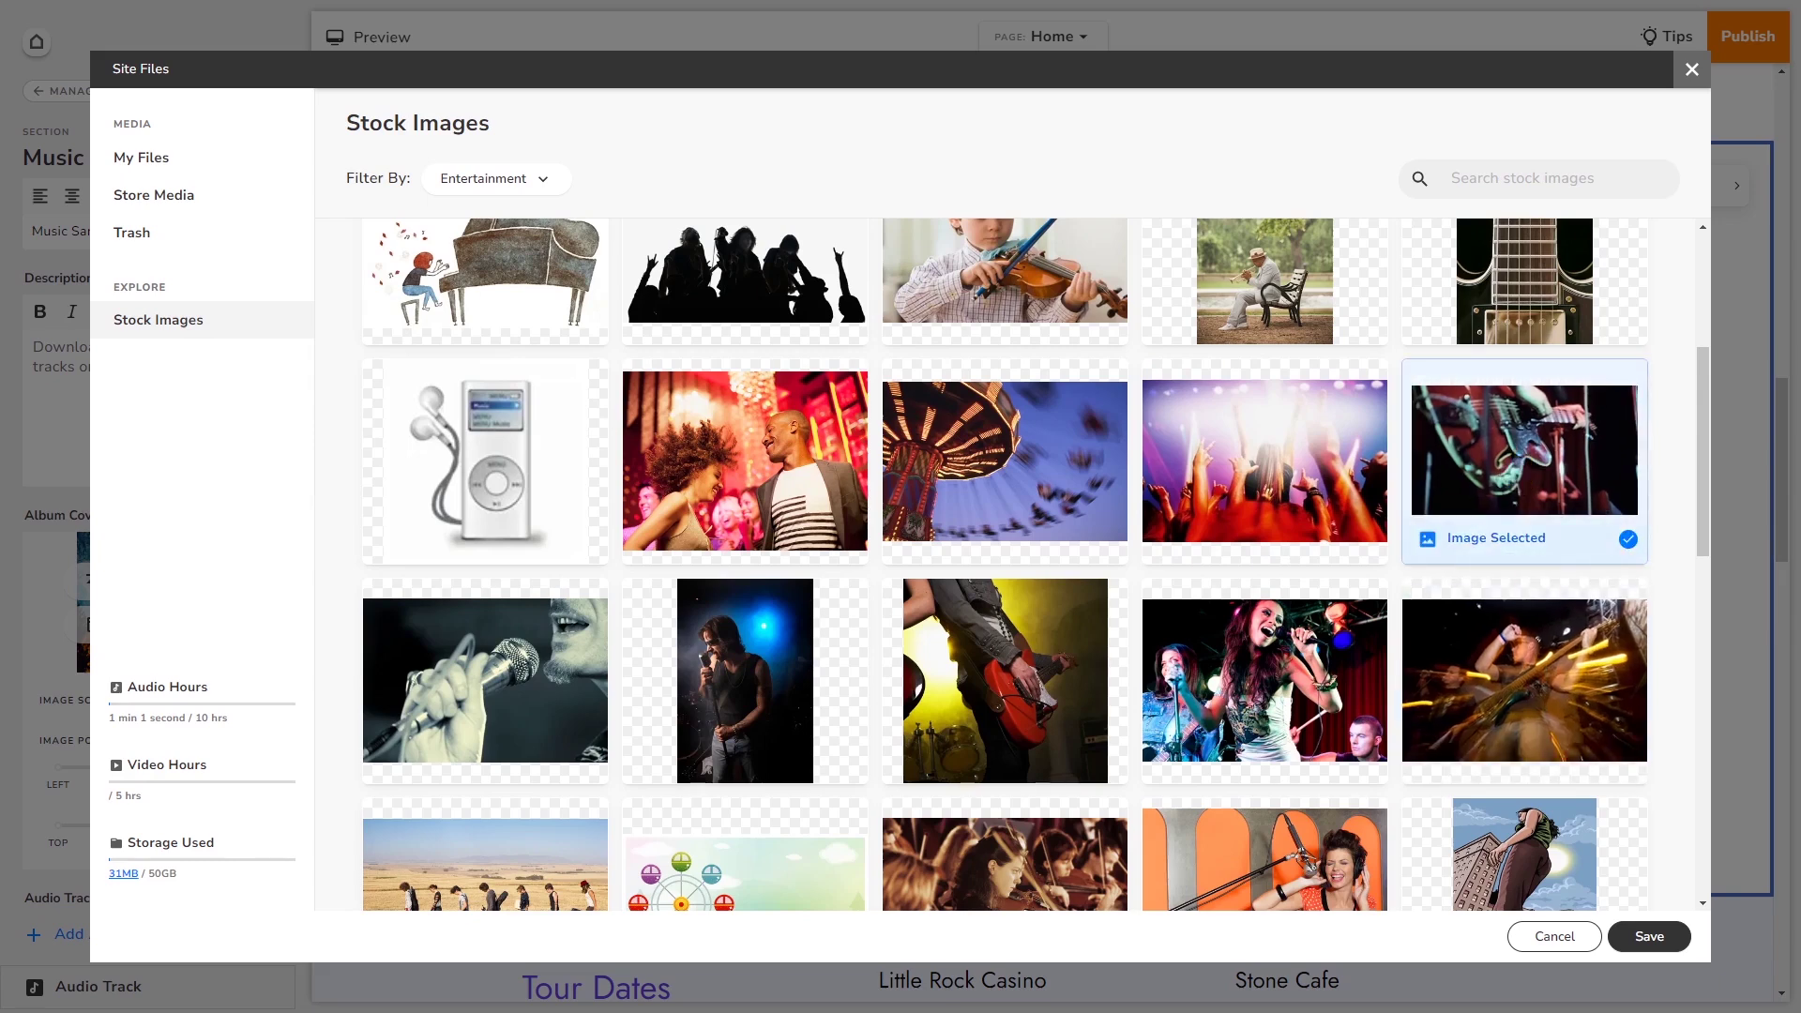
{"action": "left_click", "coordinate": [1652, 938]}
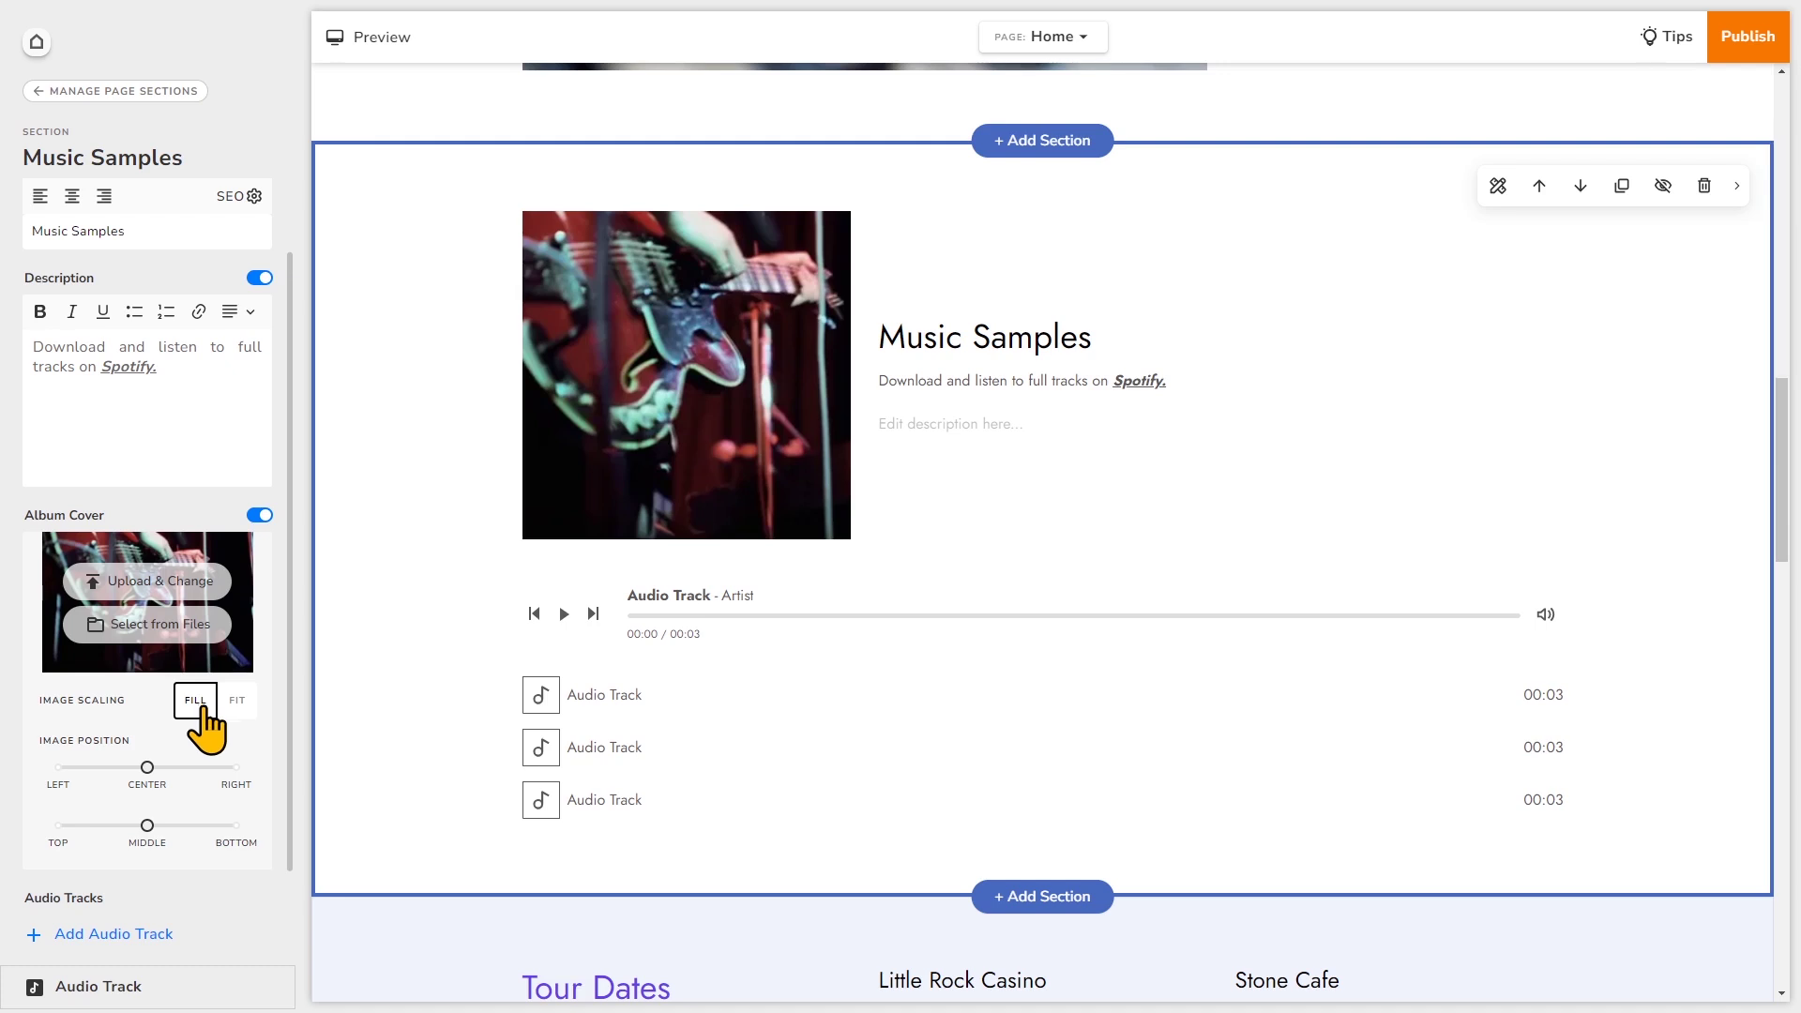
- Set the album cover scaling to Fit and move its vertical position toward Bottom
{"action": "left_click", "coordinate": [238, 711]}
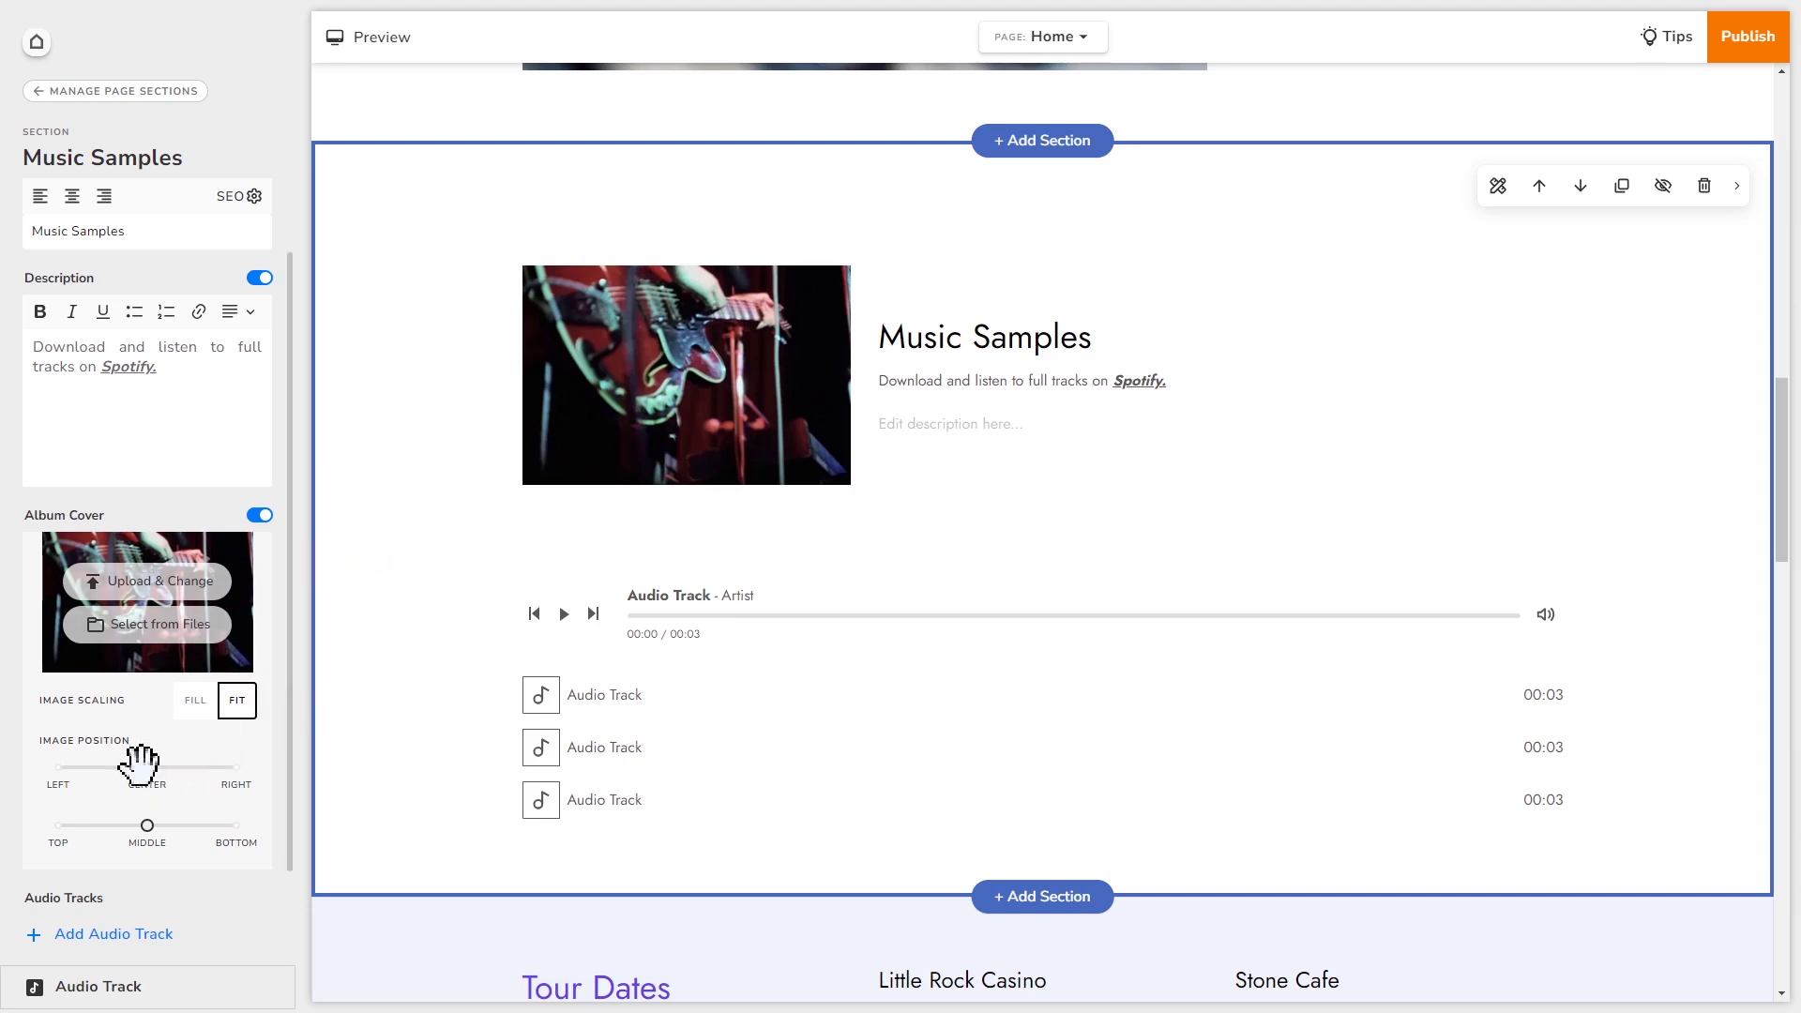
{"action": "left_click_drag", "start_coordinate": [148, 767], "coordinate": [195, 830]}
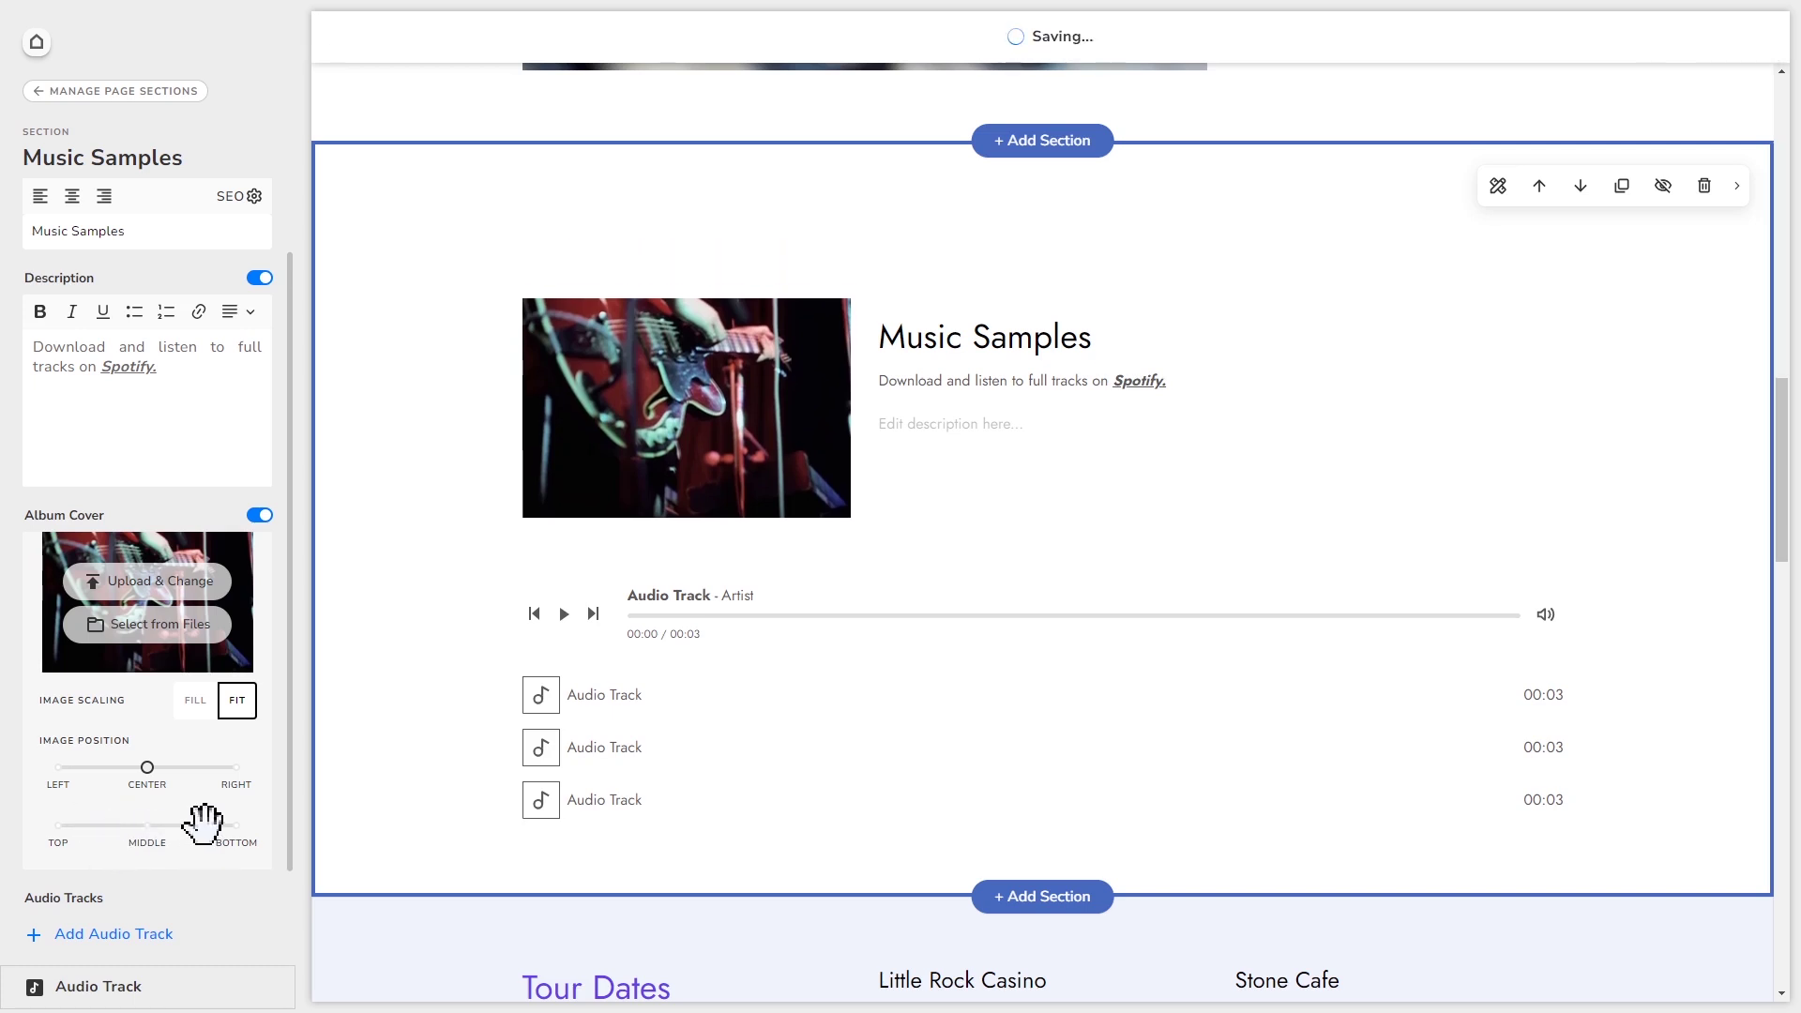
- Open the first Audio Track's settings and switch on its Track Cover
{"action": "scroll", "coordinate": [202, 824], "scroll_direction": "down", "scroll_amount": 2}
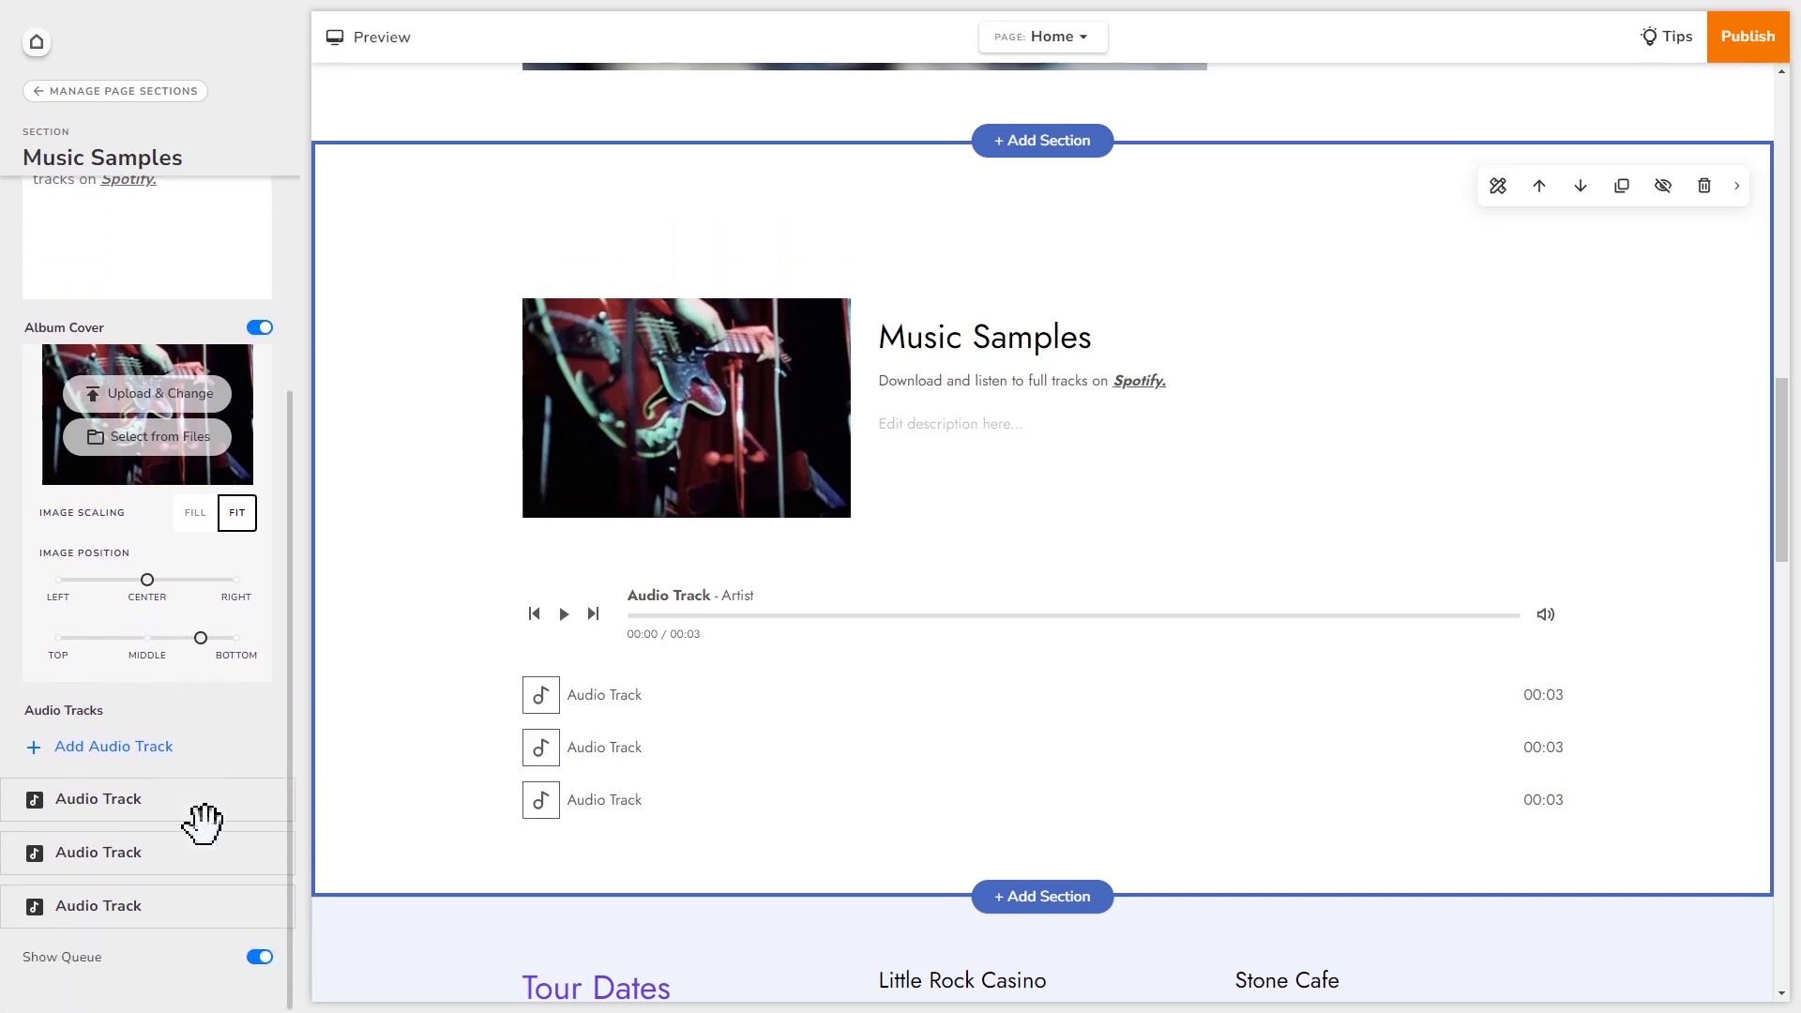
{"action": "left_click_drag", "start_coordinate": [217, 788], "coordinate": [282, 775]}
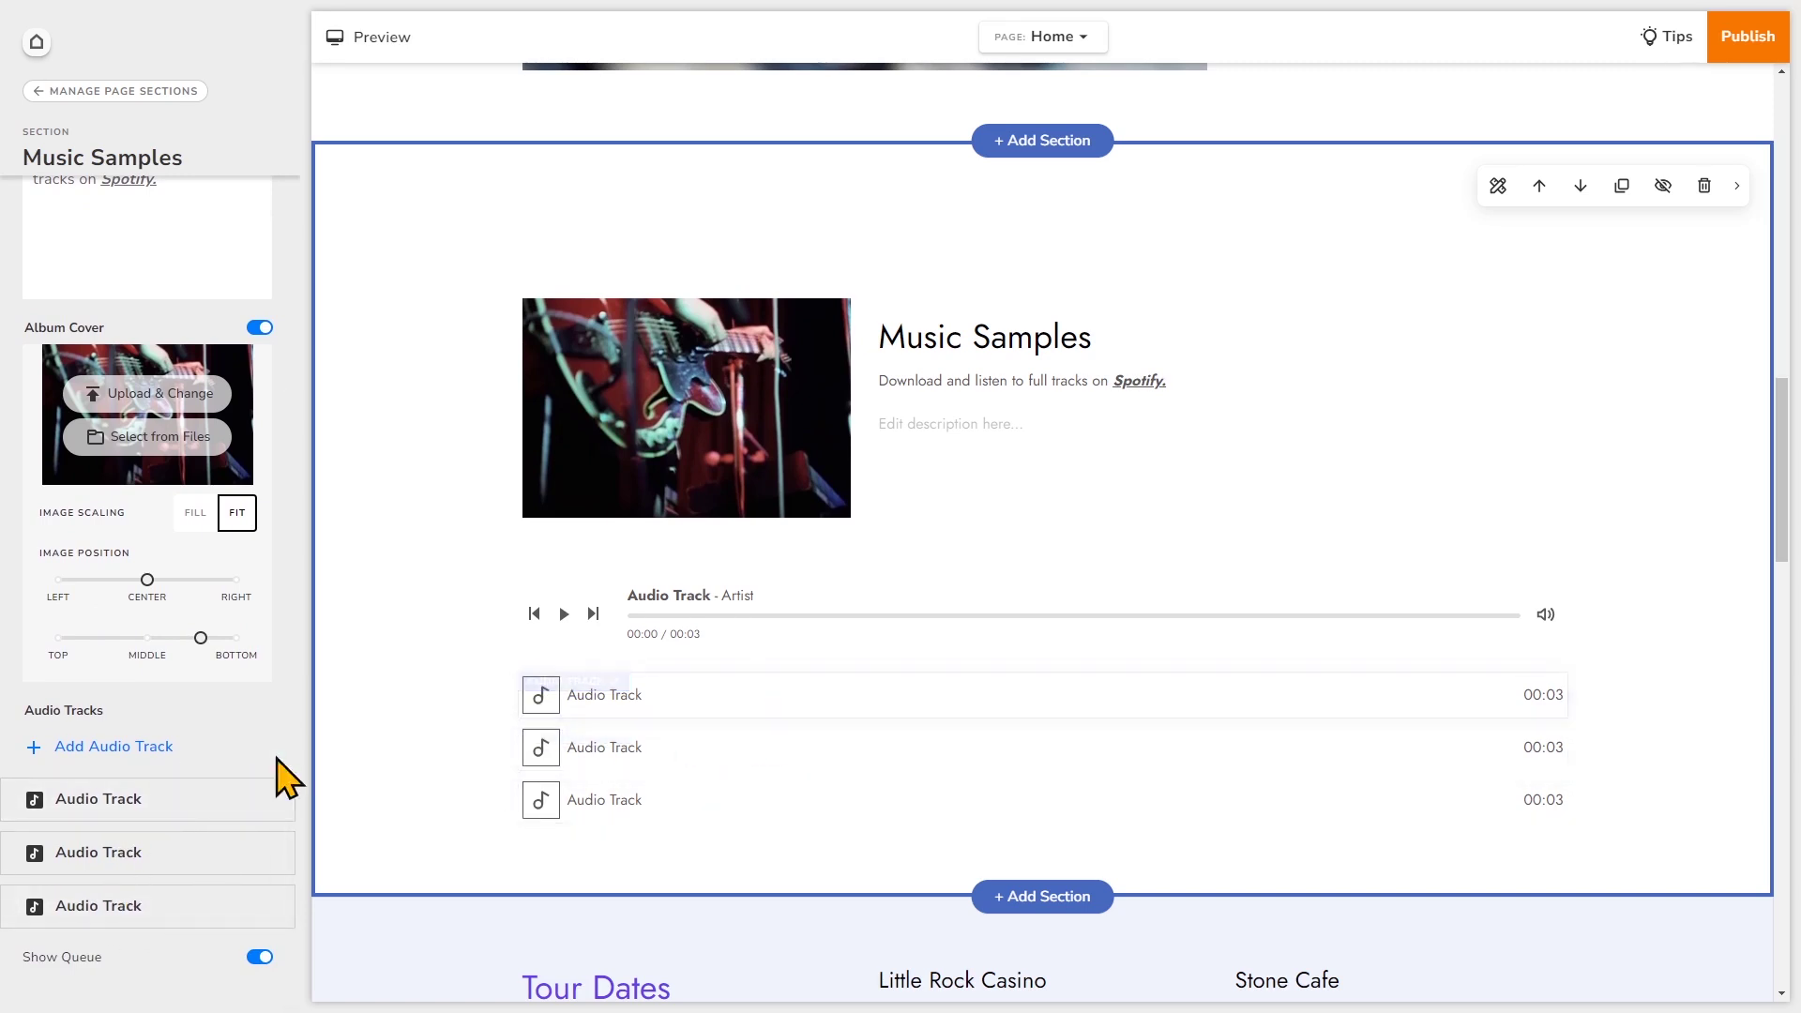
{"action": "left_click", "coordinate": [210, 805]}
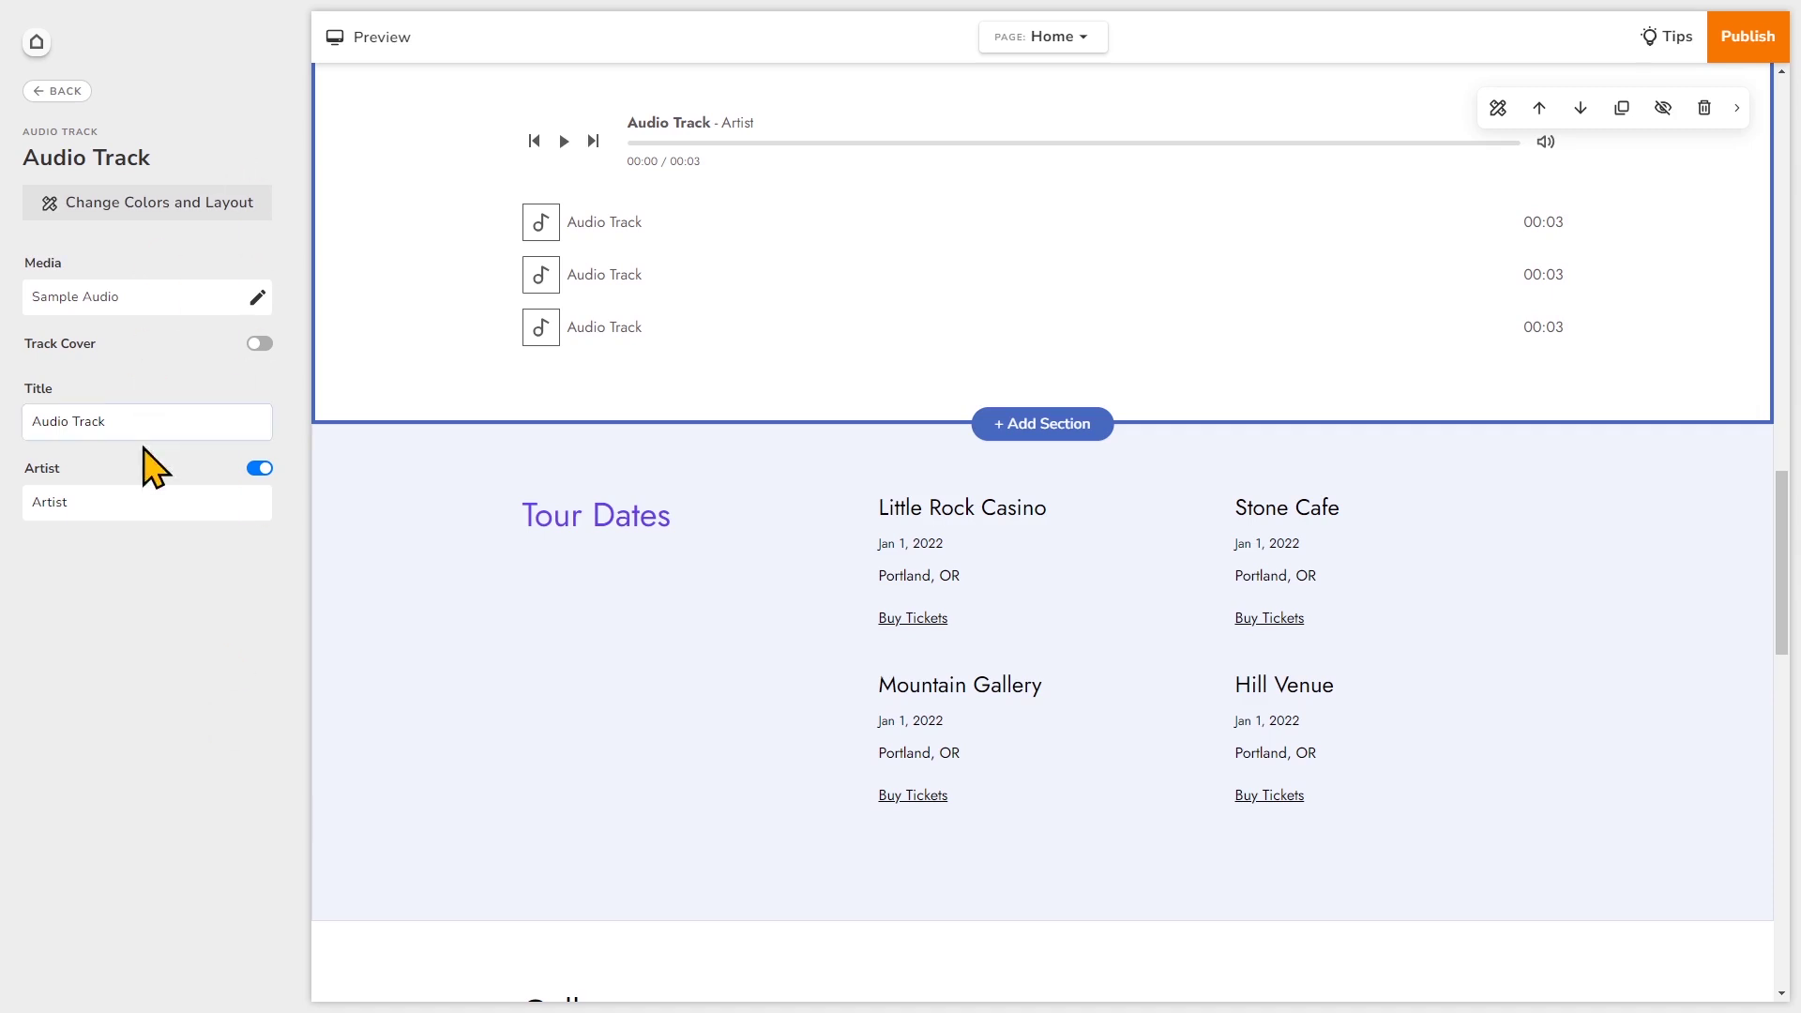
{"action": "scroll", "coordinate": [429, 460], "scroll_direction": "up", "scroll_amount": 1}
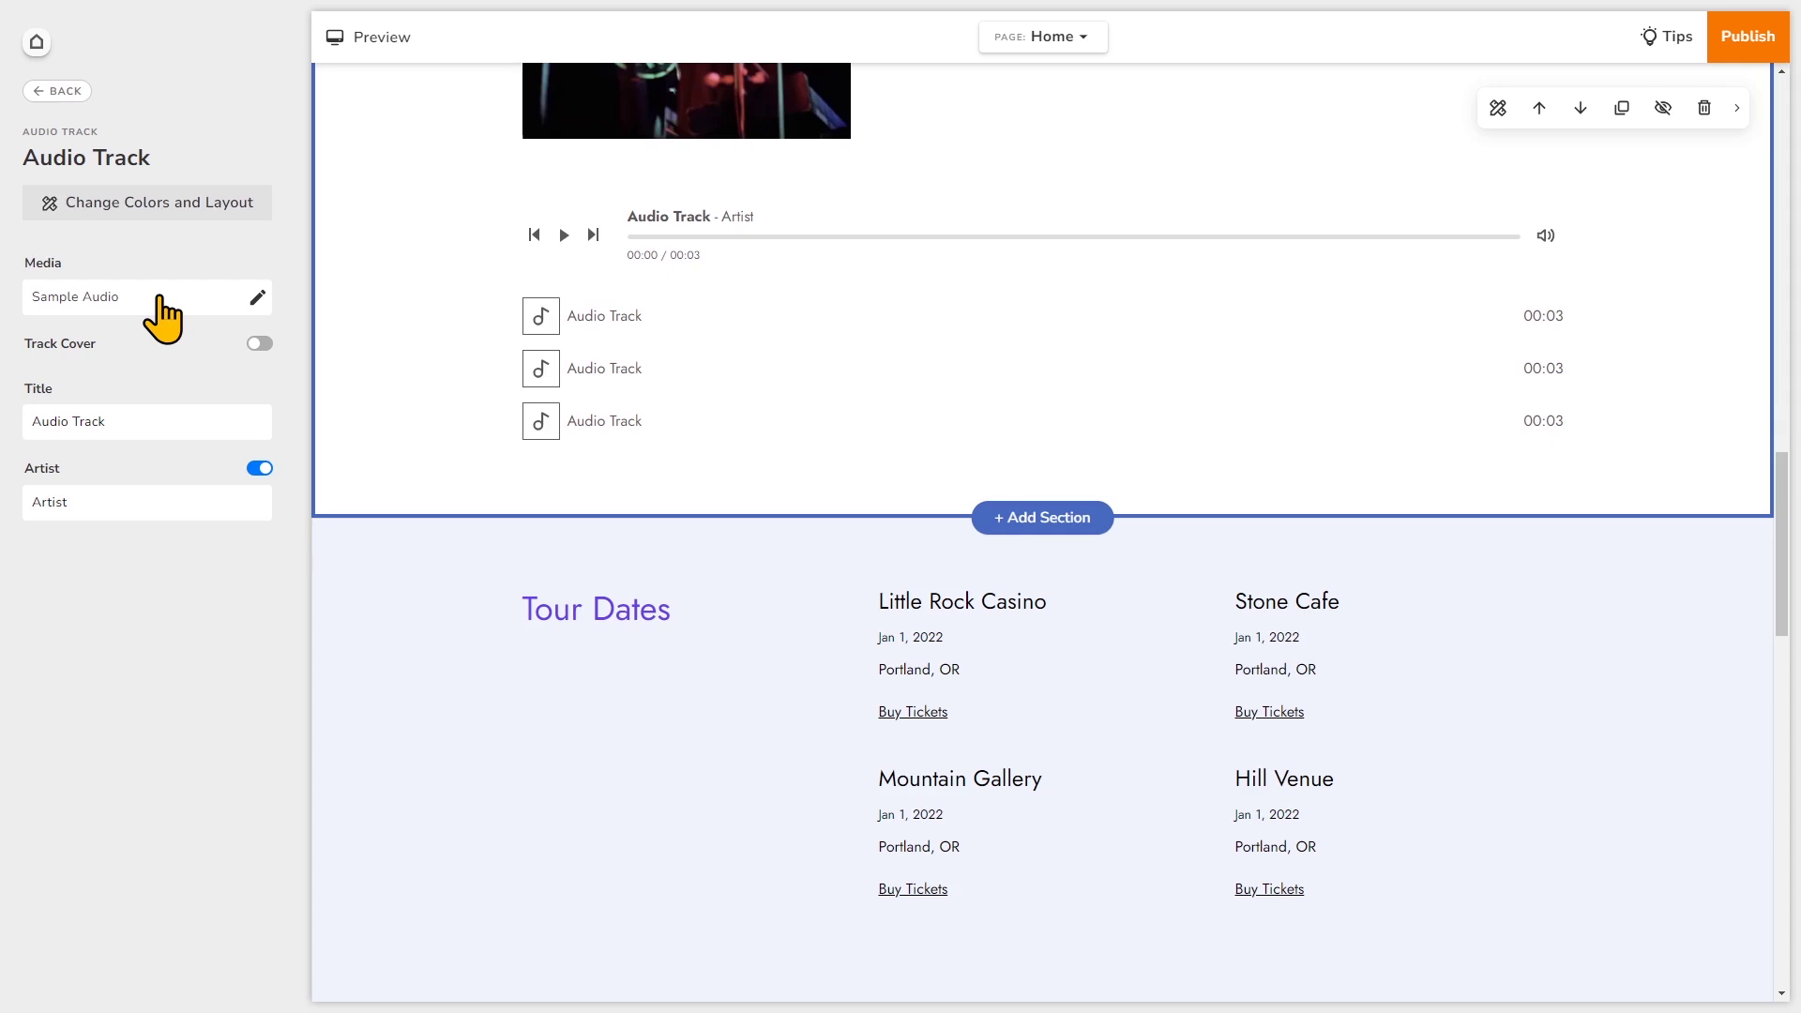
{"action": "left_click", "coordinate": [260, 345]}
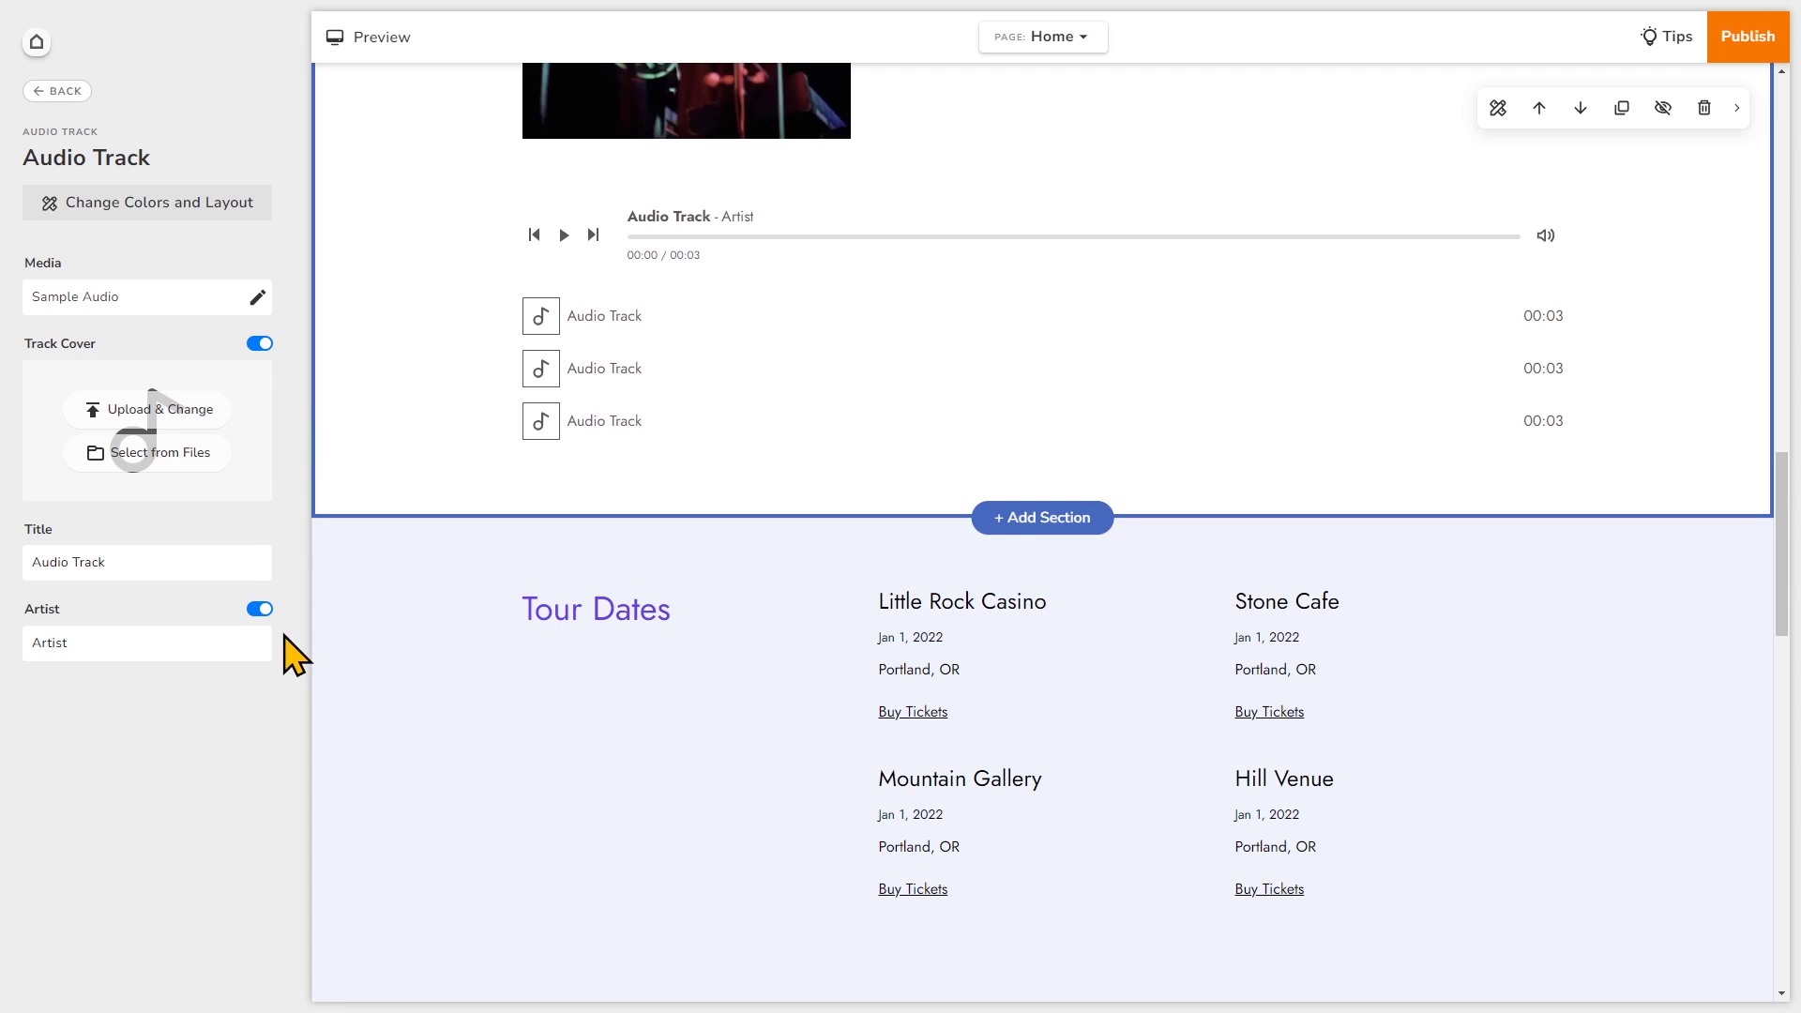
- Replace the first track's audio with the Clipped Wings file from My Files
{"action": "left_click", "coordinate": [256, 298]}
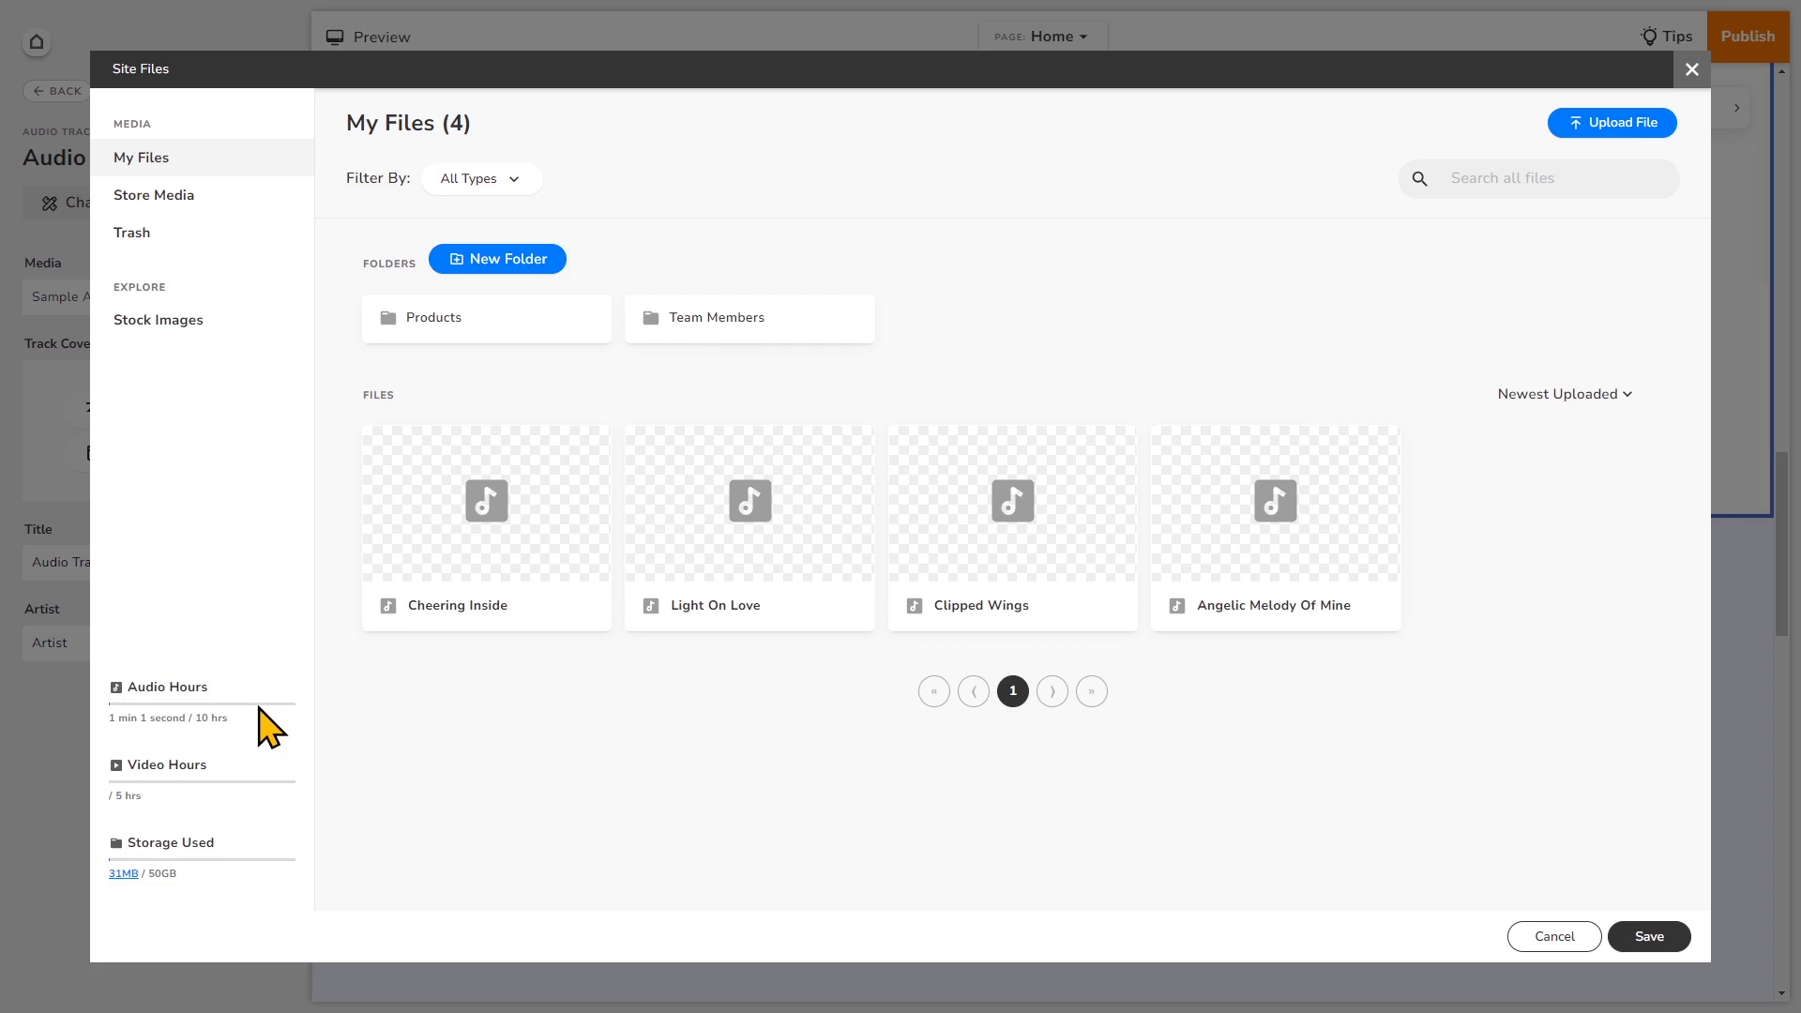
{"action": "left_click", "coordinate": [966, 531]}
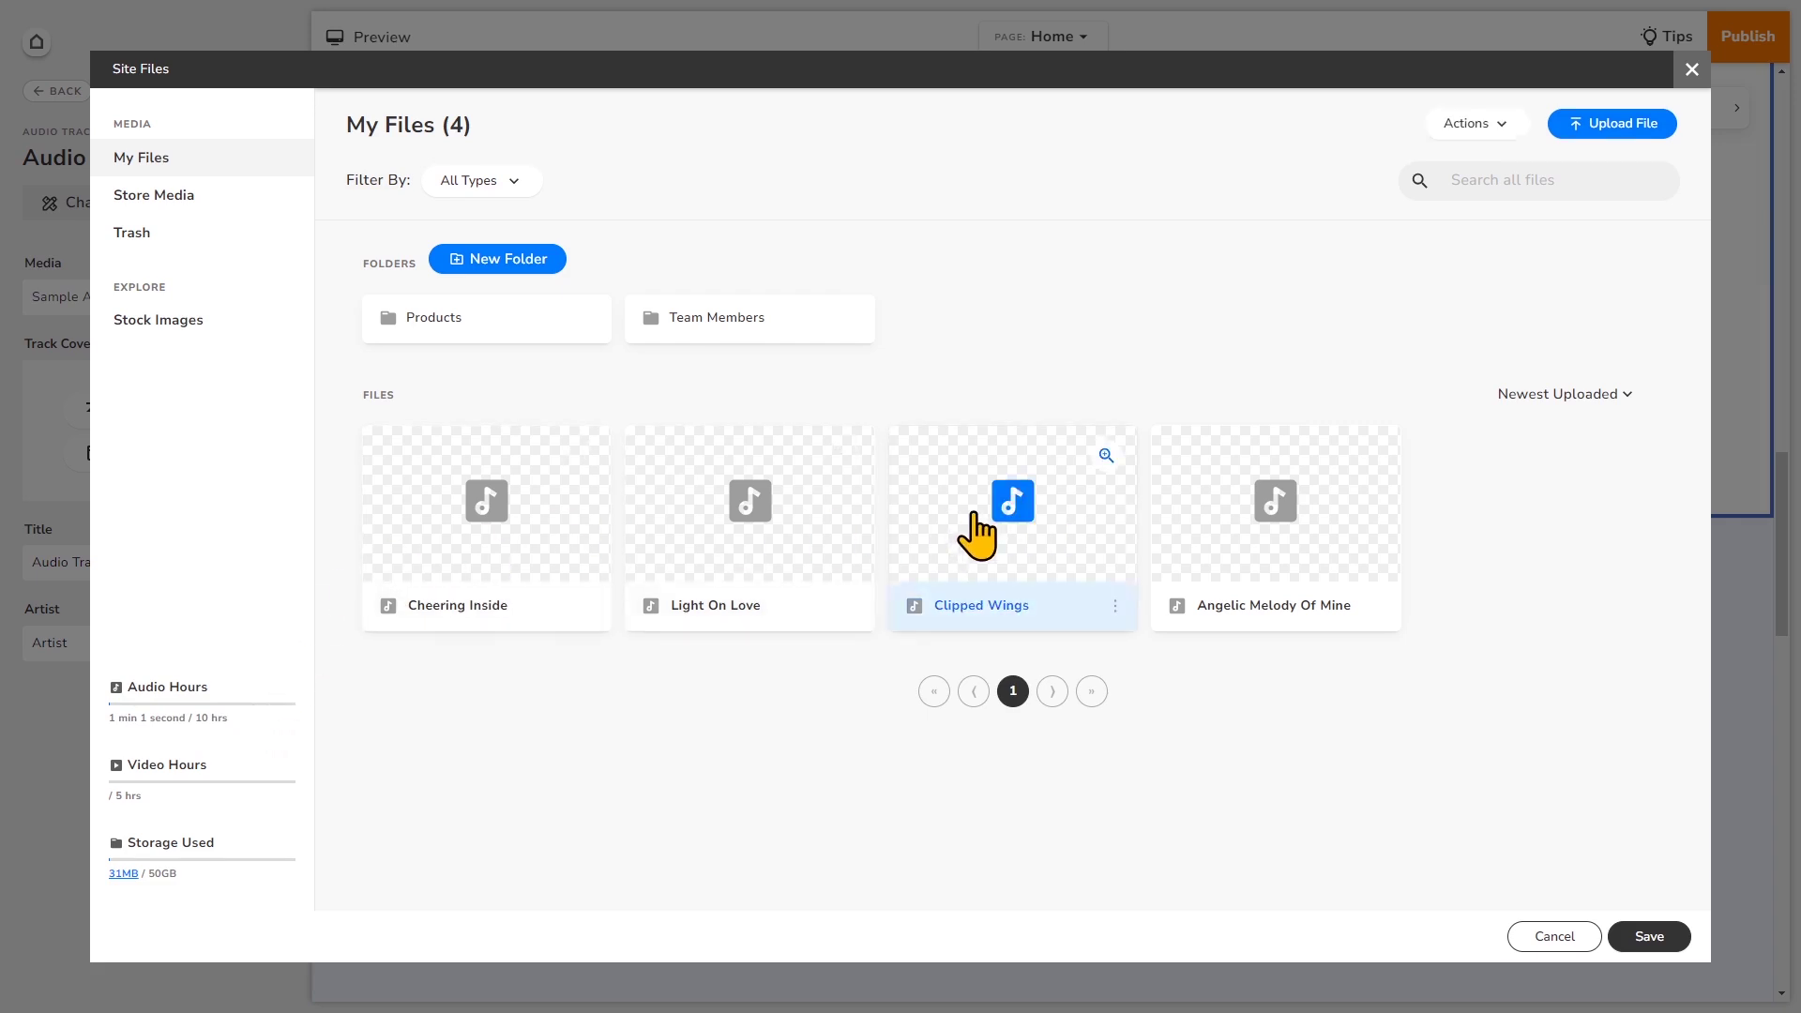
{"action": "left_click", "coordinate": [1644, 938]}
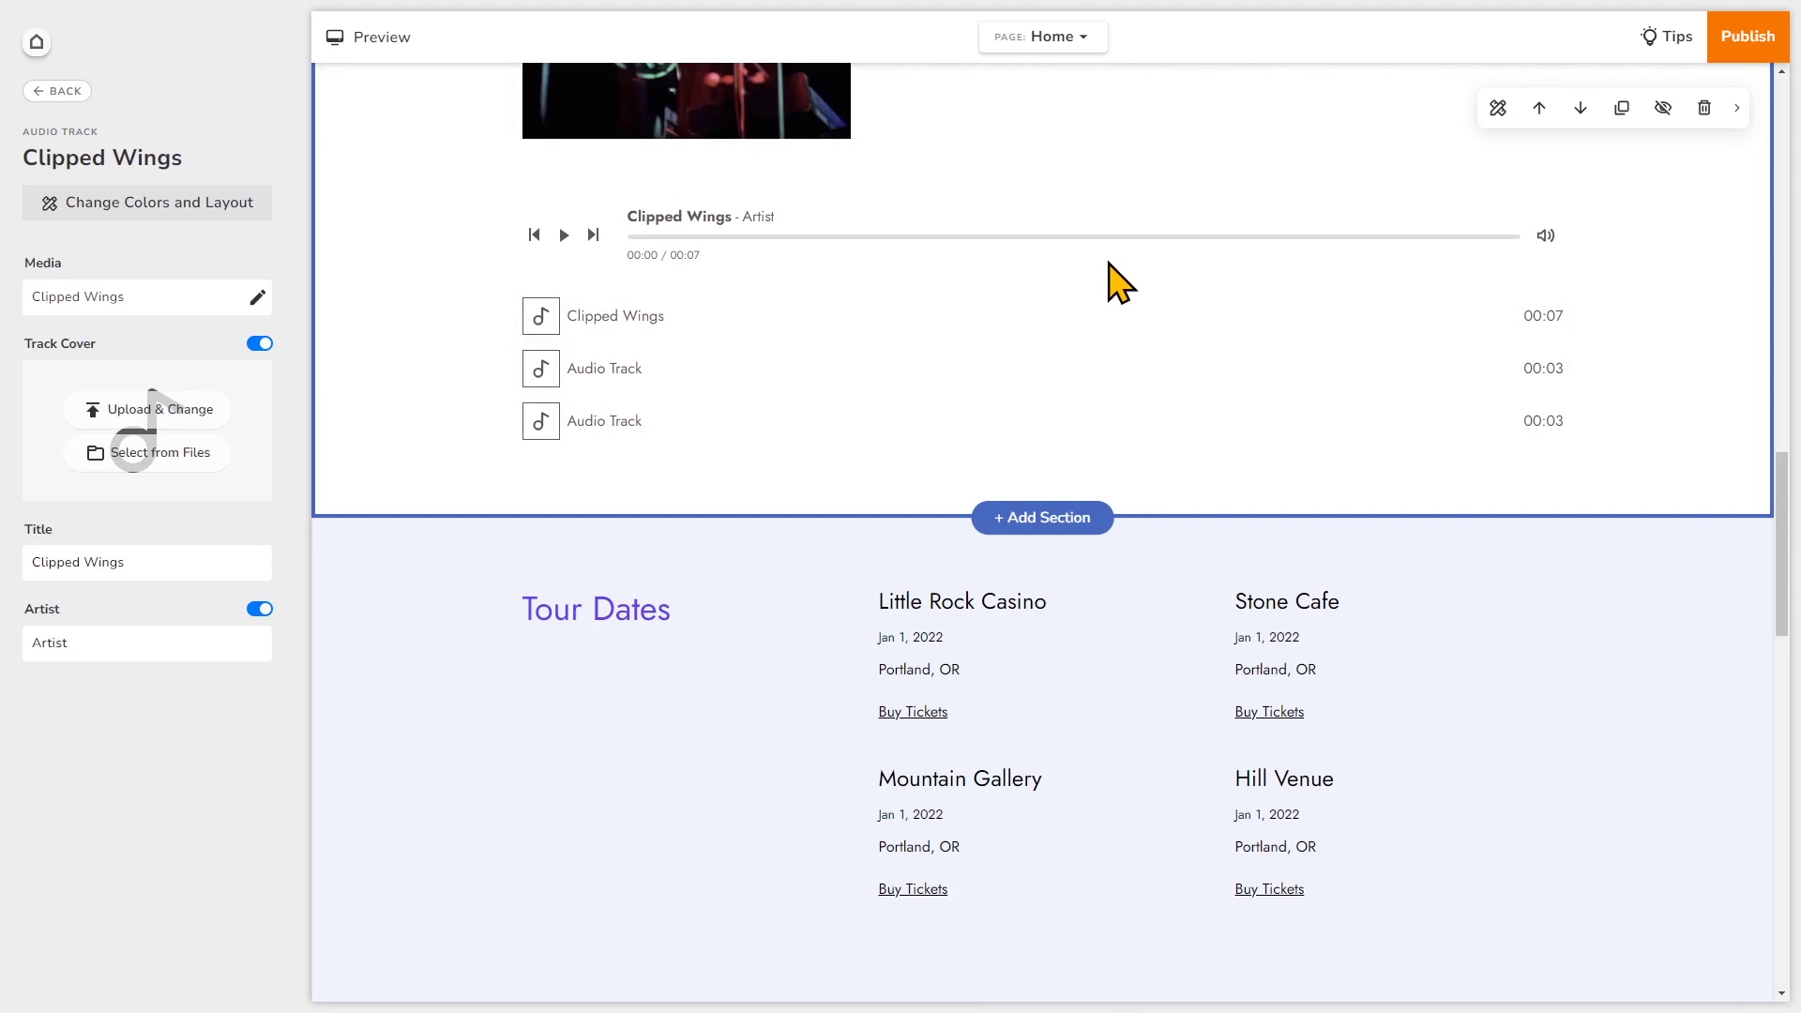
- Change the Clipped Wings track's Artist credit from 'Artist' to the band's artist name
{"action": "left_click", "coordinate": [202, 548]}
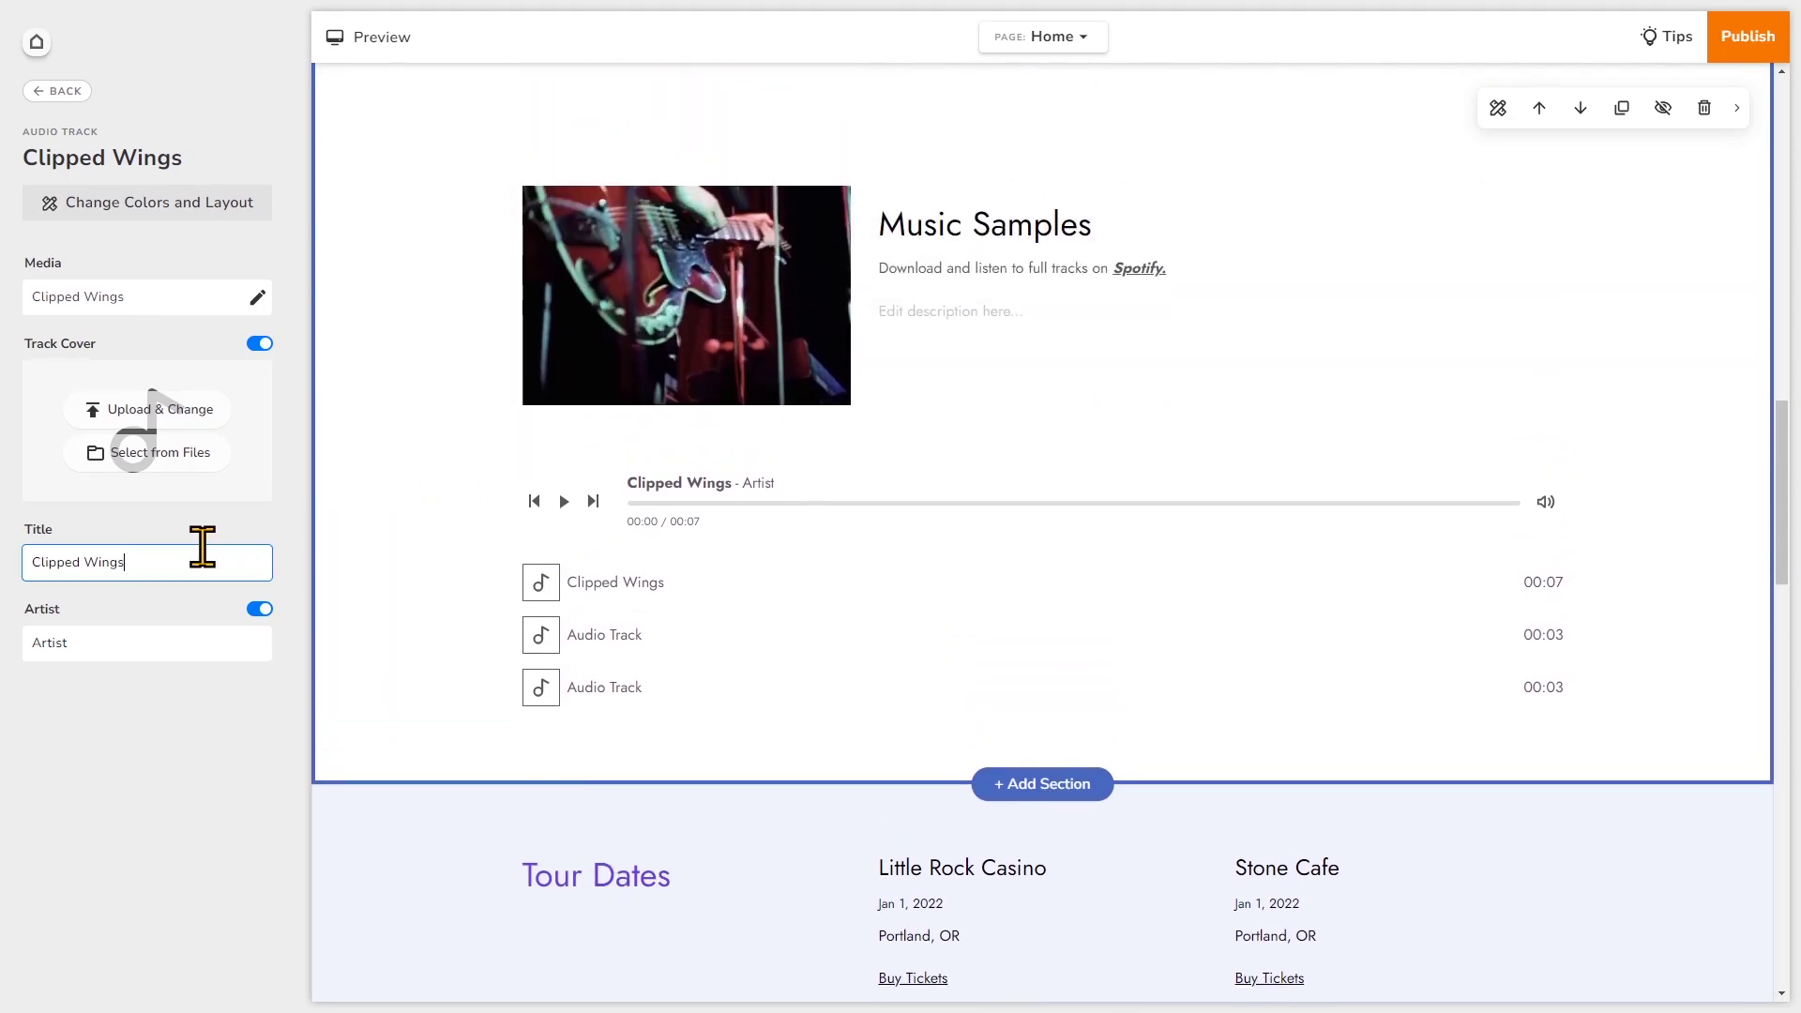
{"action": "left_click", "coordinate": [155, 630]}
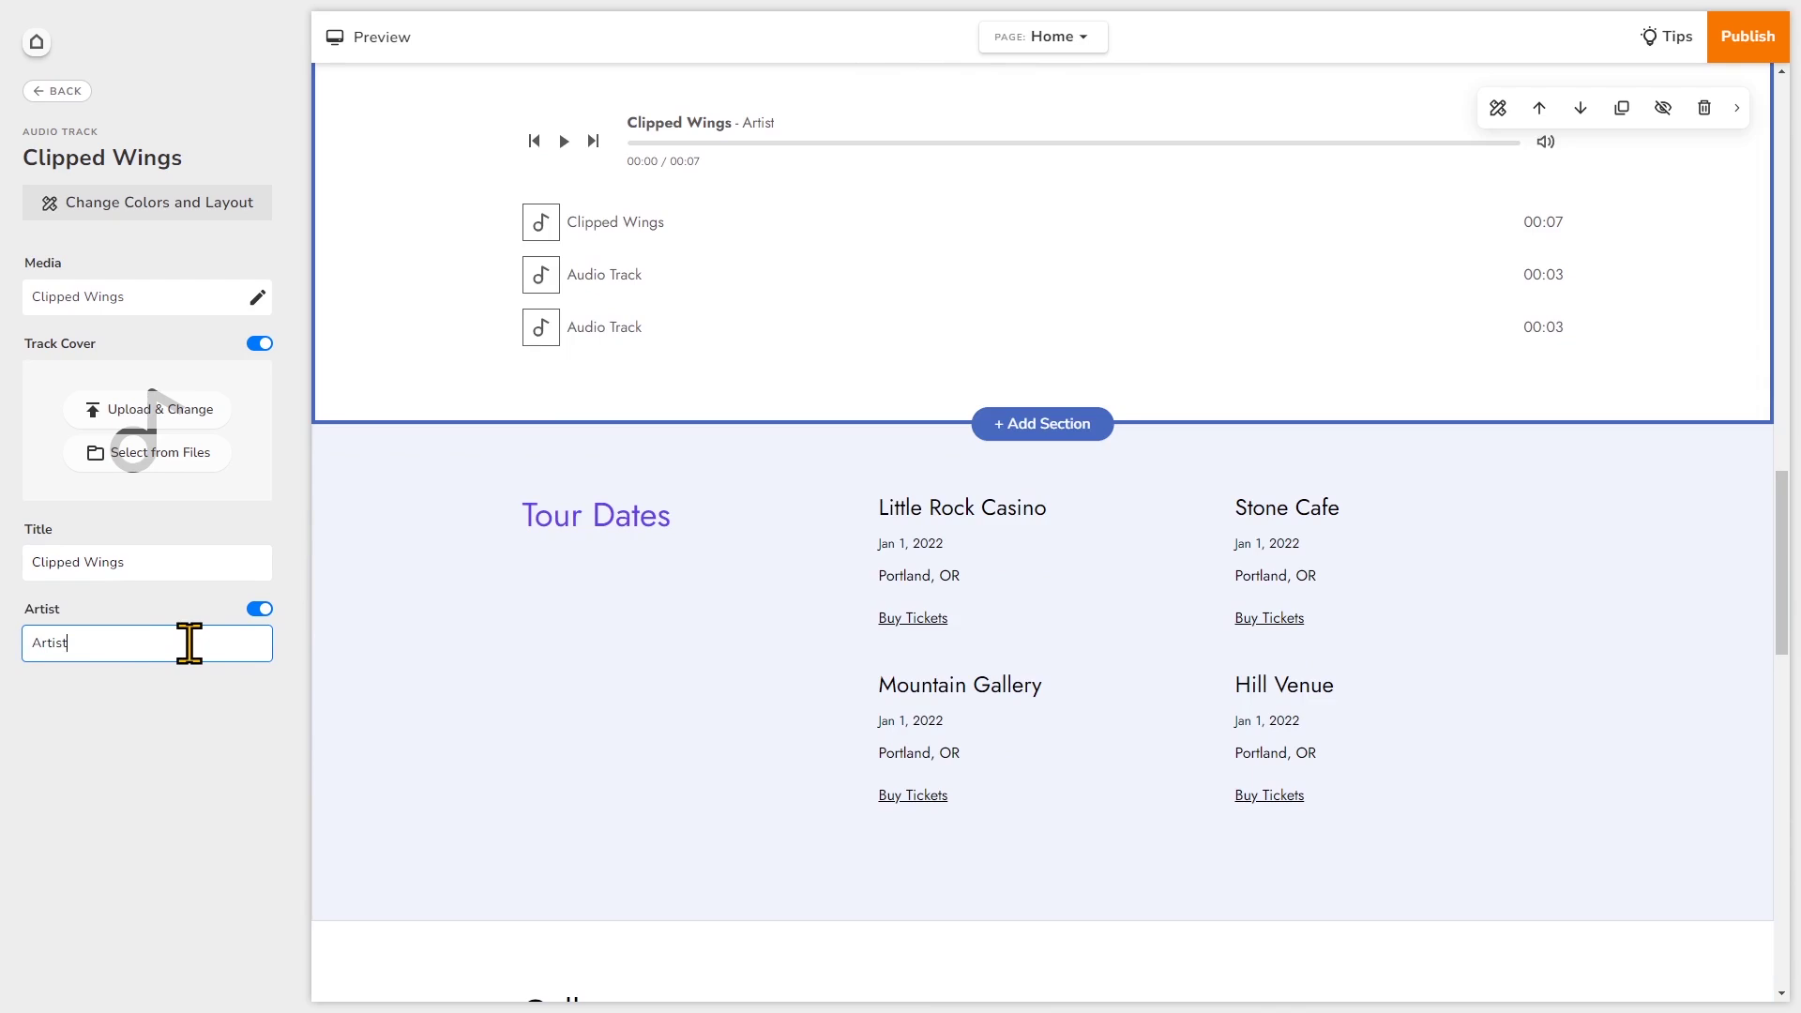
{"action": "key", "text": "BackSpace"}
{"action": "key", "text": "BackSpace"}
{"action": "key", "text": "BackSpace"}
{"action": "key", "text": "BackSpace"}
{"action": "key", "text": "BackSpace"}
{"action": "key", "text": "BackSpace"}
{"action": "type", "text": "Levi Voss"}
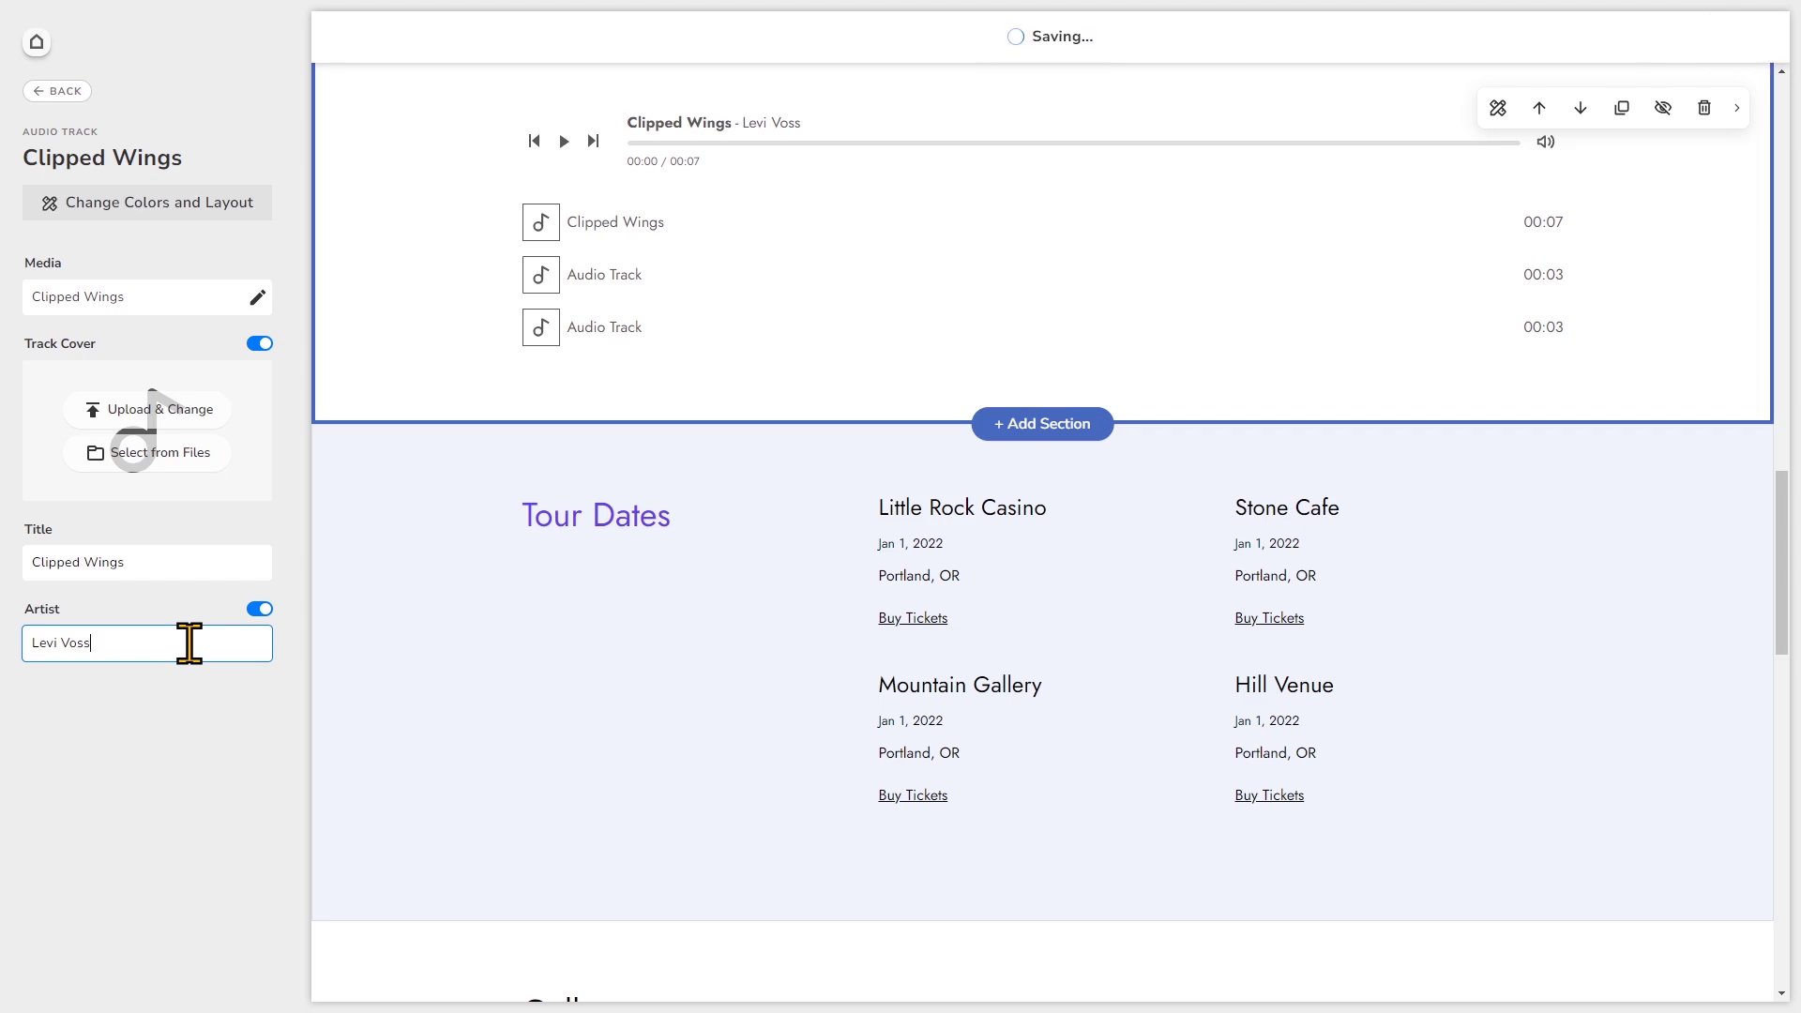
{"action": "scroll", "coordinate": [515, 563], "scroll_direction": "up", "scroll_amount": 2}
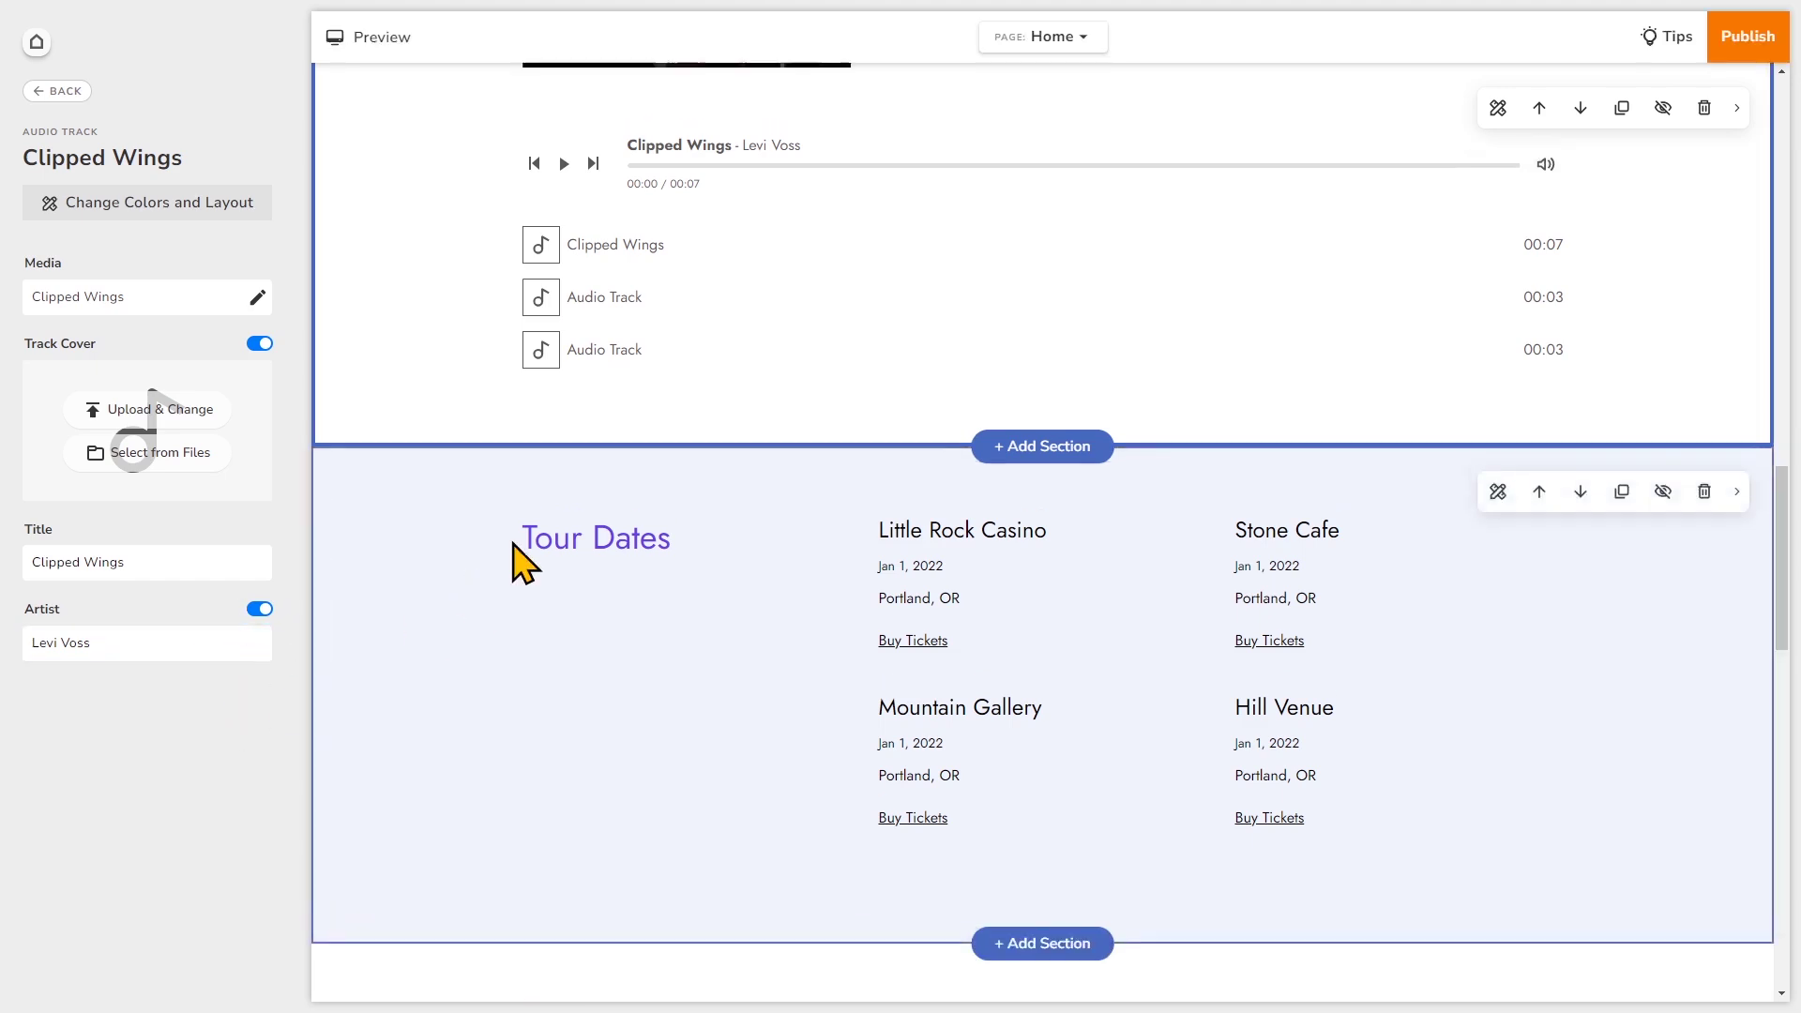
{"action": "scroll", "coordinate": [410, 500], "scroll_direction": "up", "scroll_amount": 2}
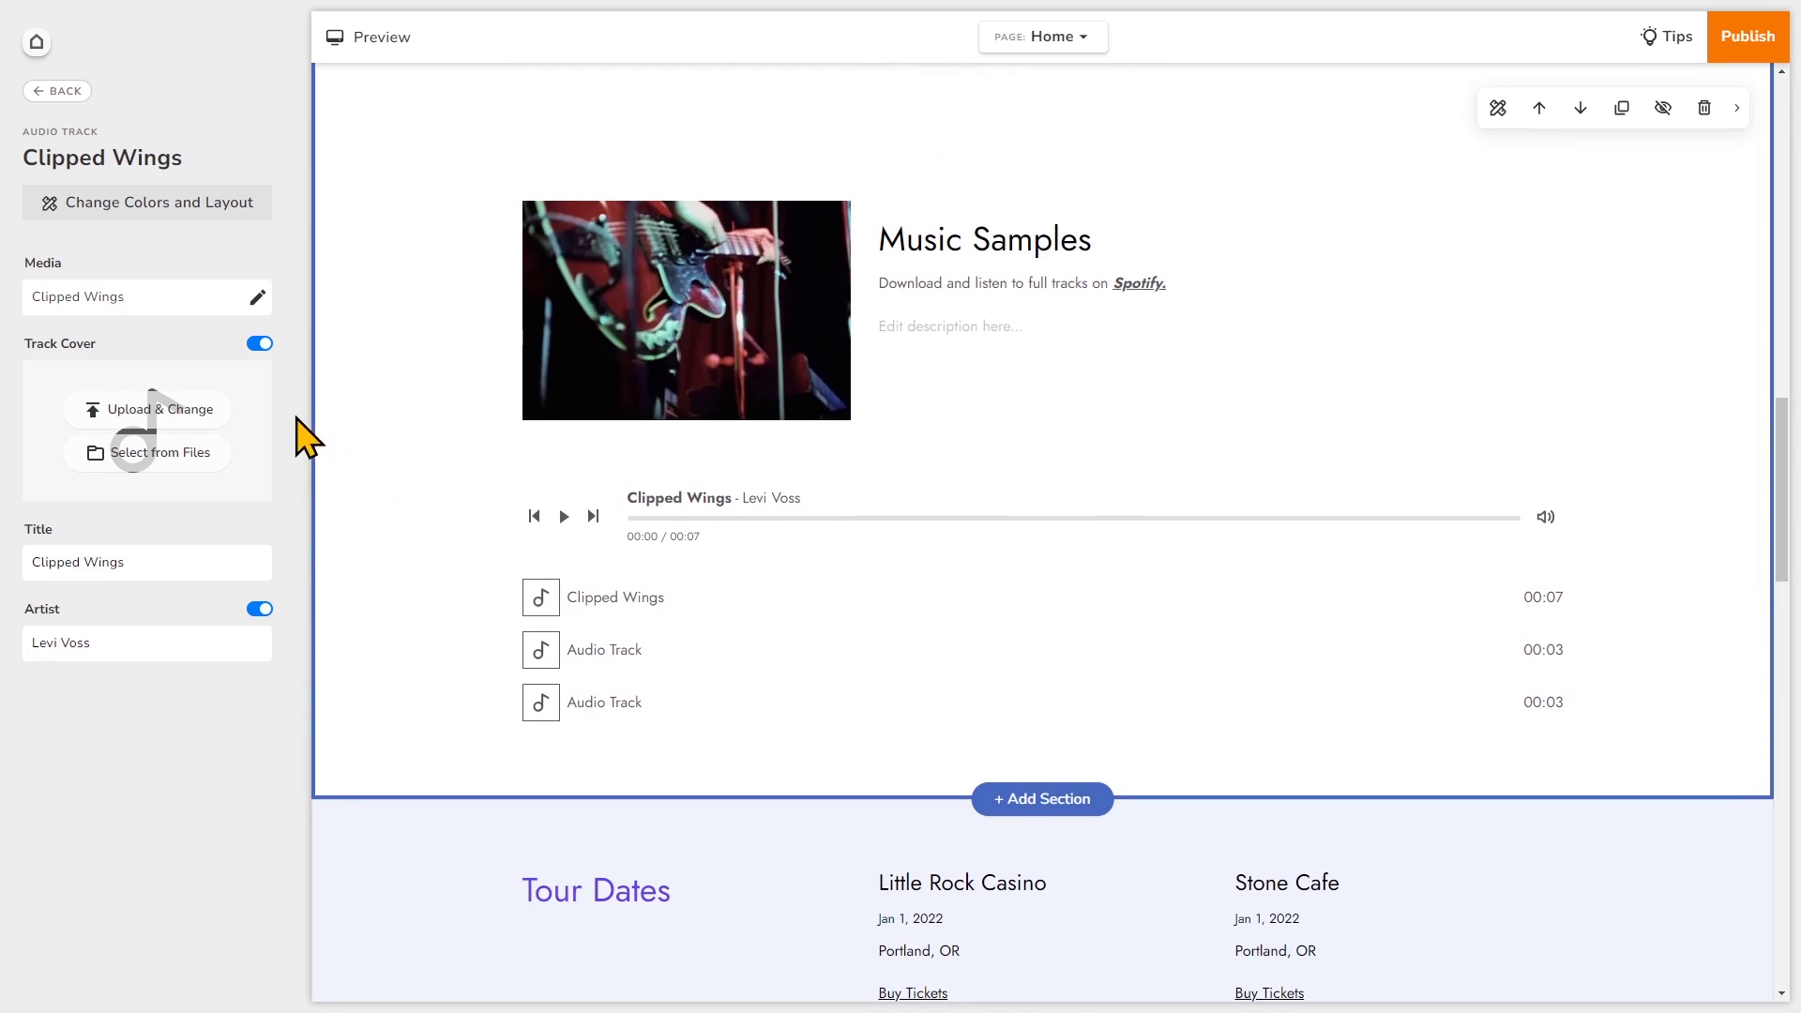
- Set the Entertainment stock harp-and-violin illustration as the Clipped Wings track cover
{"action": "left_click", "coordinate": [199, 455]}
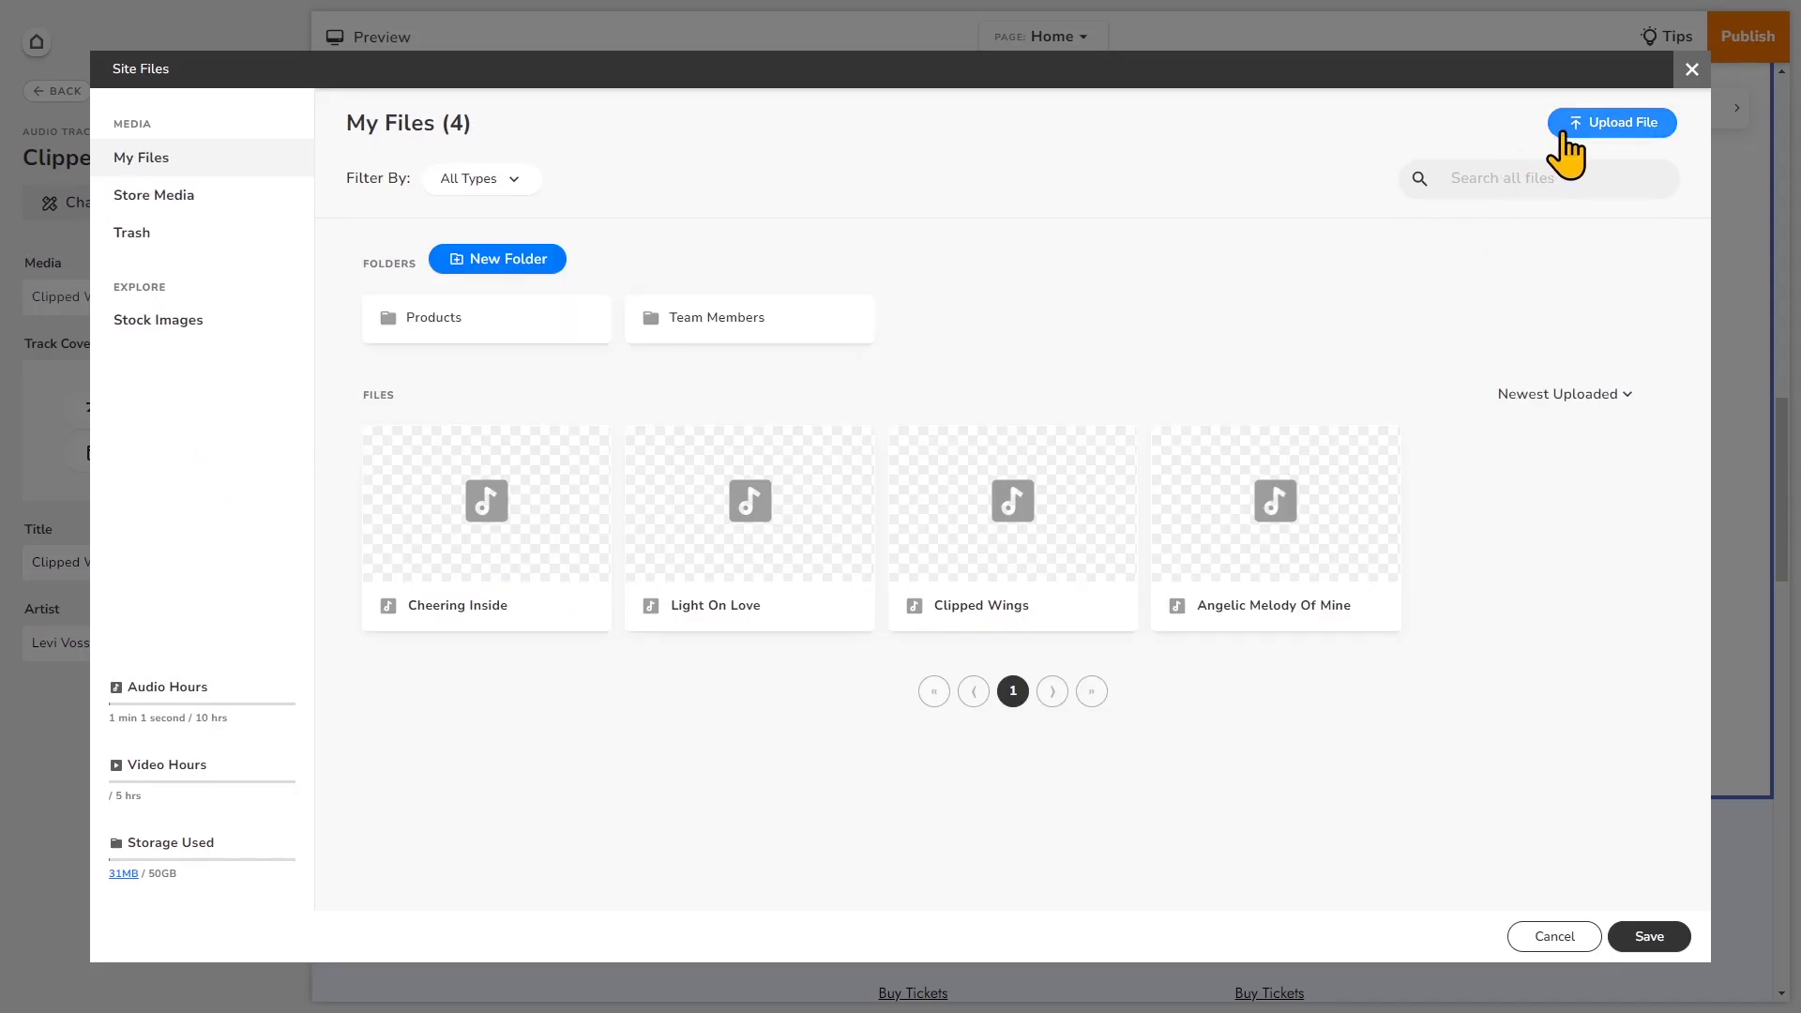
{"action": "left_click", "coordinate": [184, 354]}
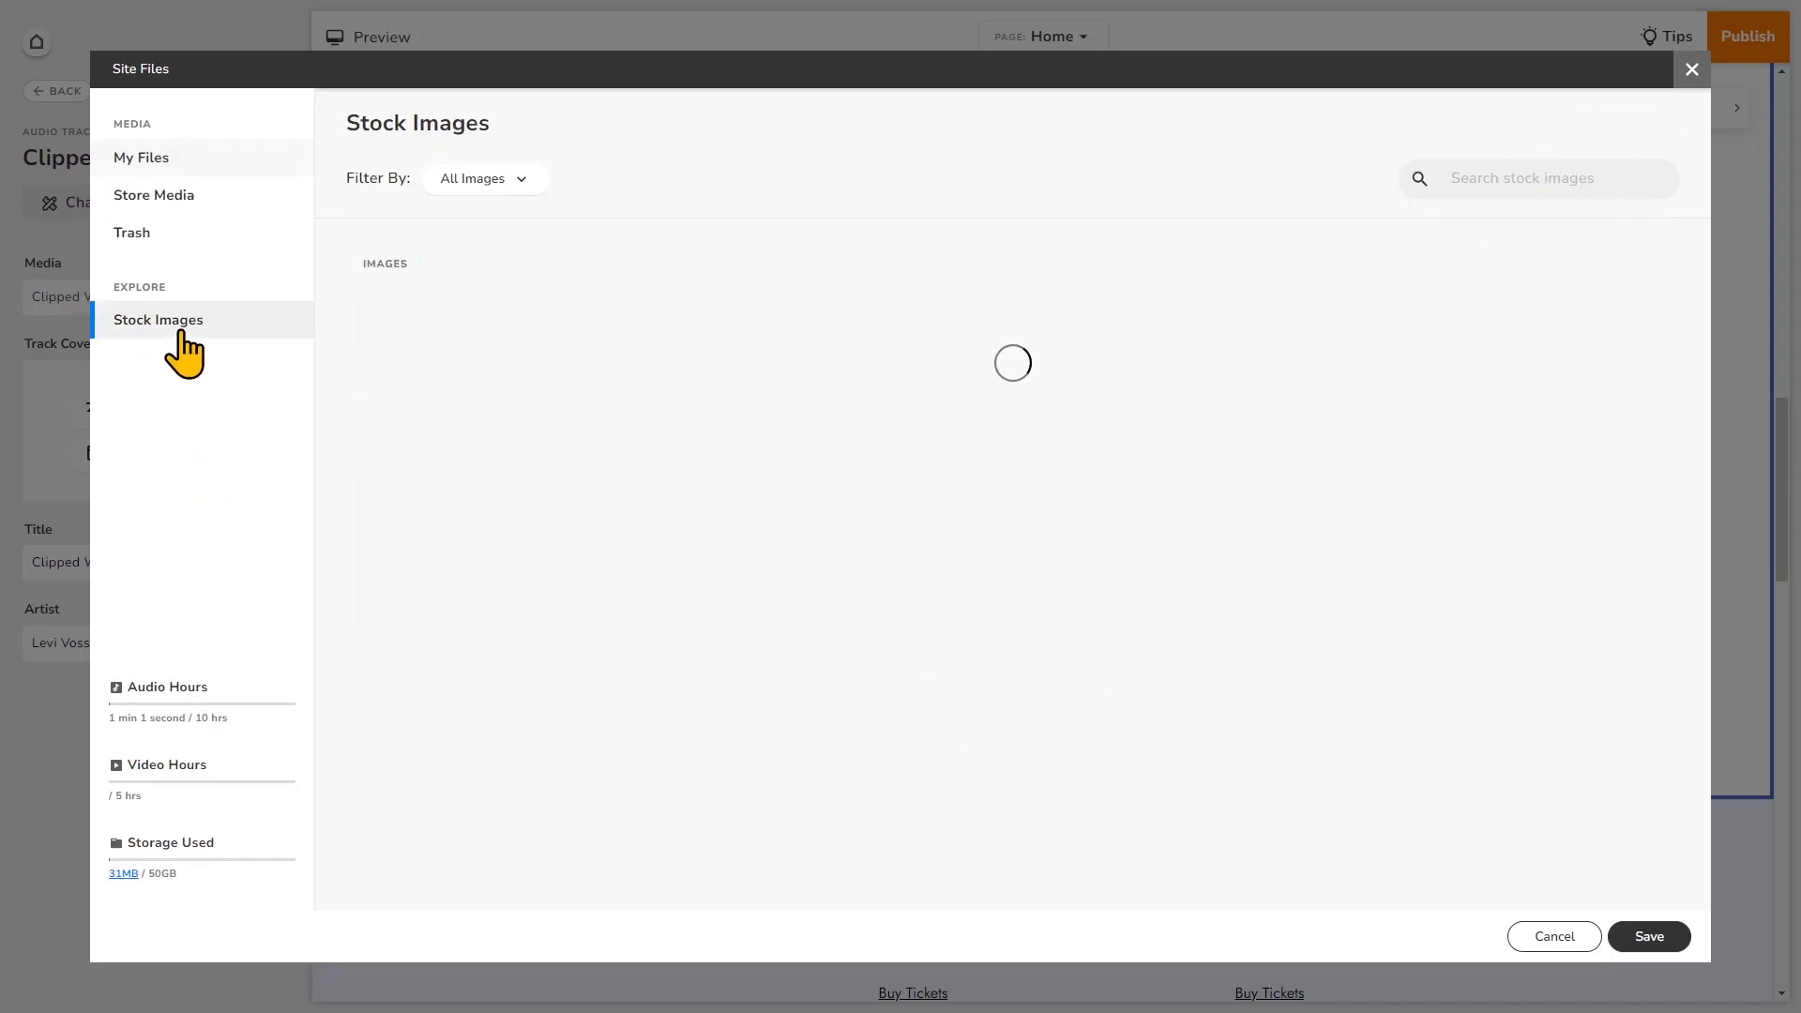
{"action": "left_click", "coordinate": [479, 188]}
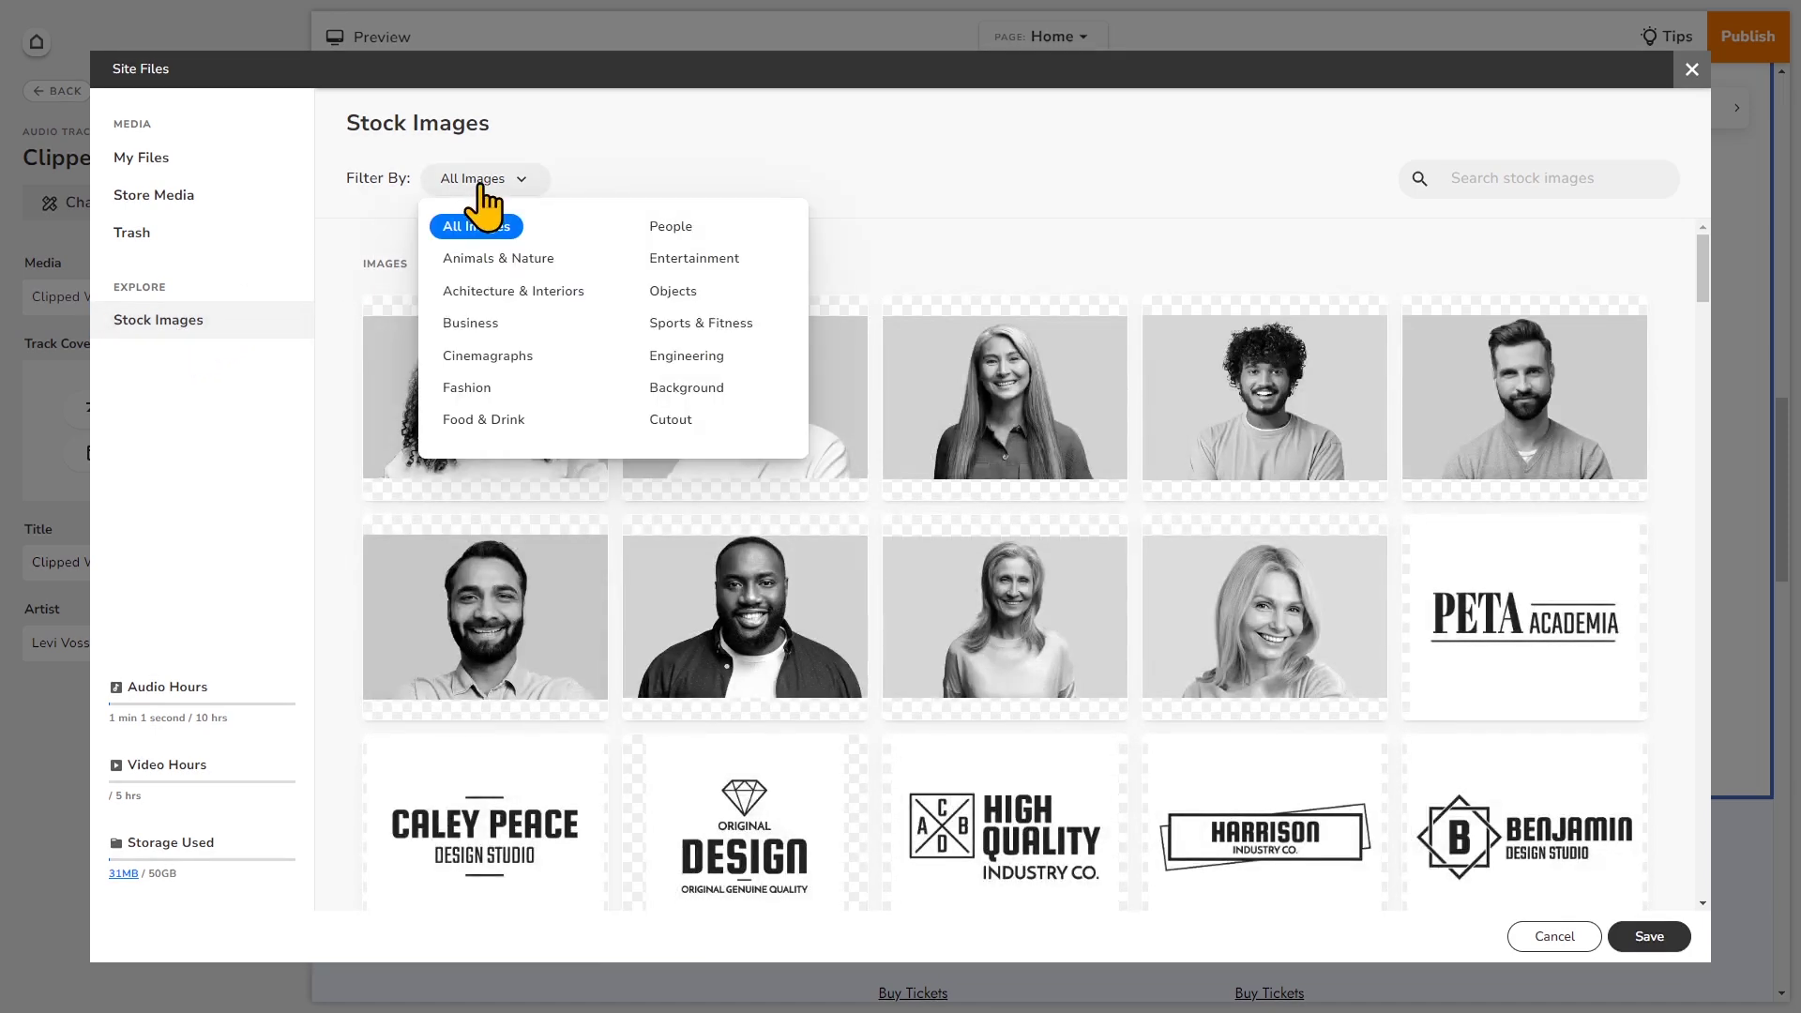
{"action": "left_click", "coordinate": [673, 293]}
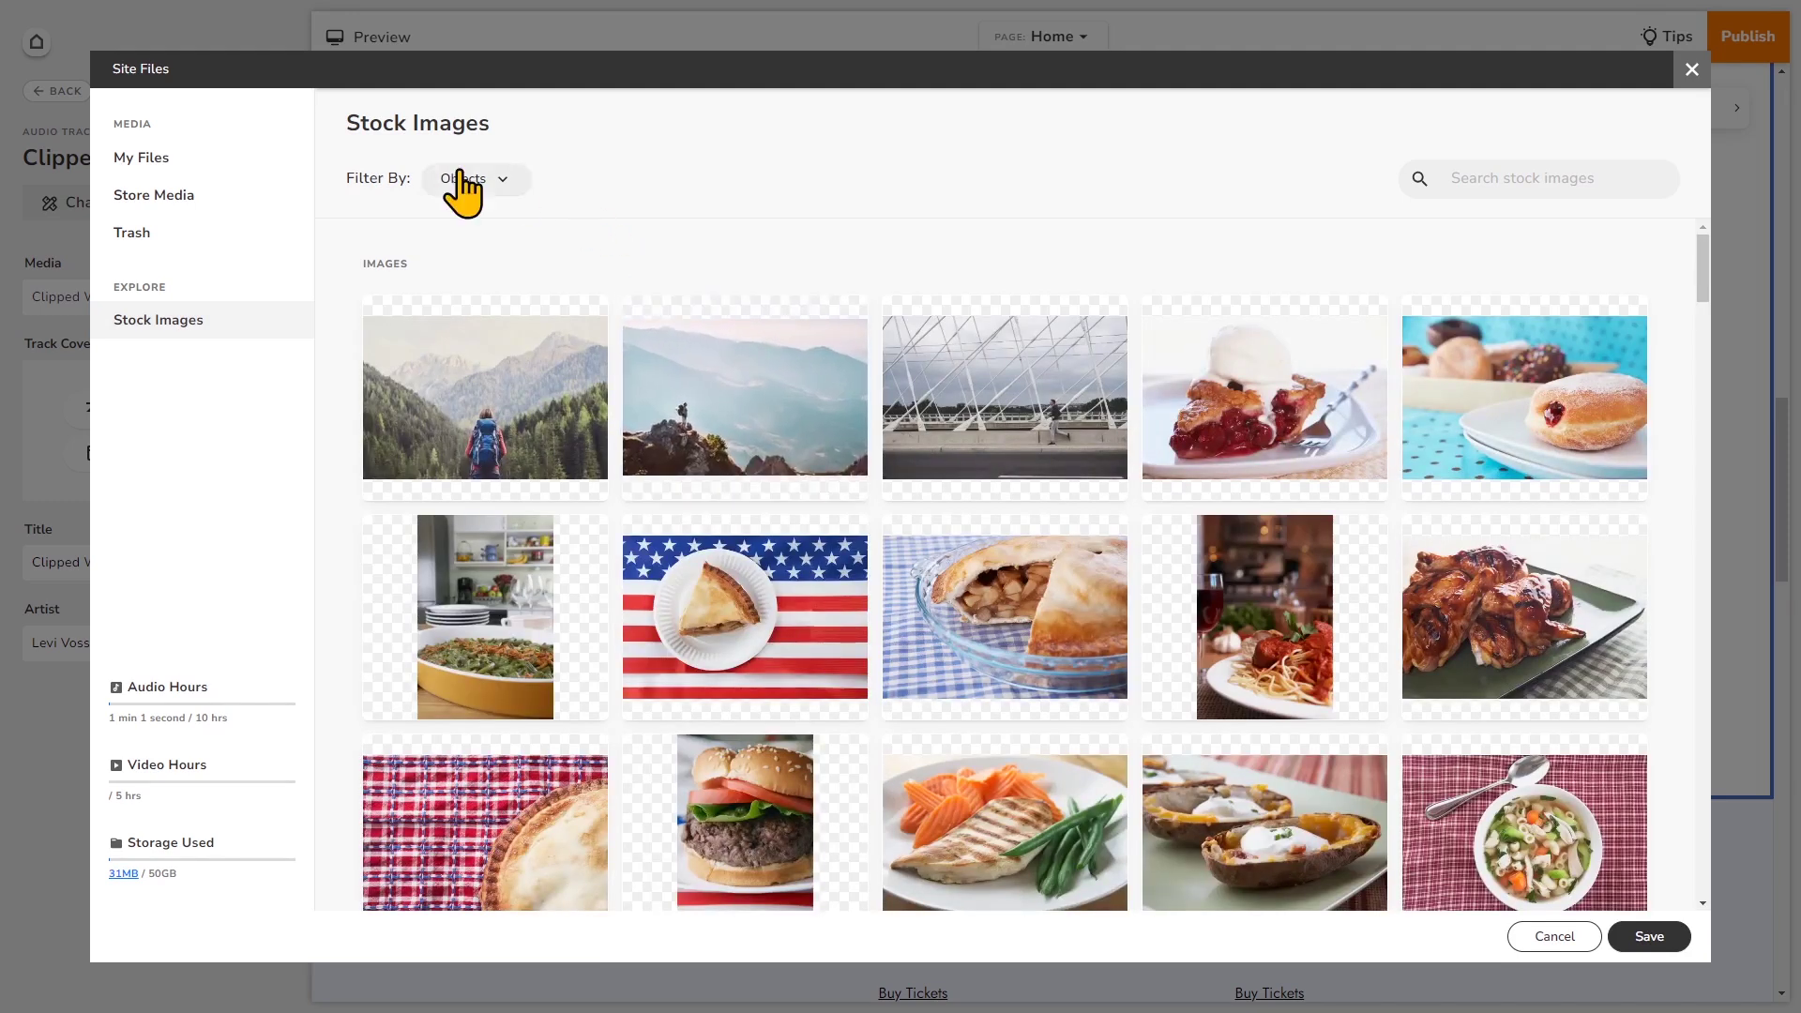
{"action": "left_click", "coordinate": [464, 180]}
{"action": "left_click", "coordinate": [716, 263]}
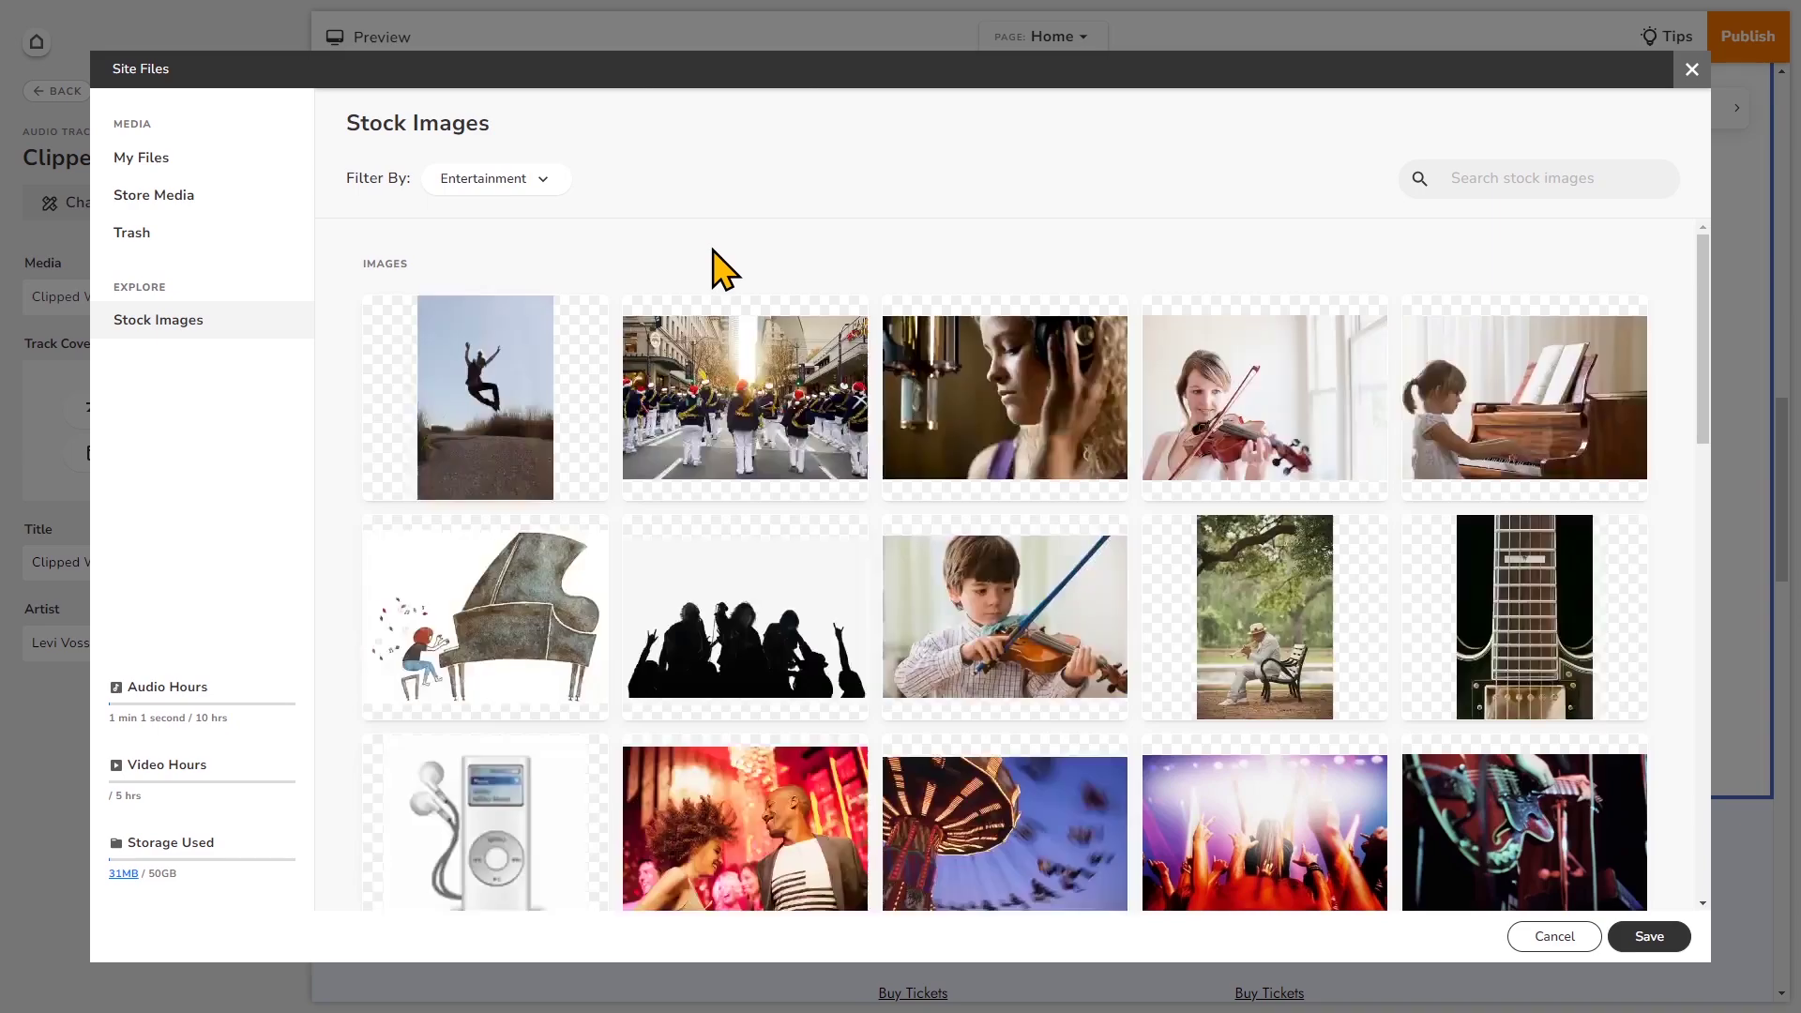
{"action": "scroll", "coordinate": [915, 413], "scroll_direction": "down", "scroll_amount": 5}
{"action": "scroll", "coordinate": [918, 425], "scroll_direction": "down", "scroll_amount": 4}
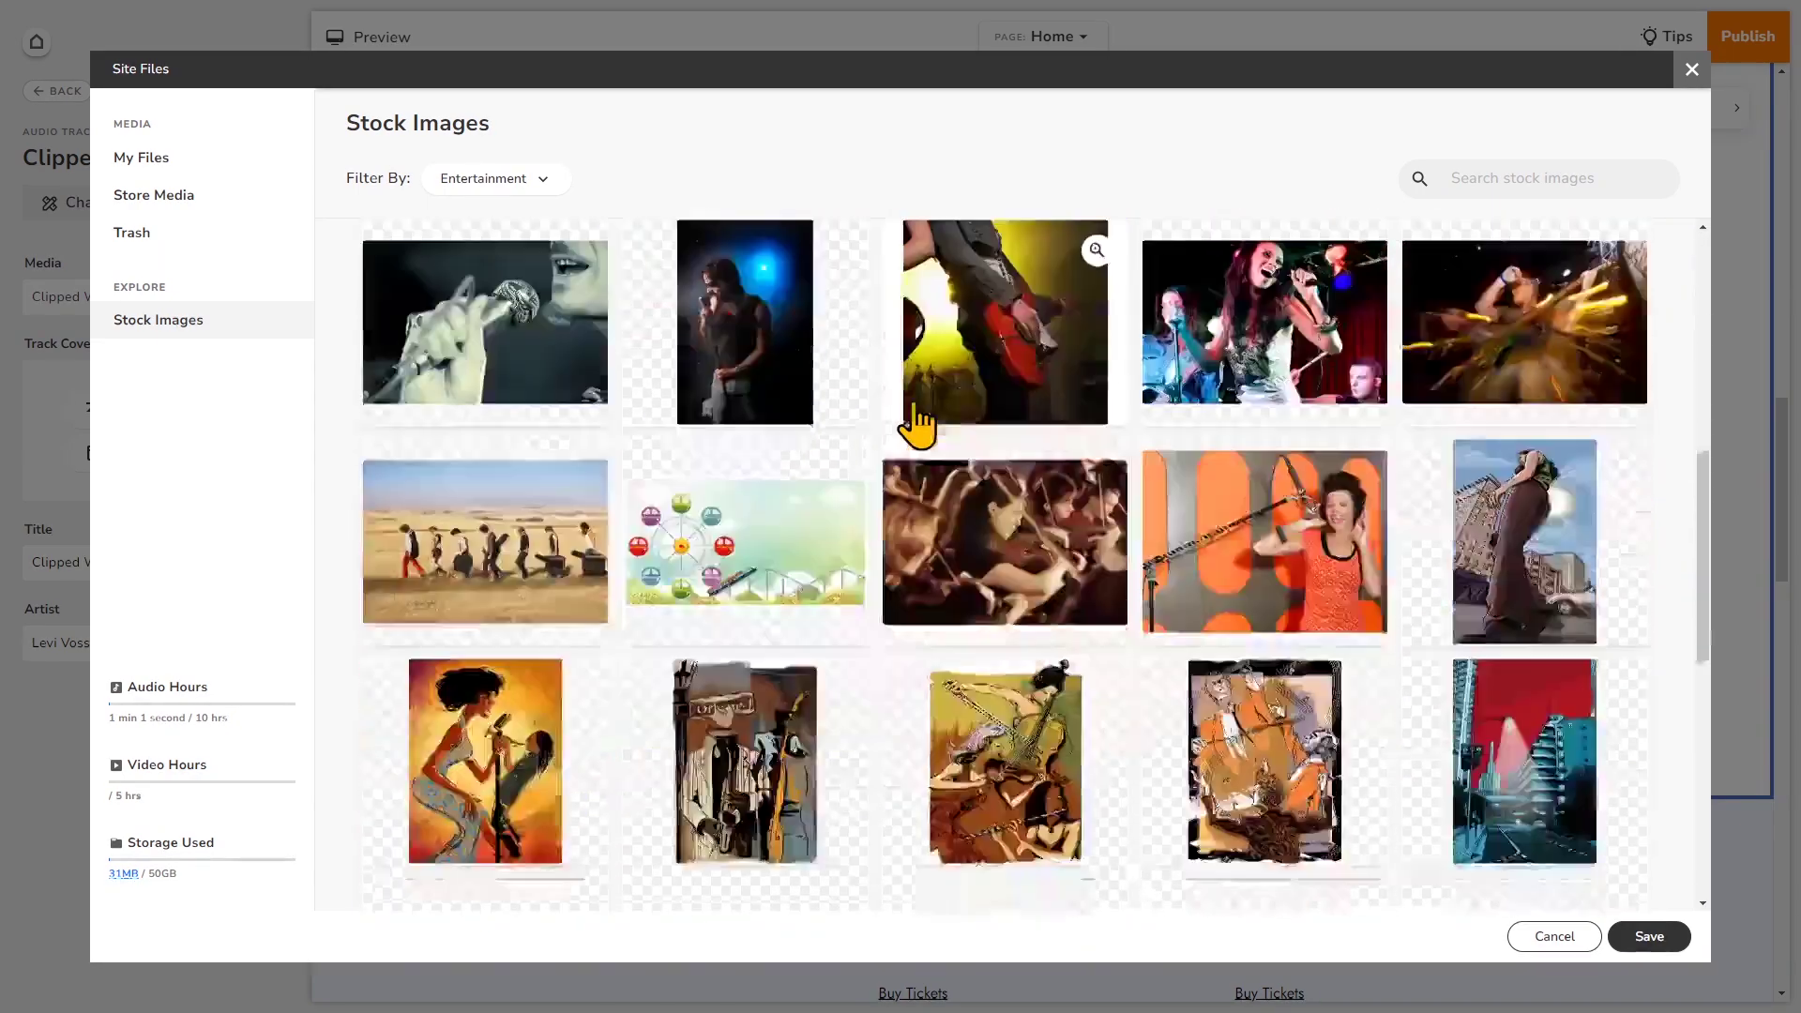
{"action": "scroll", "coordinate": [915, 424], "scroll_direction": "down", "scroll_amount": 2}
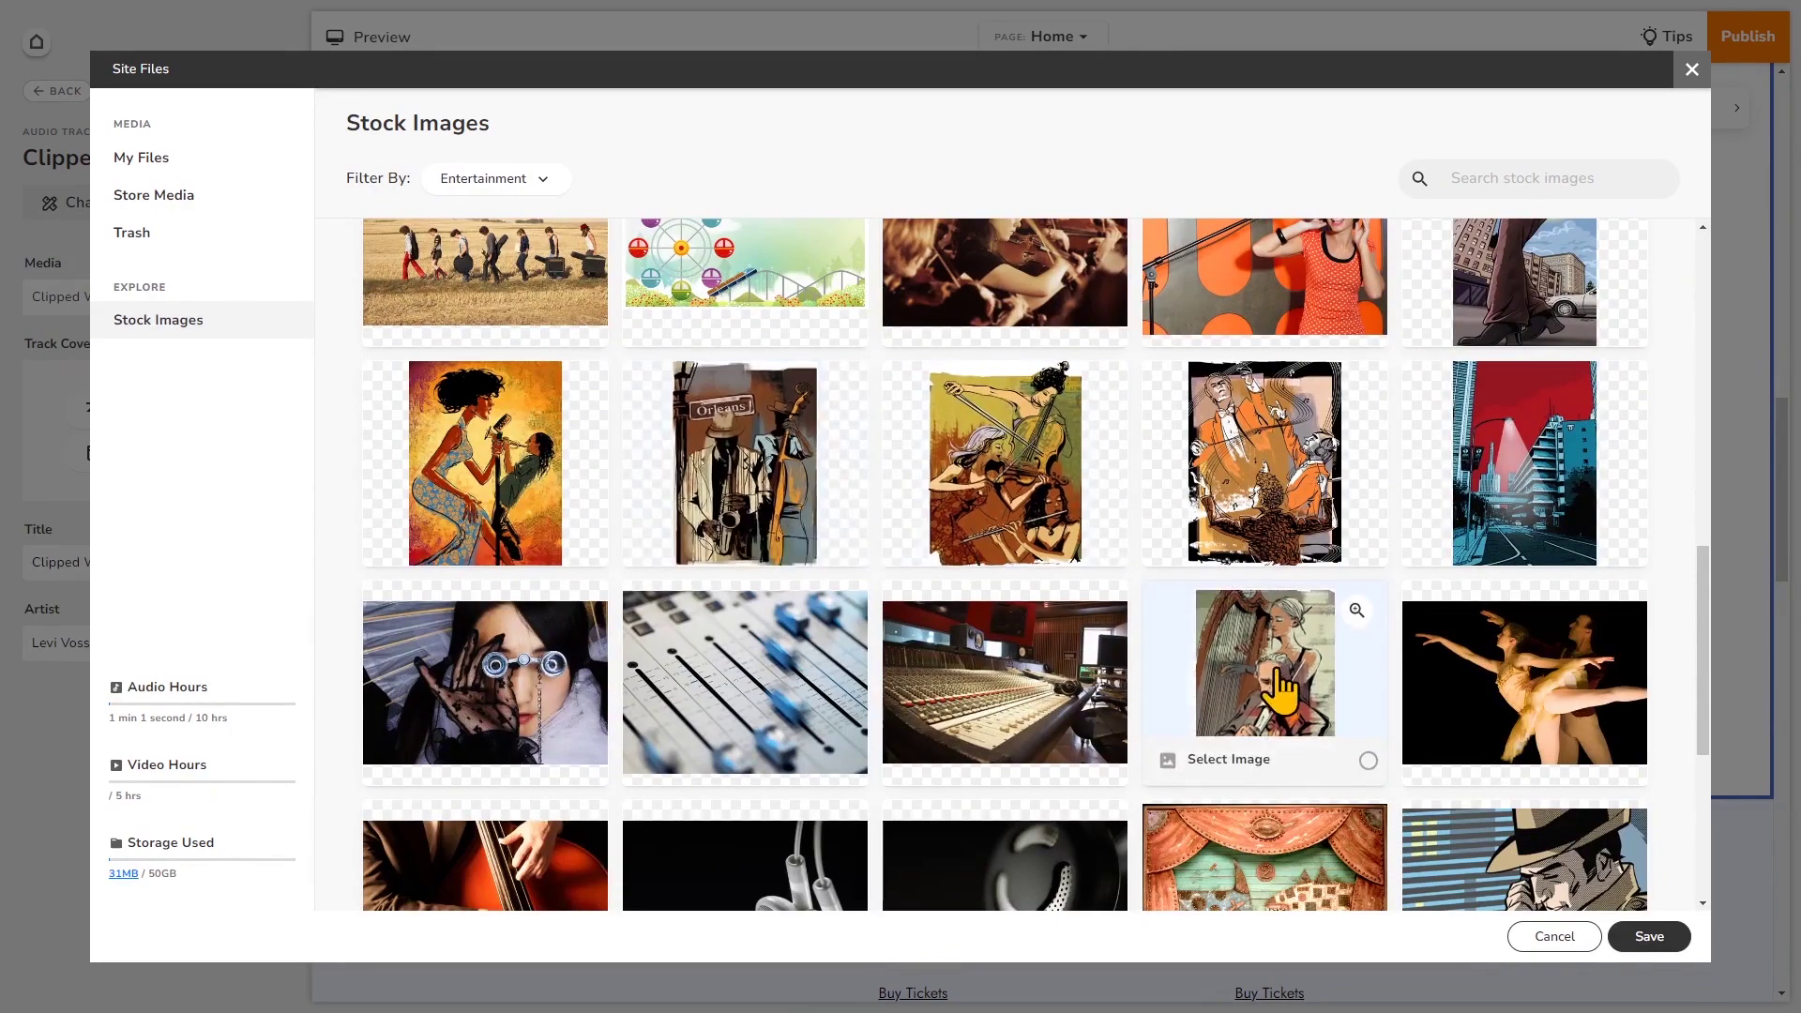
{"action": "left_click", "coordinate": [1276, 683]}
{"action": "left_click", "coordinate": [1671, 936]}
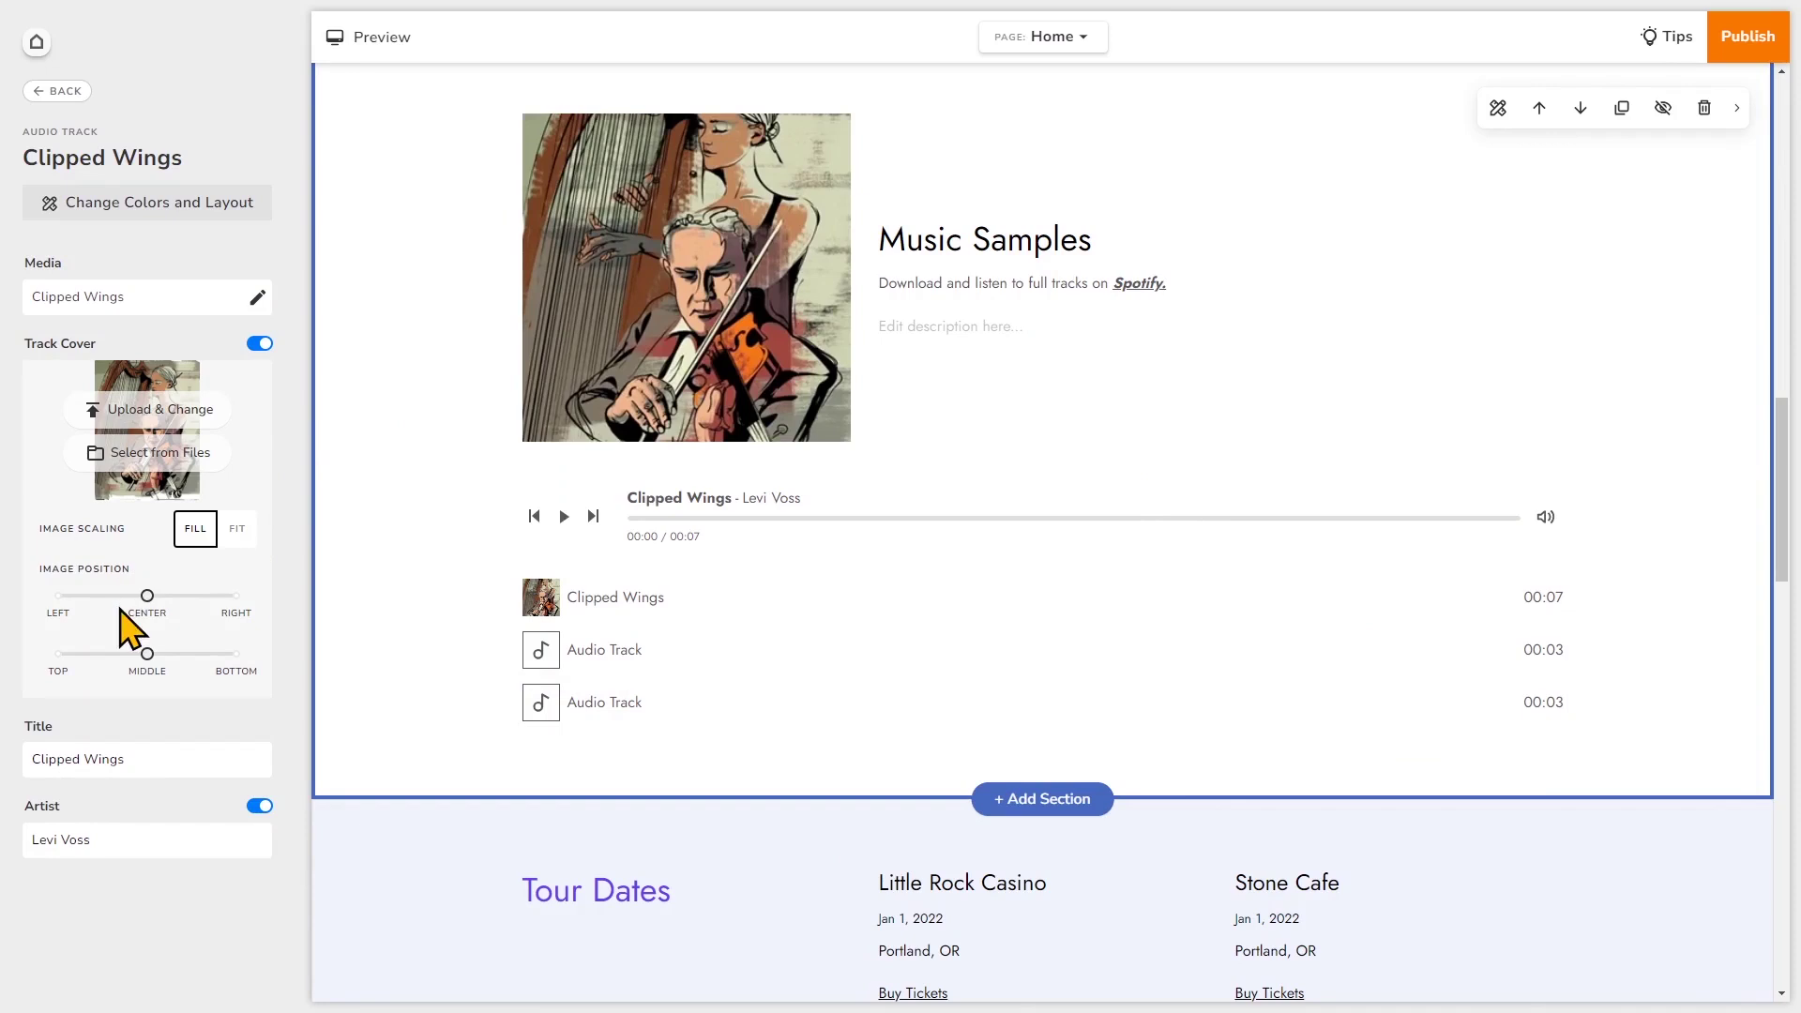
- Keep the cover's Image Scaling at FILL and set its vertical Image Position to TOP
{"action": "left_click", "coordinate": [236, 535]}
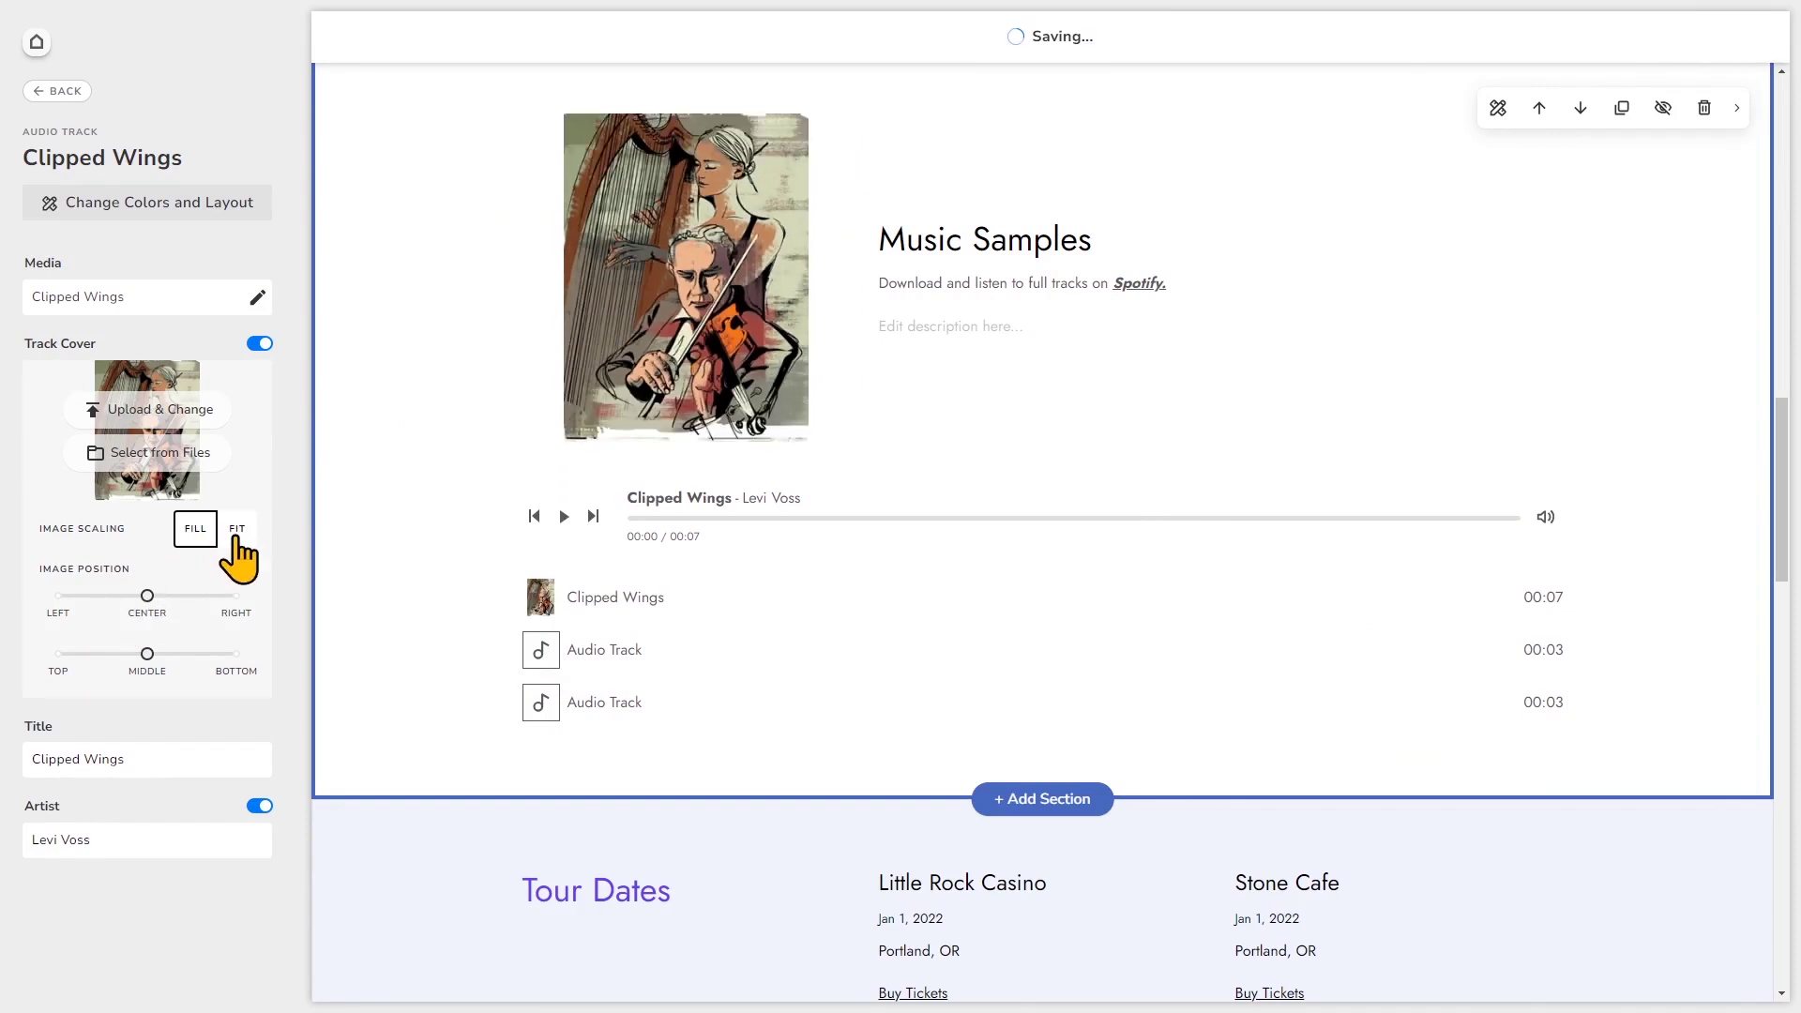
{"action": "left_click", "coordinate": [191, 533]}
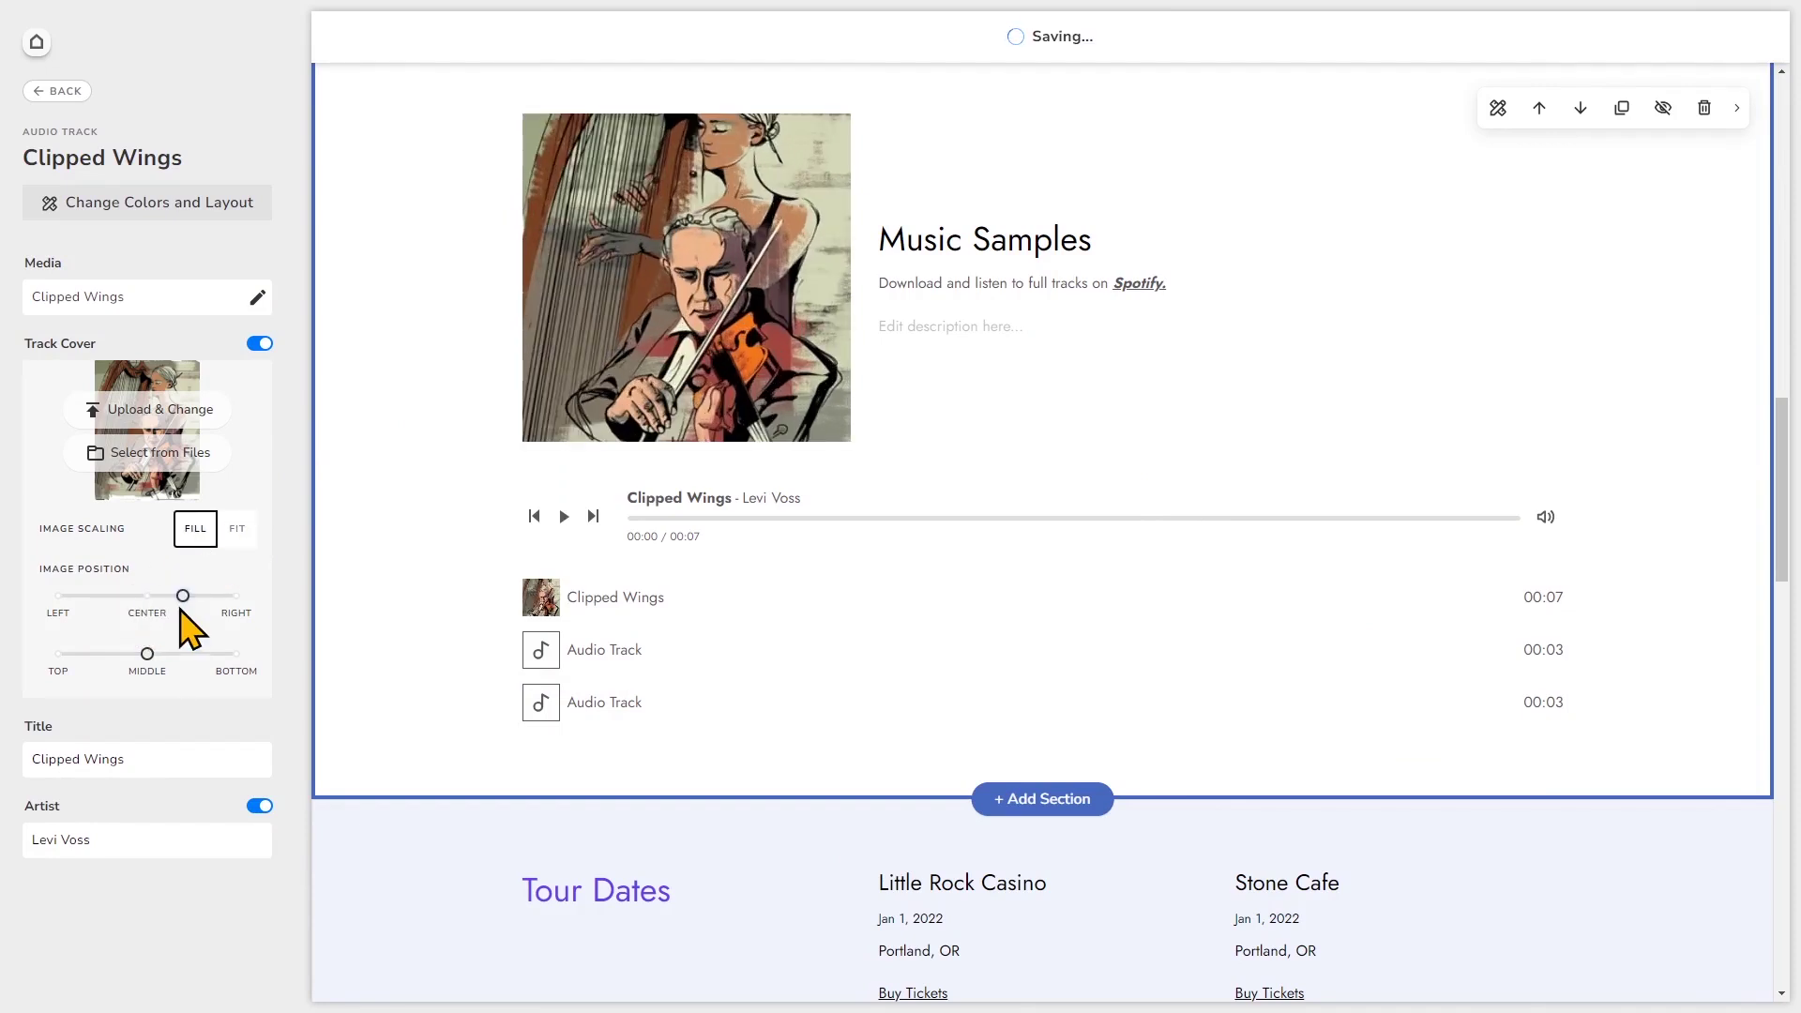
{"action": "left_click_drag", "start_coordinate": [147, 654], "coordinate": [76, 668]}
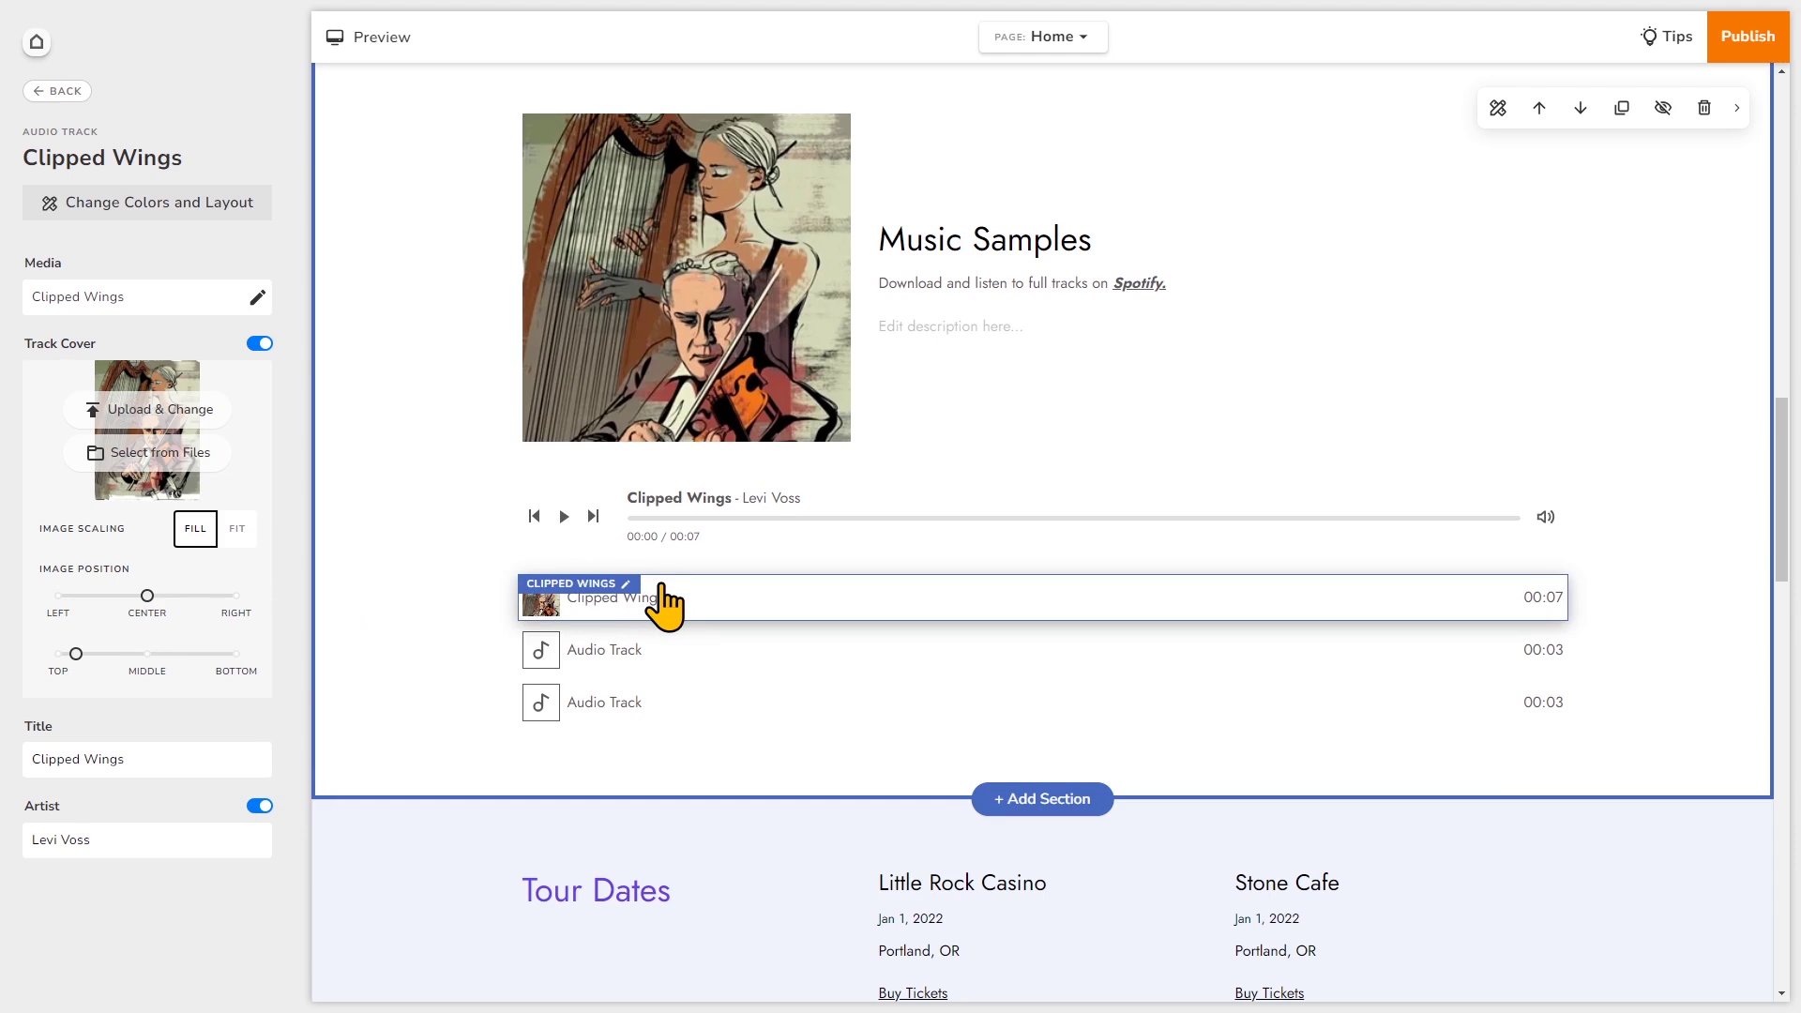
- Delete one placeholder Audio Track from the playlist and add a new Audio Track
{"action": "left_click", "coordinate": [66, 91]}
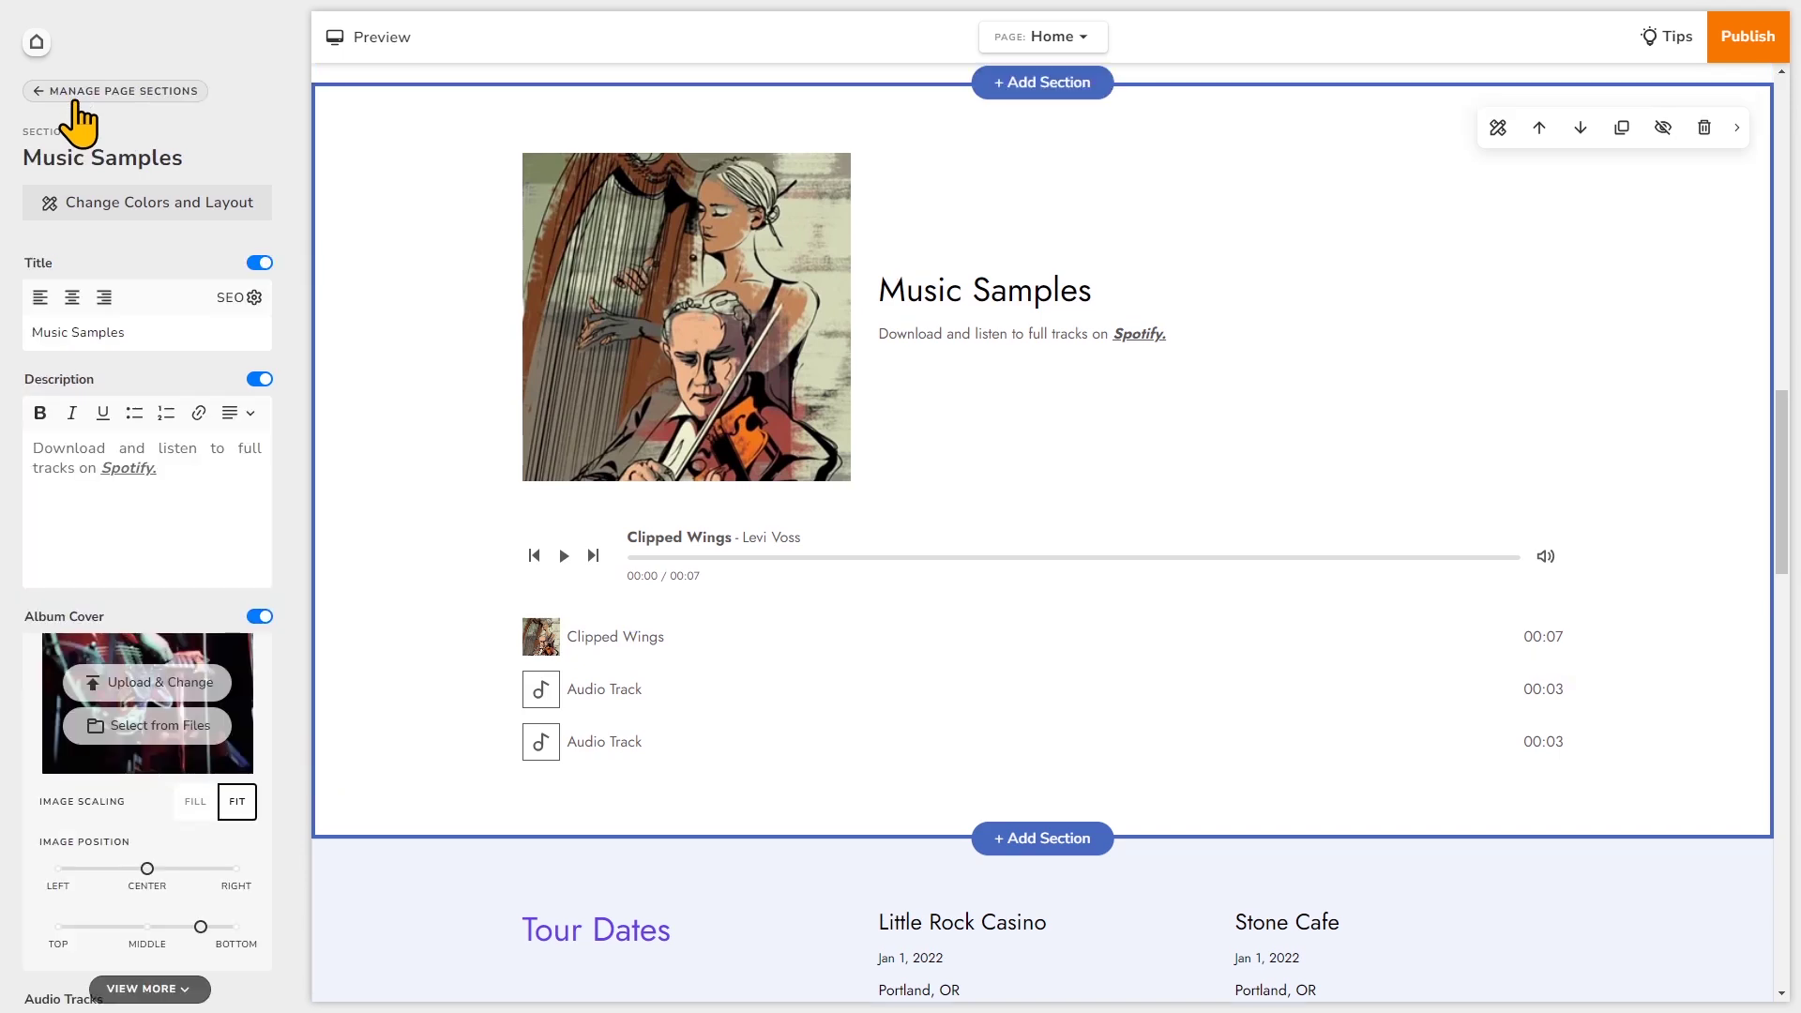
{"action": "scroll", "coordinate": [248, 699], "scroll_direction": "down", "scroll_amount": 3}
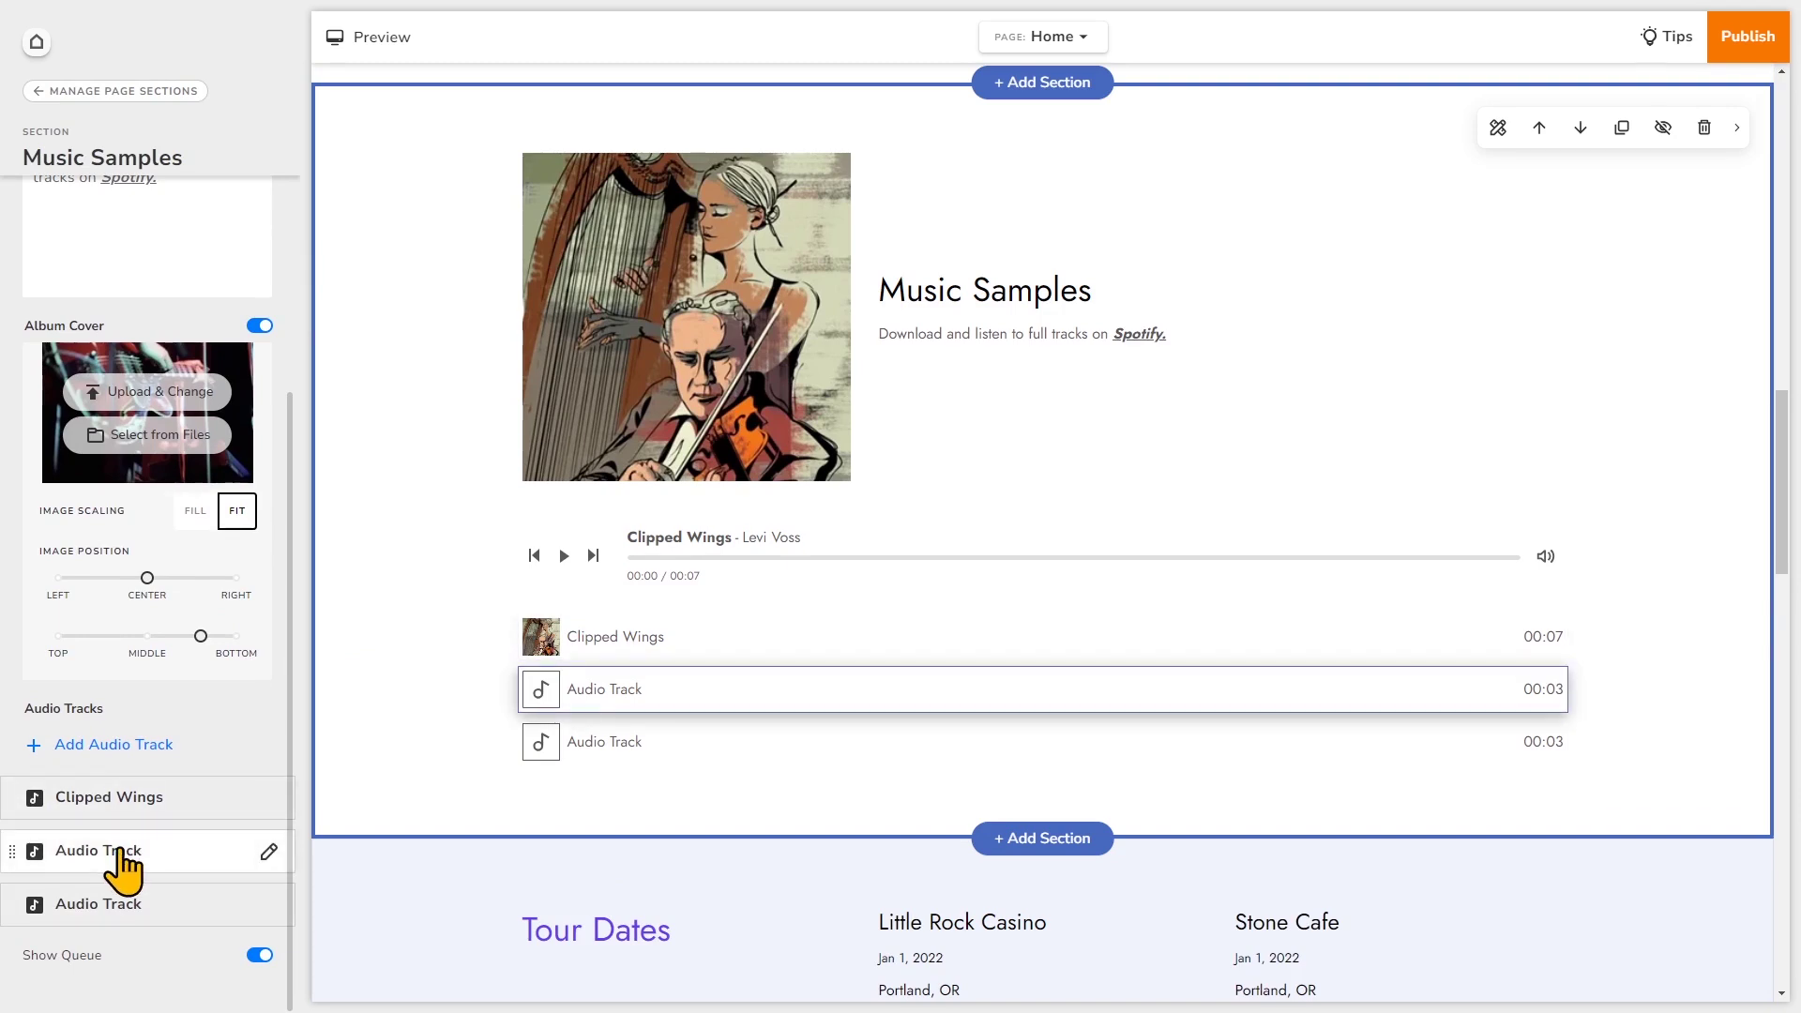
{"action": "left_click", "coordinate": [271, 853]}
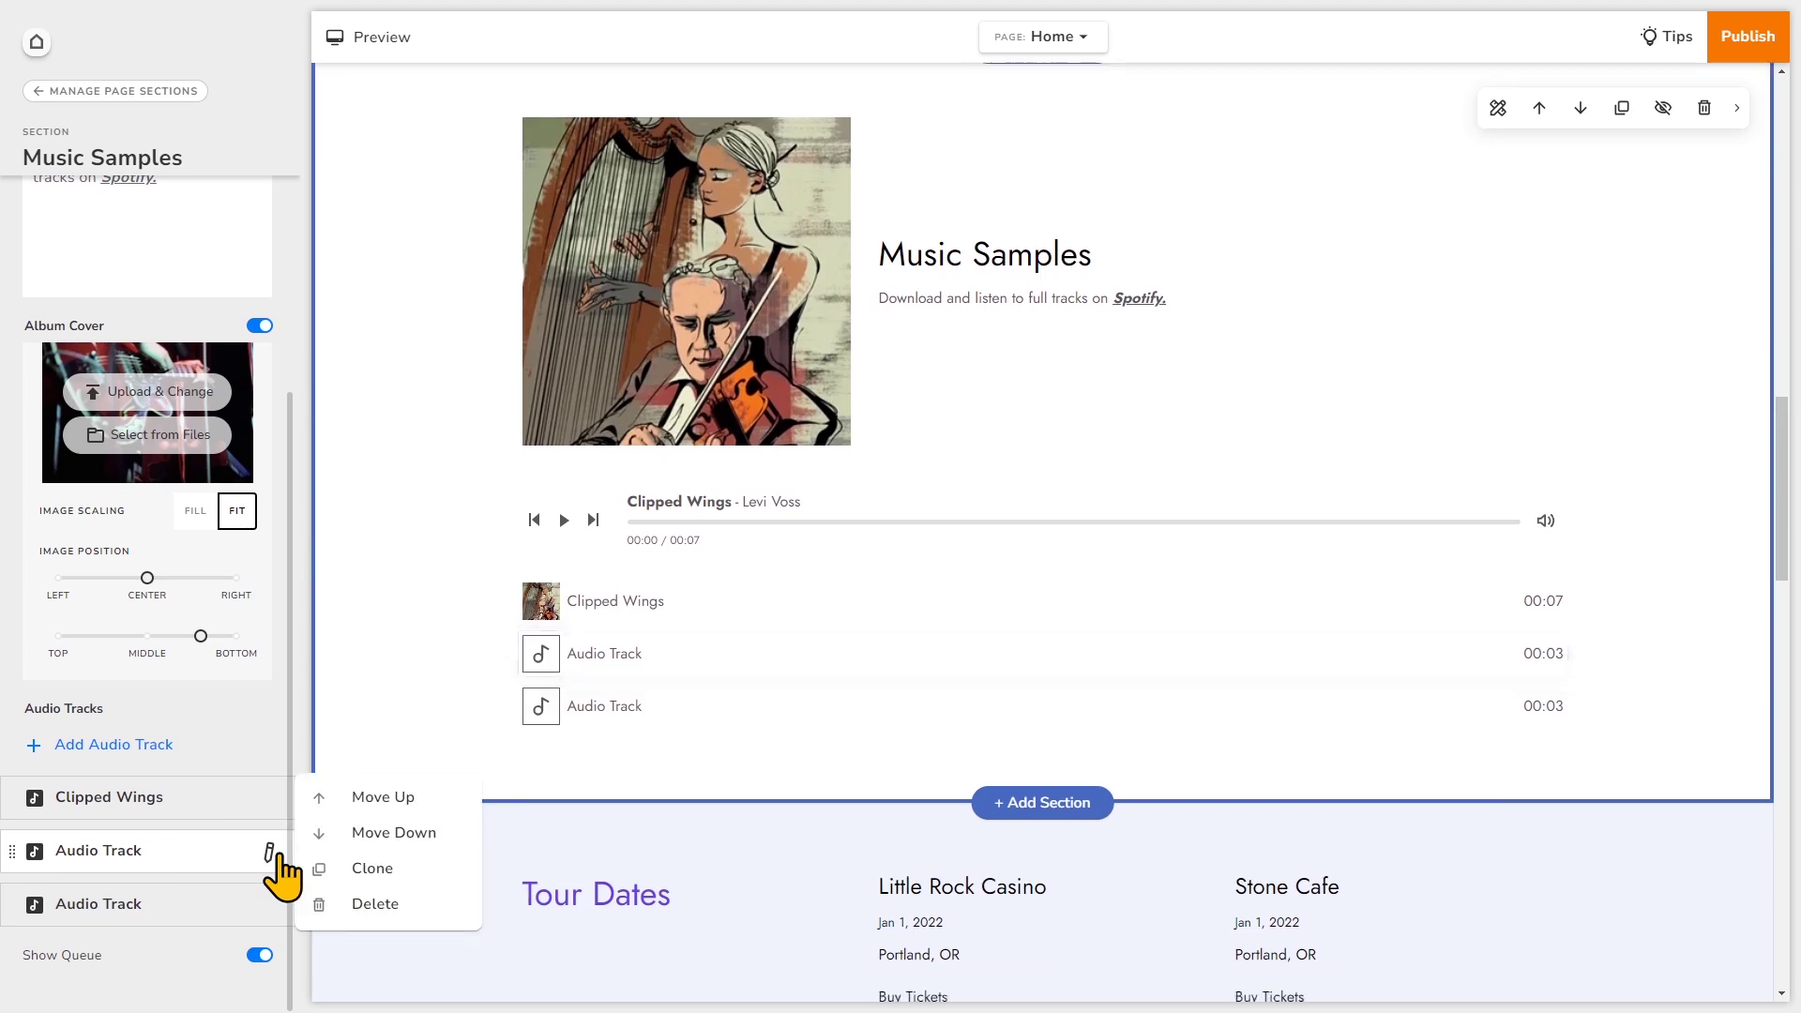
{"action": "left_click", "coordinate": [374, 903]}
{"action": "left_click", "coordinate": [1036, 558]}
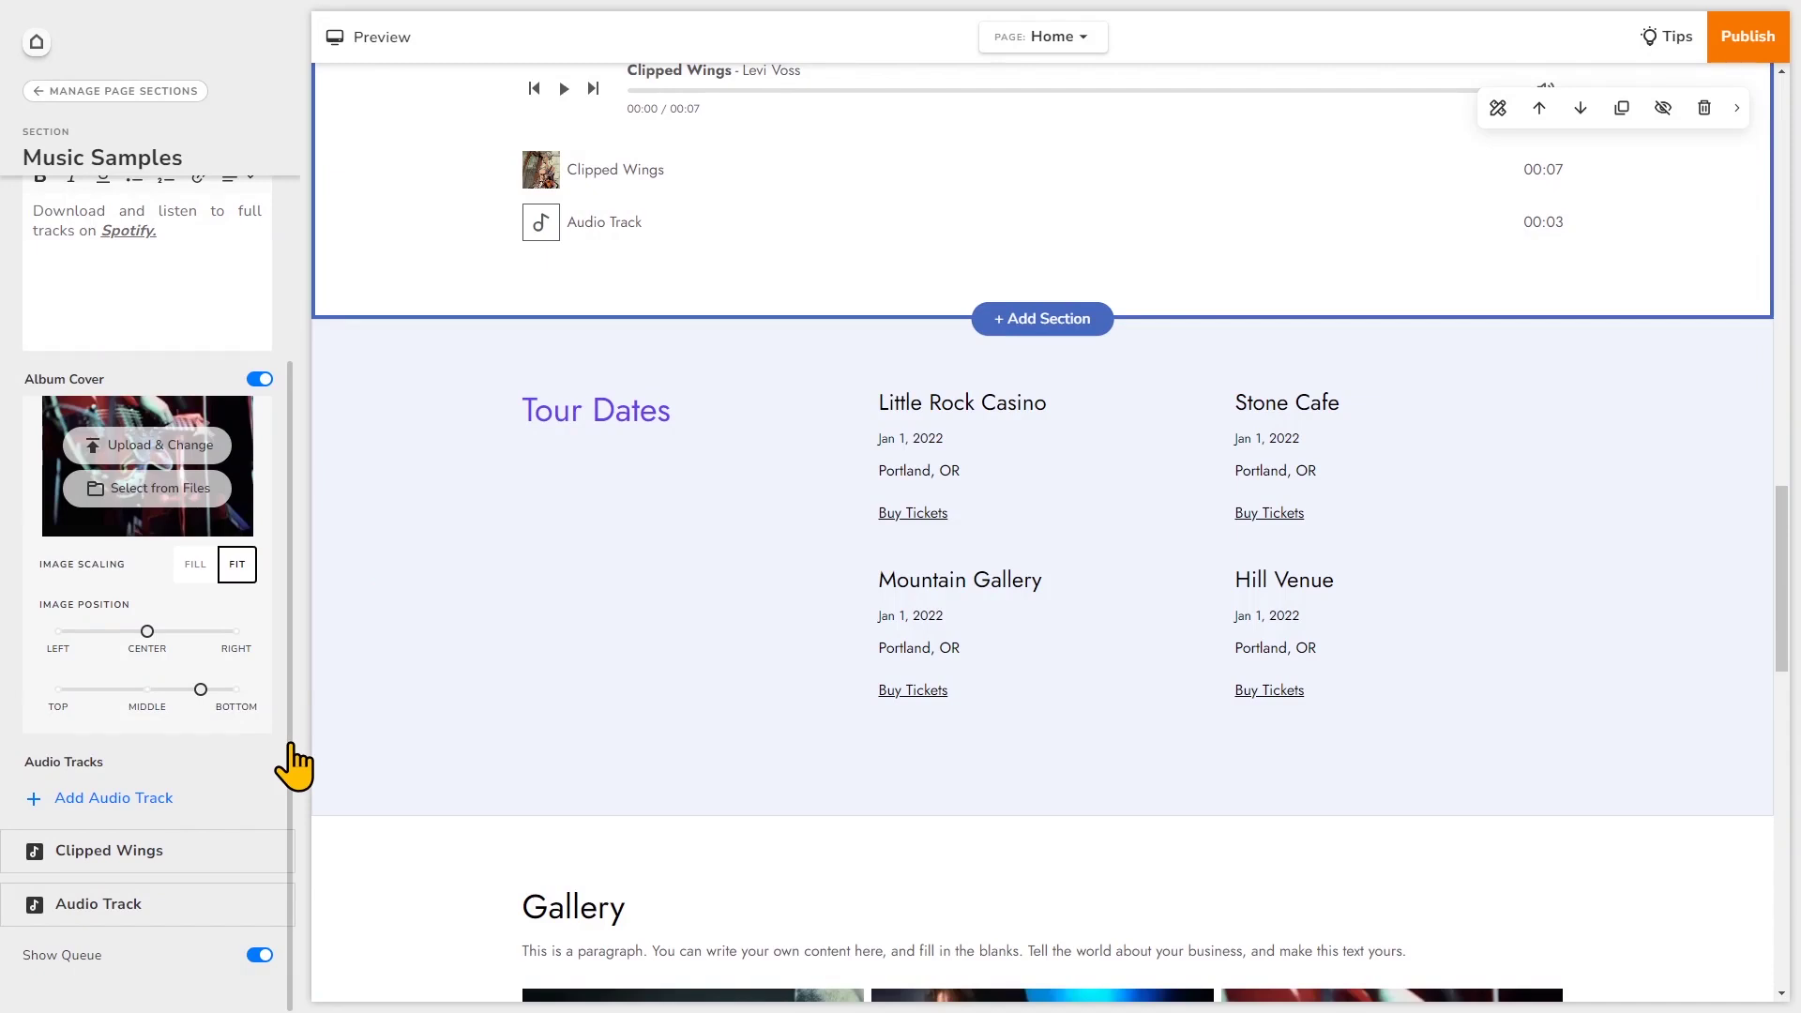
{"action": "left_click", "coordinate": [113, 798]}
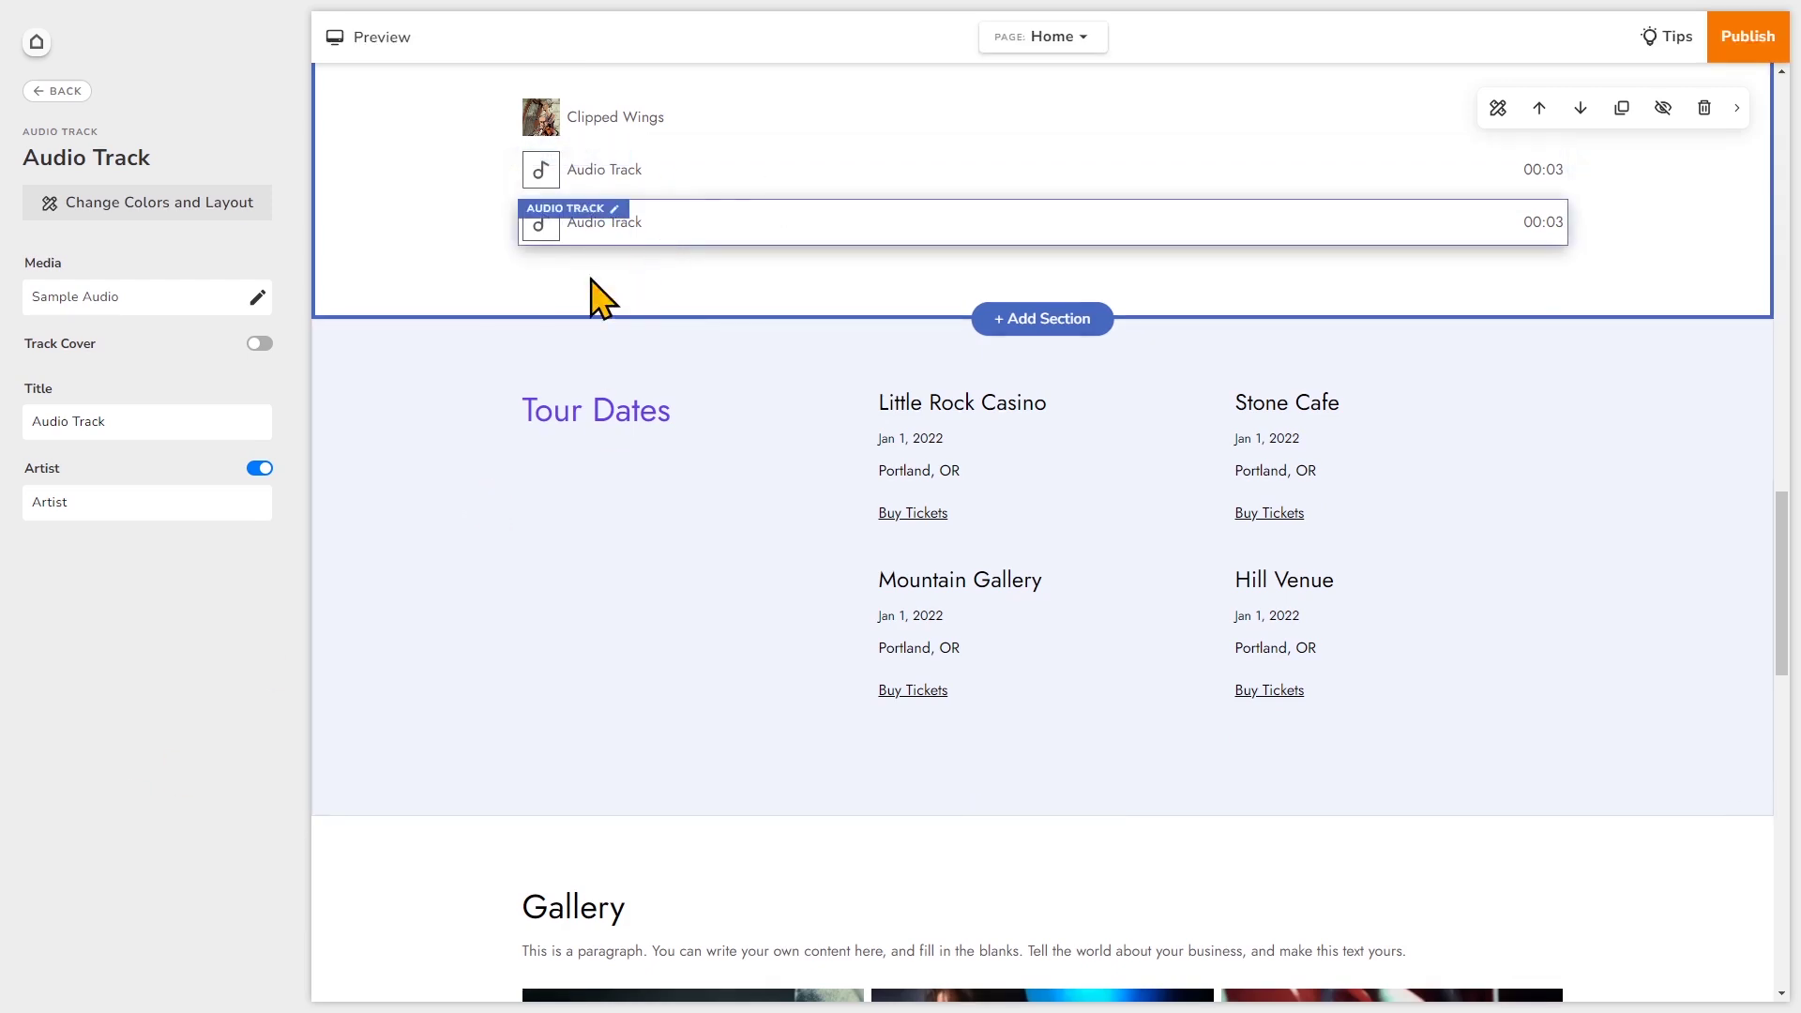
{"action": "left_click", "coordinate": [58, 90]}
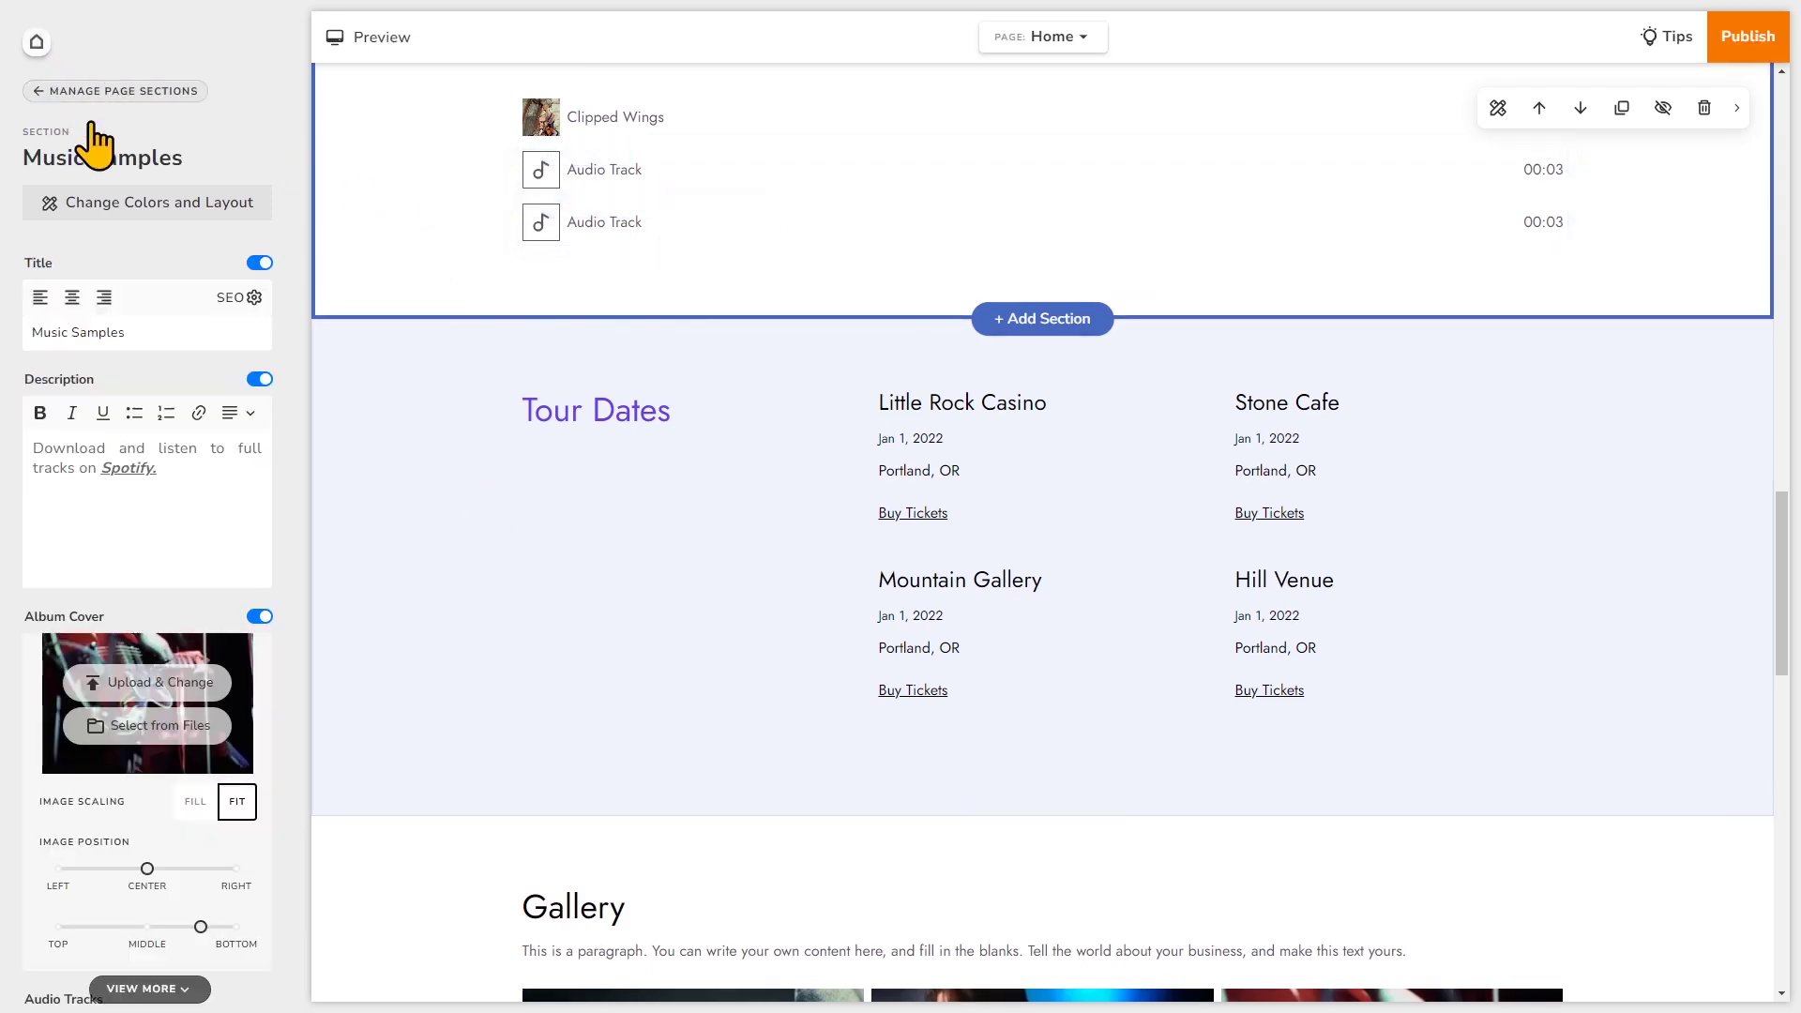
{"action": "scroll", "coordinate": [169, 668], "scroll_direction": "down", "scroll_amount": 3}
{"action": "scroll", "coordinate": [169, 668], "scroll_direction": "down", "scroll_amount": 1}
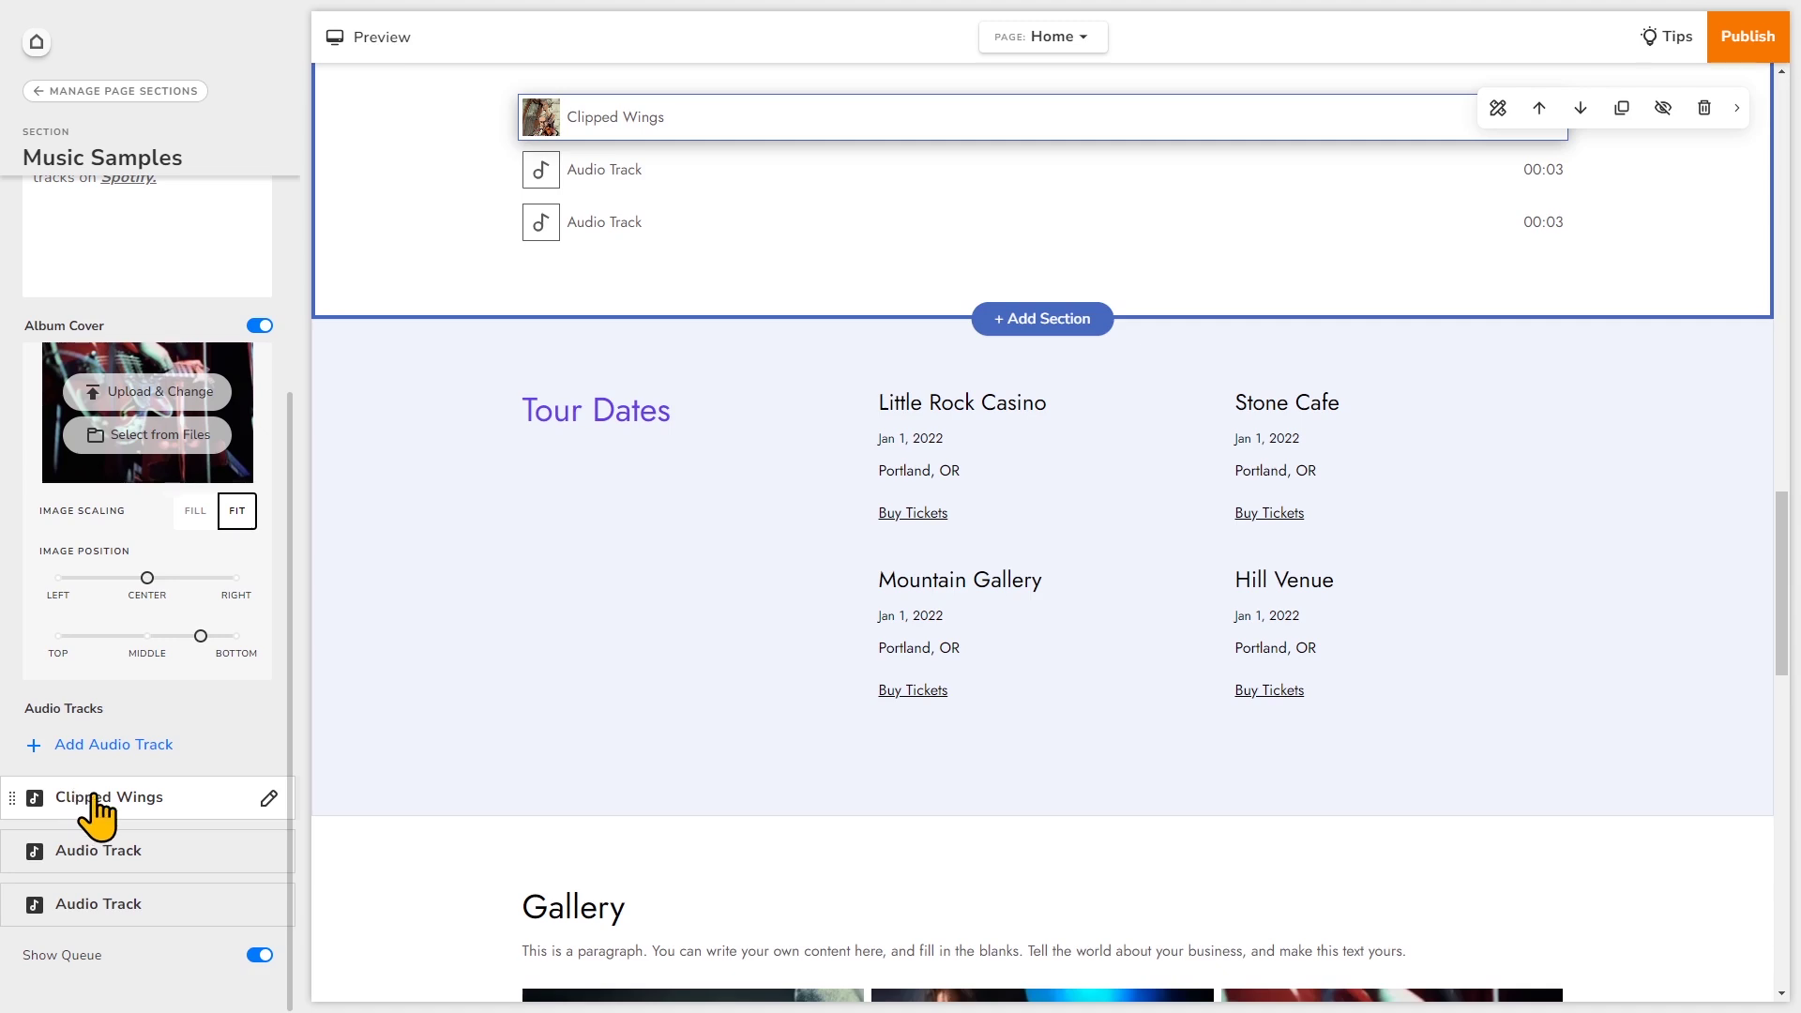
{"action": "left_click", "coordinate": [270, 796]}
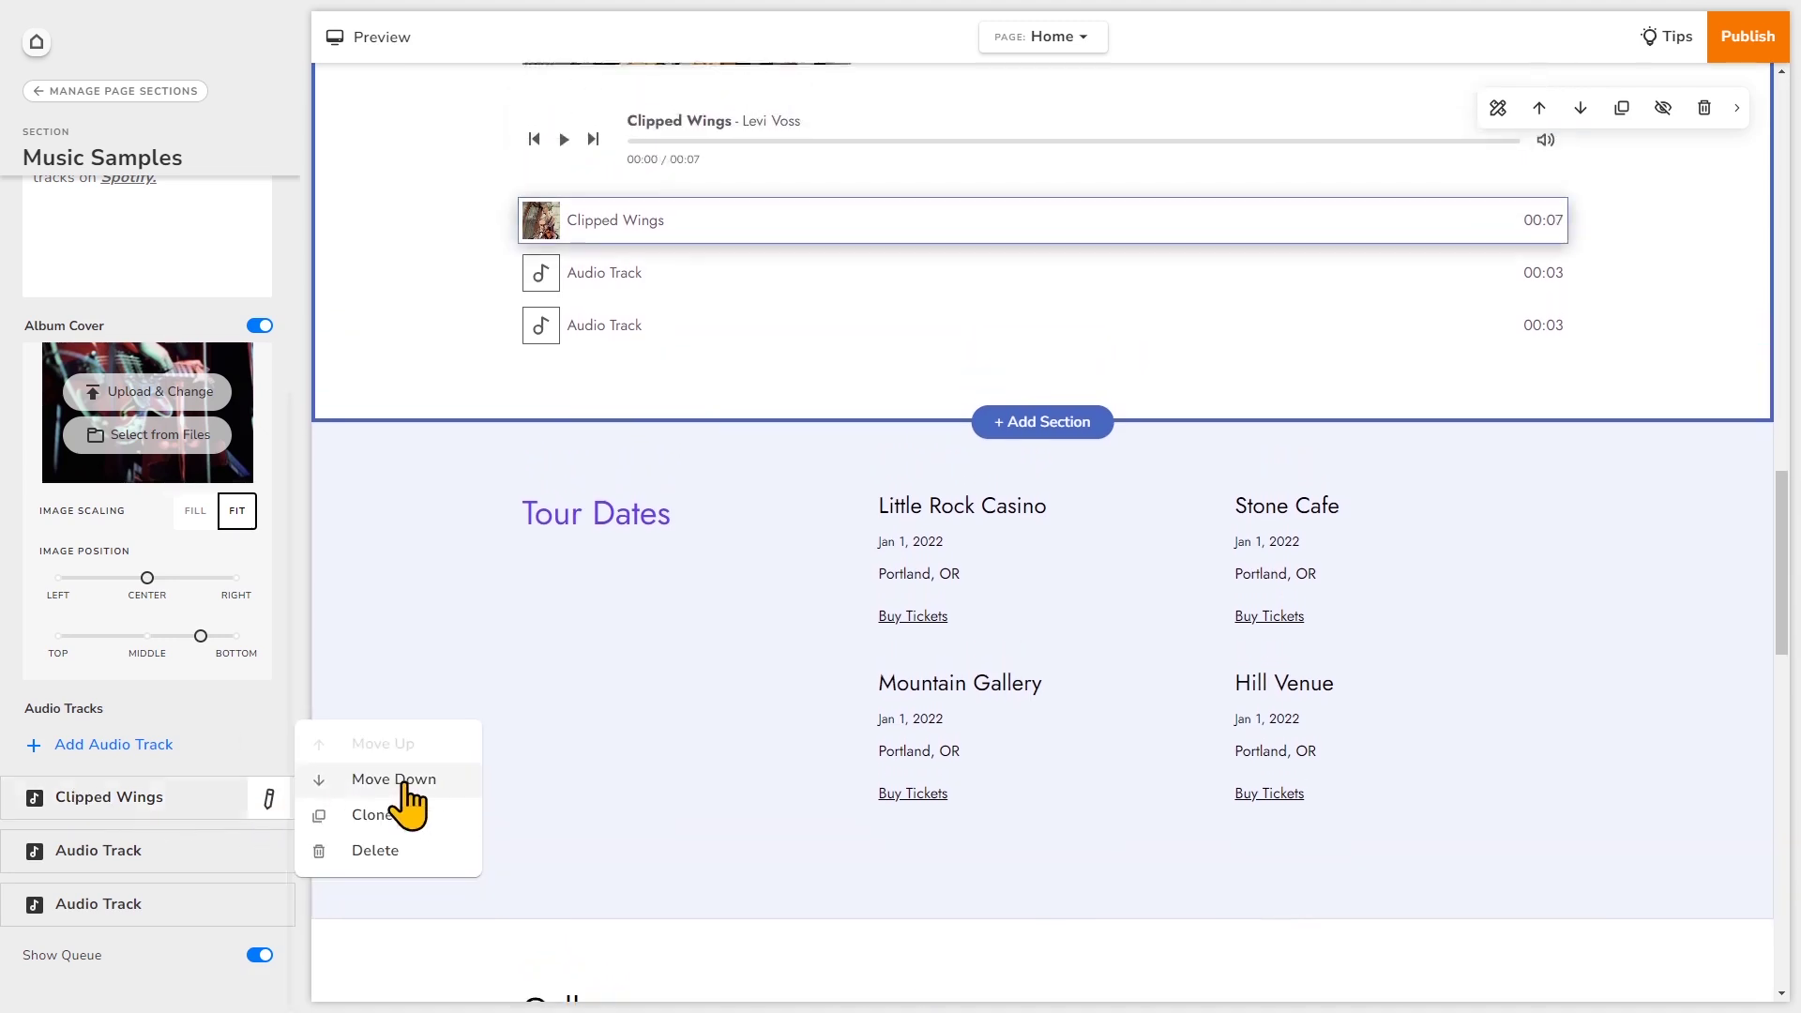
{"action": "left_click", "coordinate": [410, 781]}
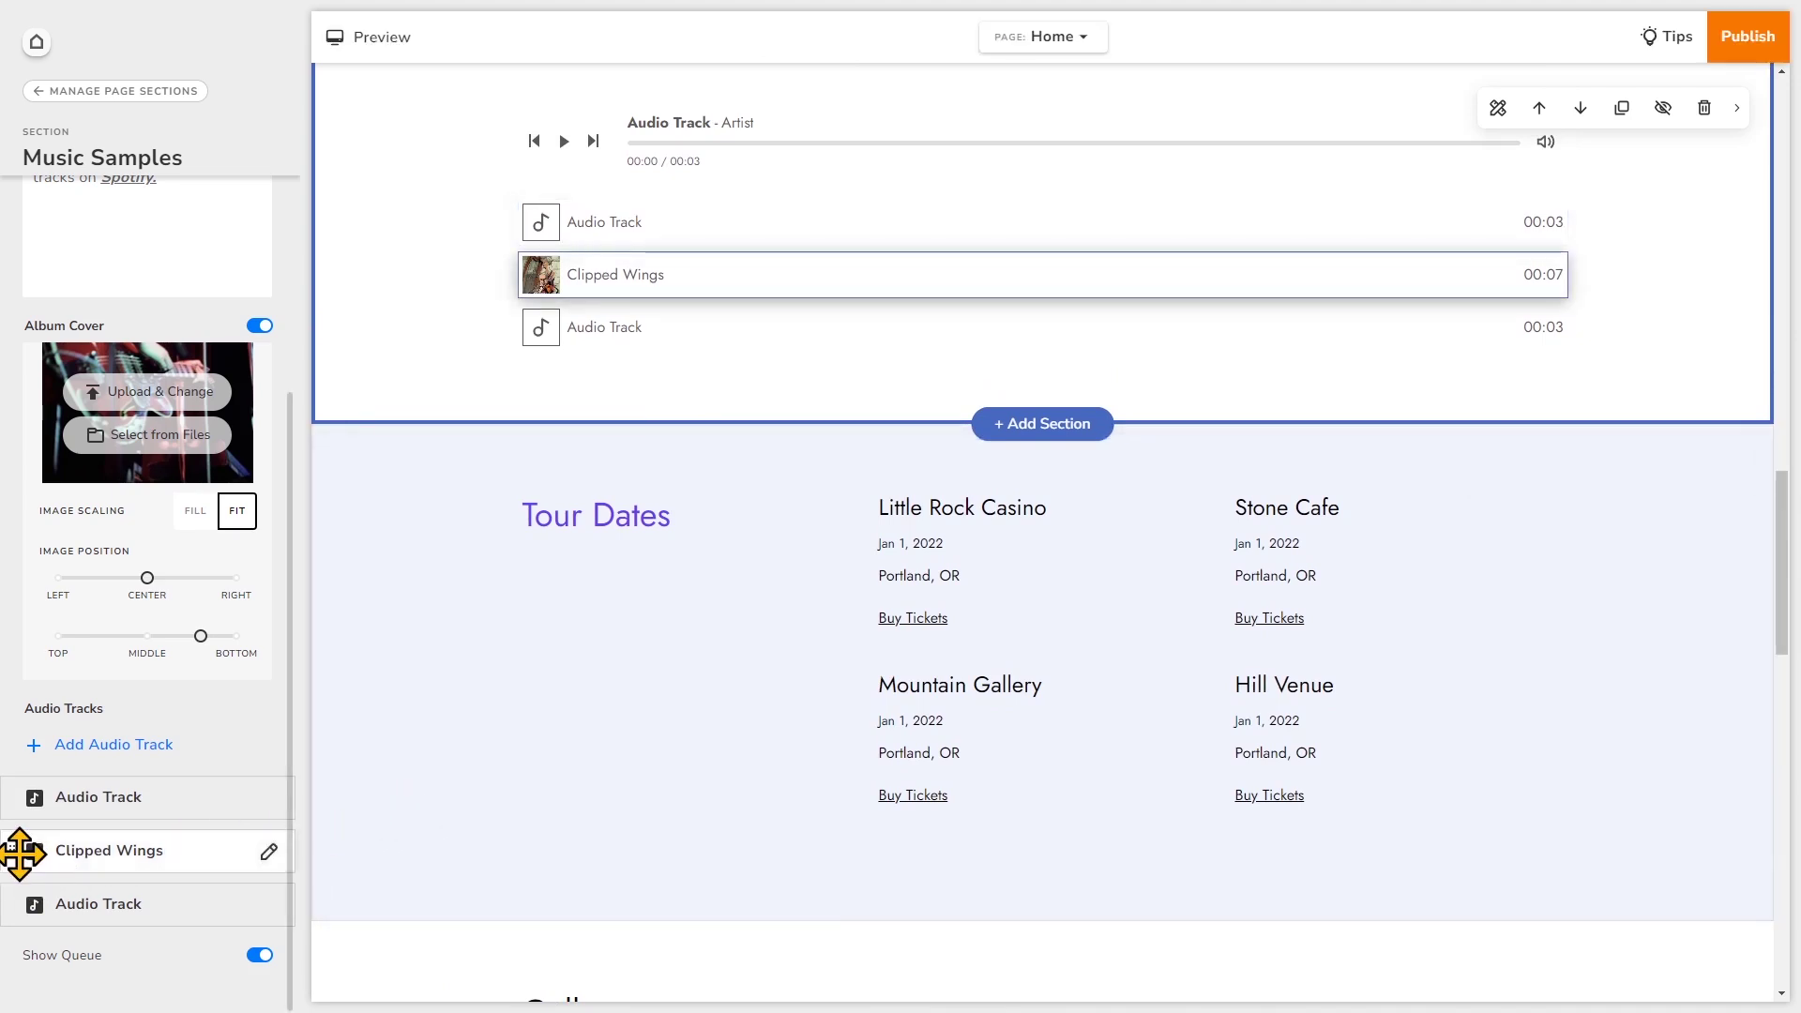
{"action": "left_click_drag", "start_coordinate": [19, 854], "coordinate": [23, 797]}
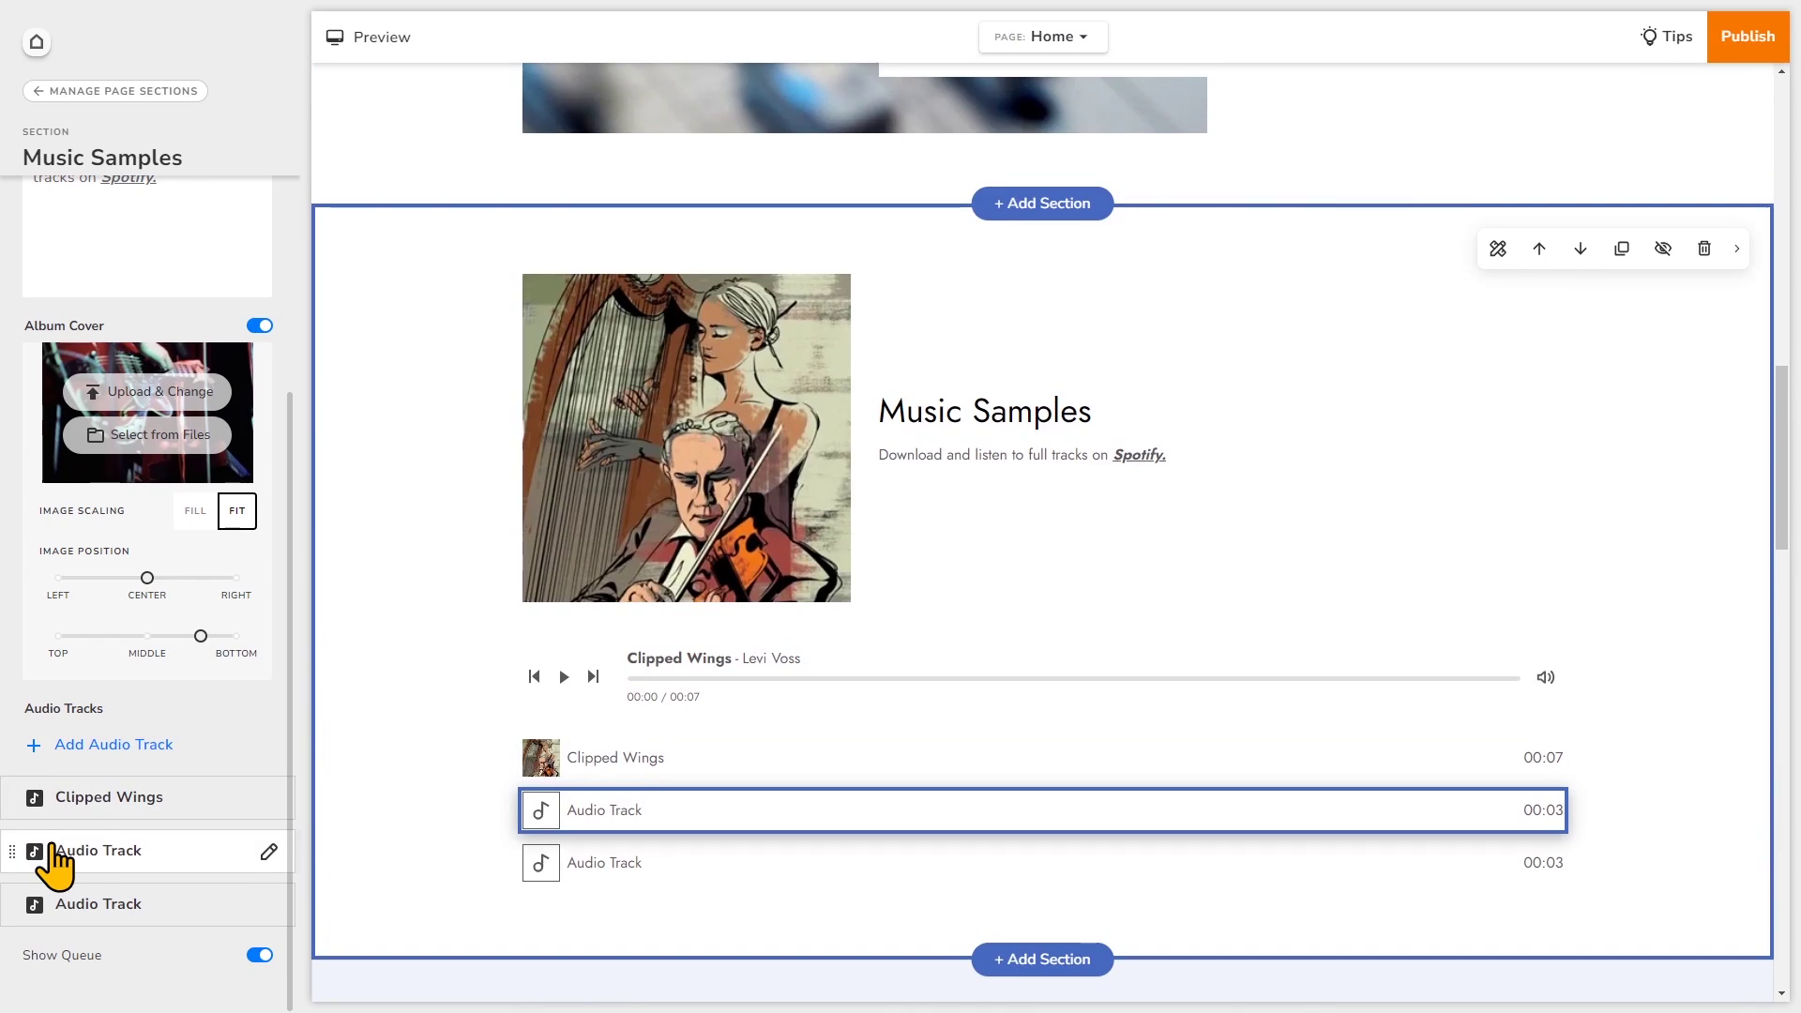
- Switch the Music Samples section to Choose Custom Colors, then return to its content settings
{"action": "scroll", "coordinate": [103, 488], "scroll_direction": "up", "scroll_amount": 3}
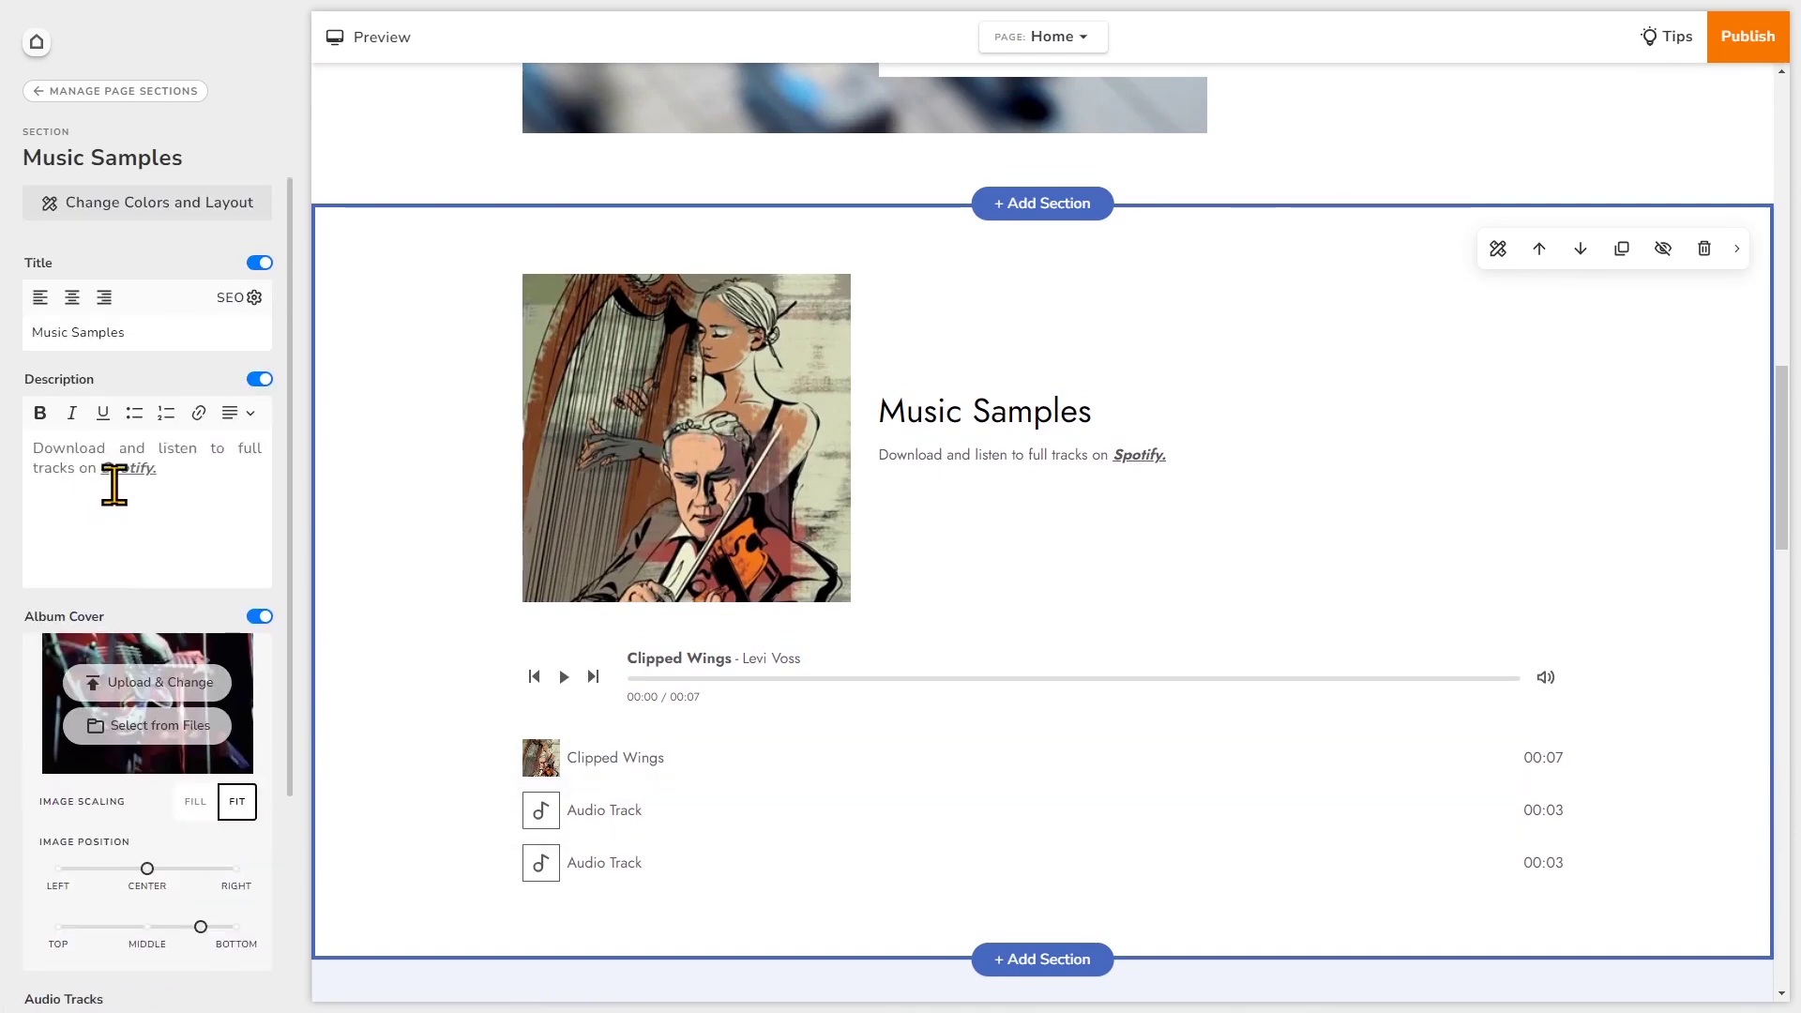
{"action": "left_click", "coordinate": [138, 206]}
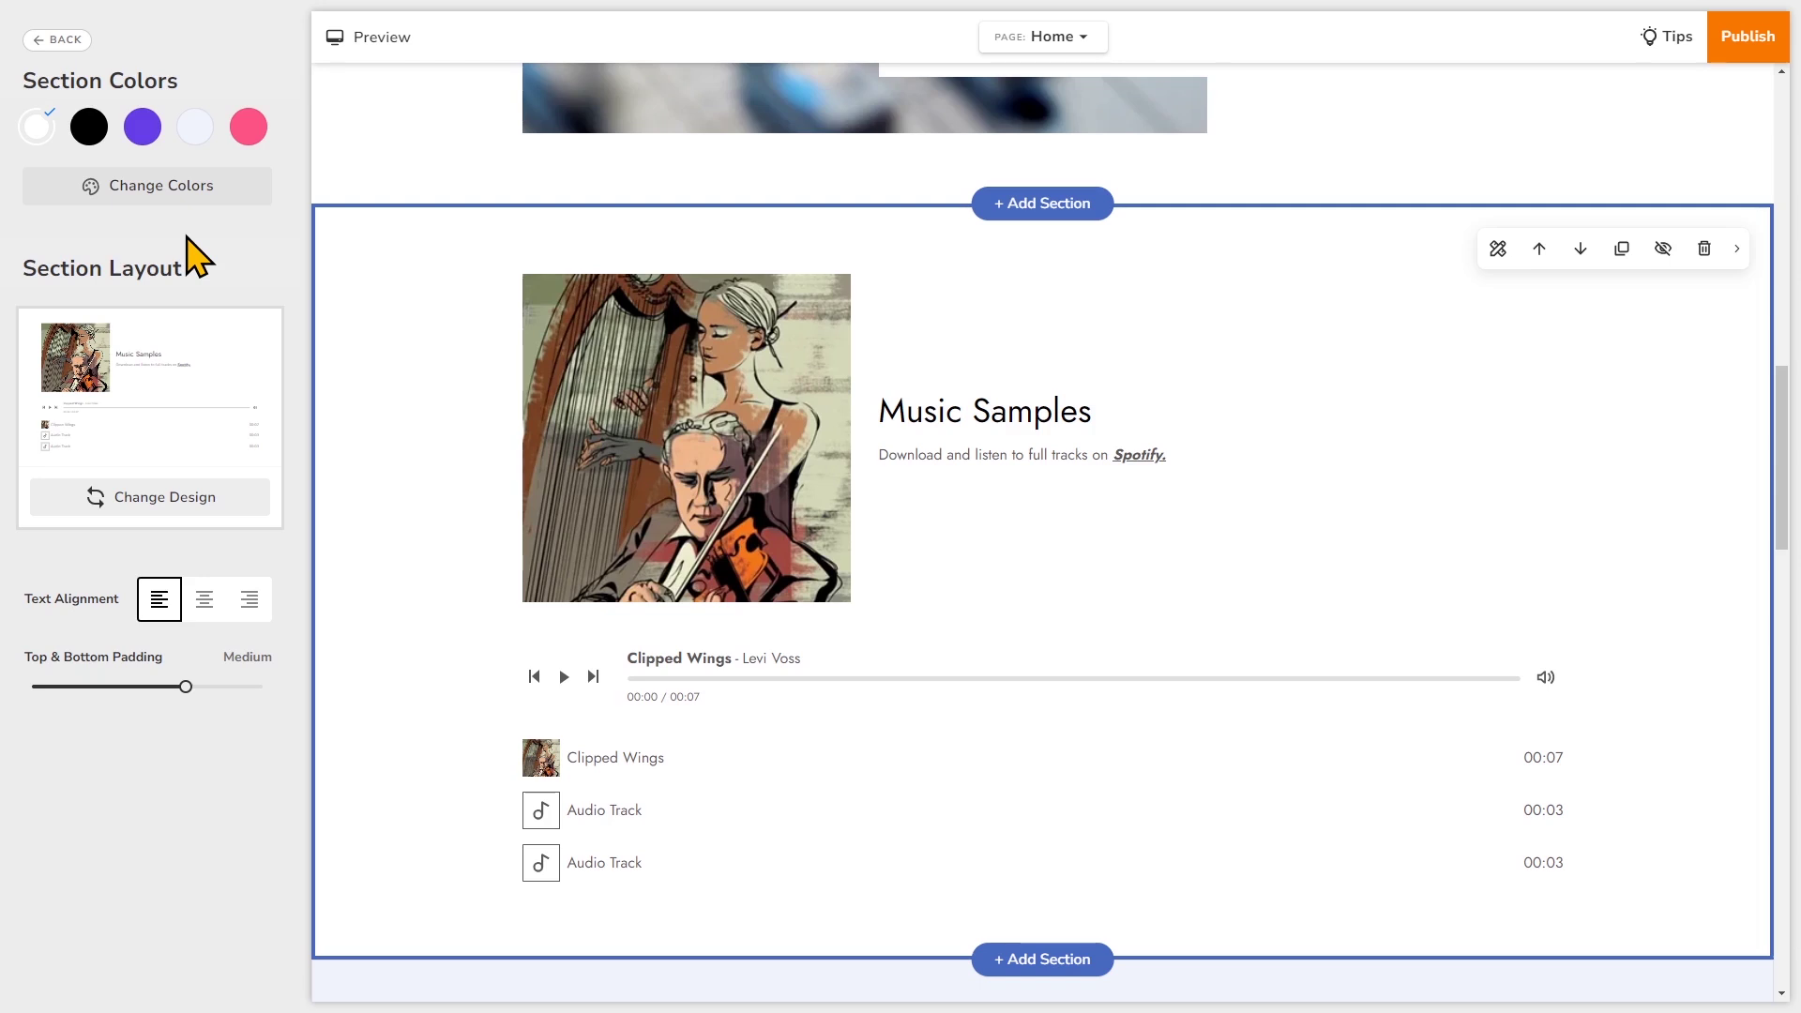
{"action": "left_click", "coordinate": [183, 187]}
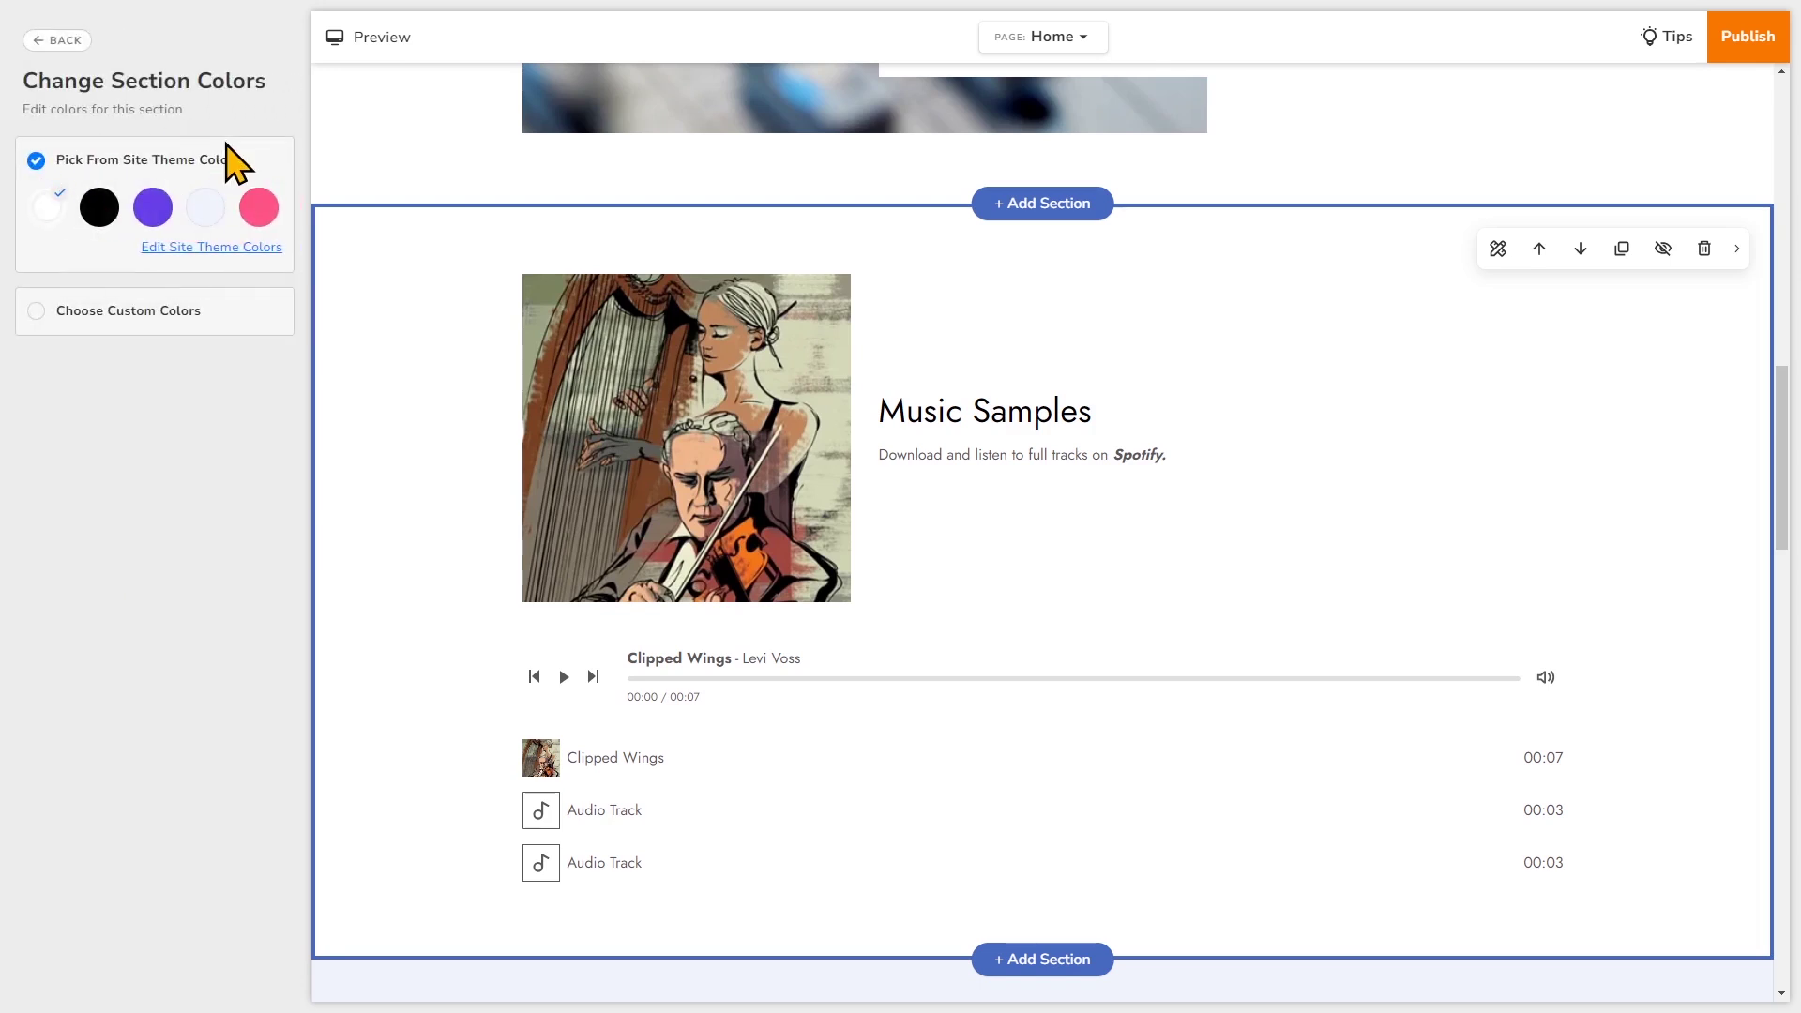
{"action": "left_click", "coordinate": [35, 321]}
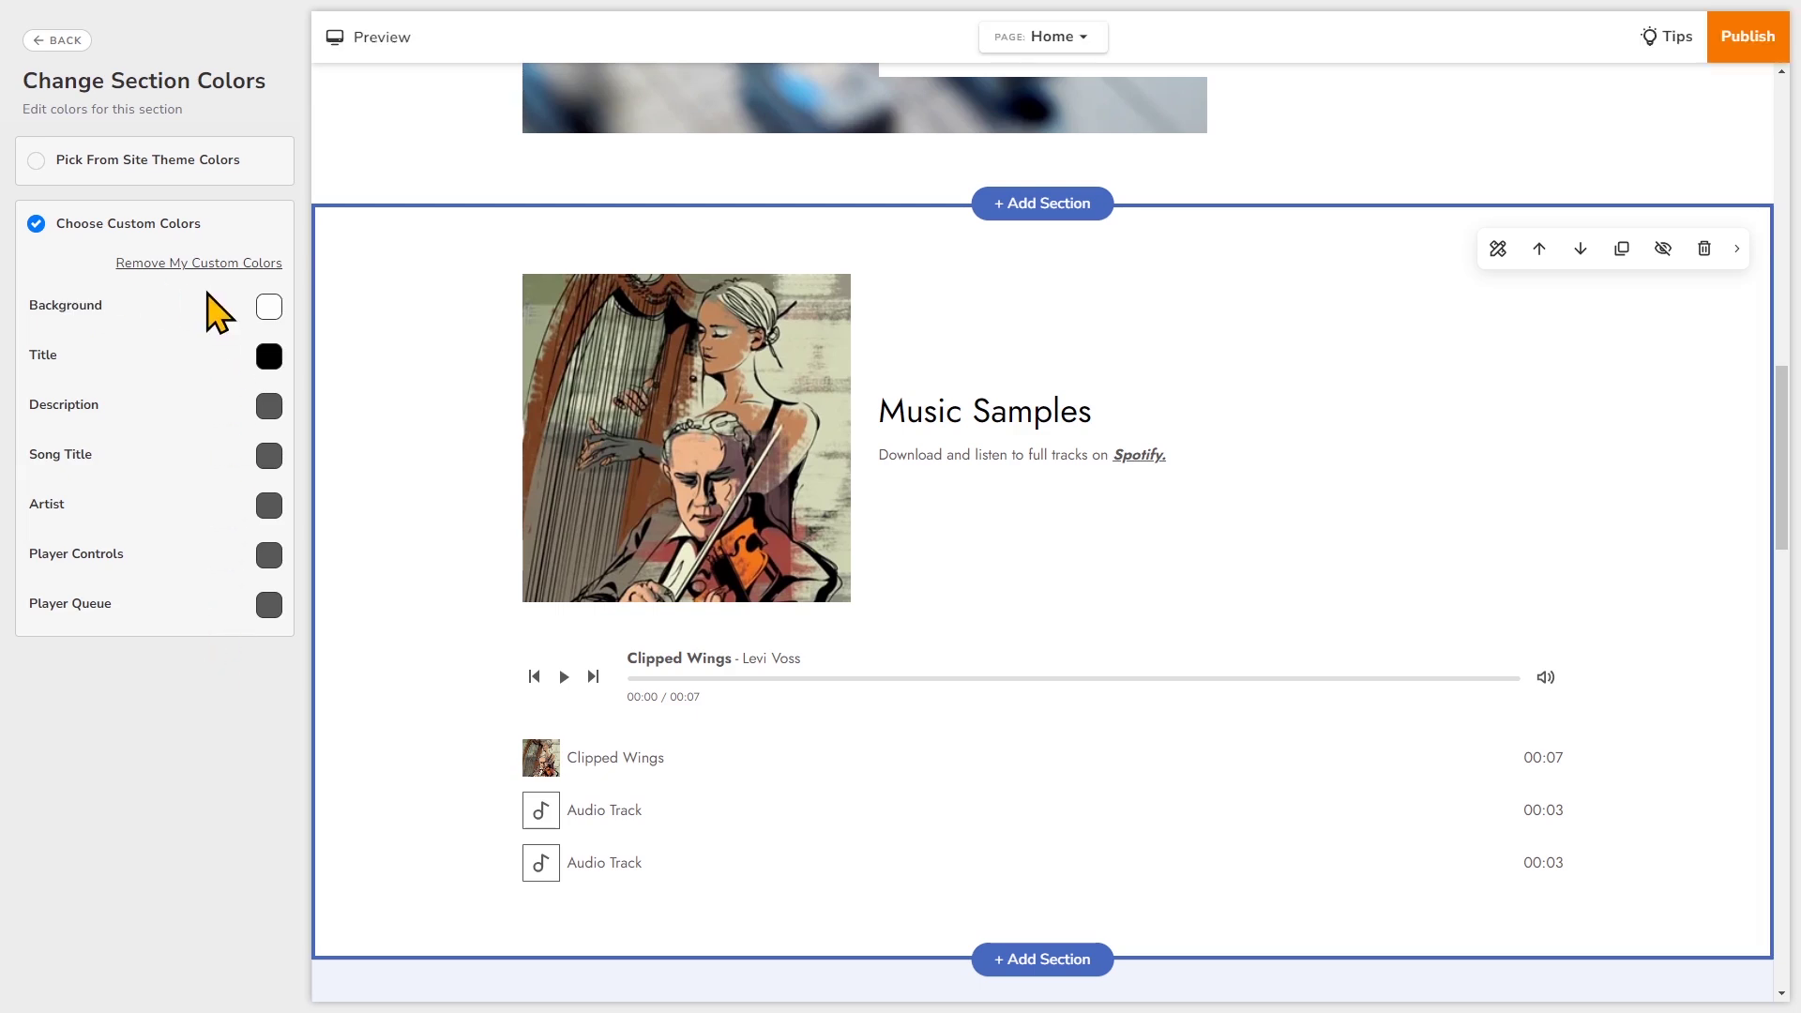
{"action": "left_click", "coordinate": [52, 39]}
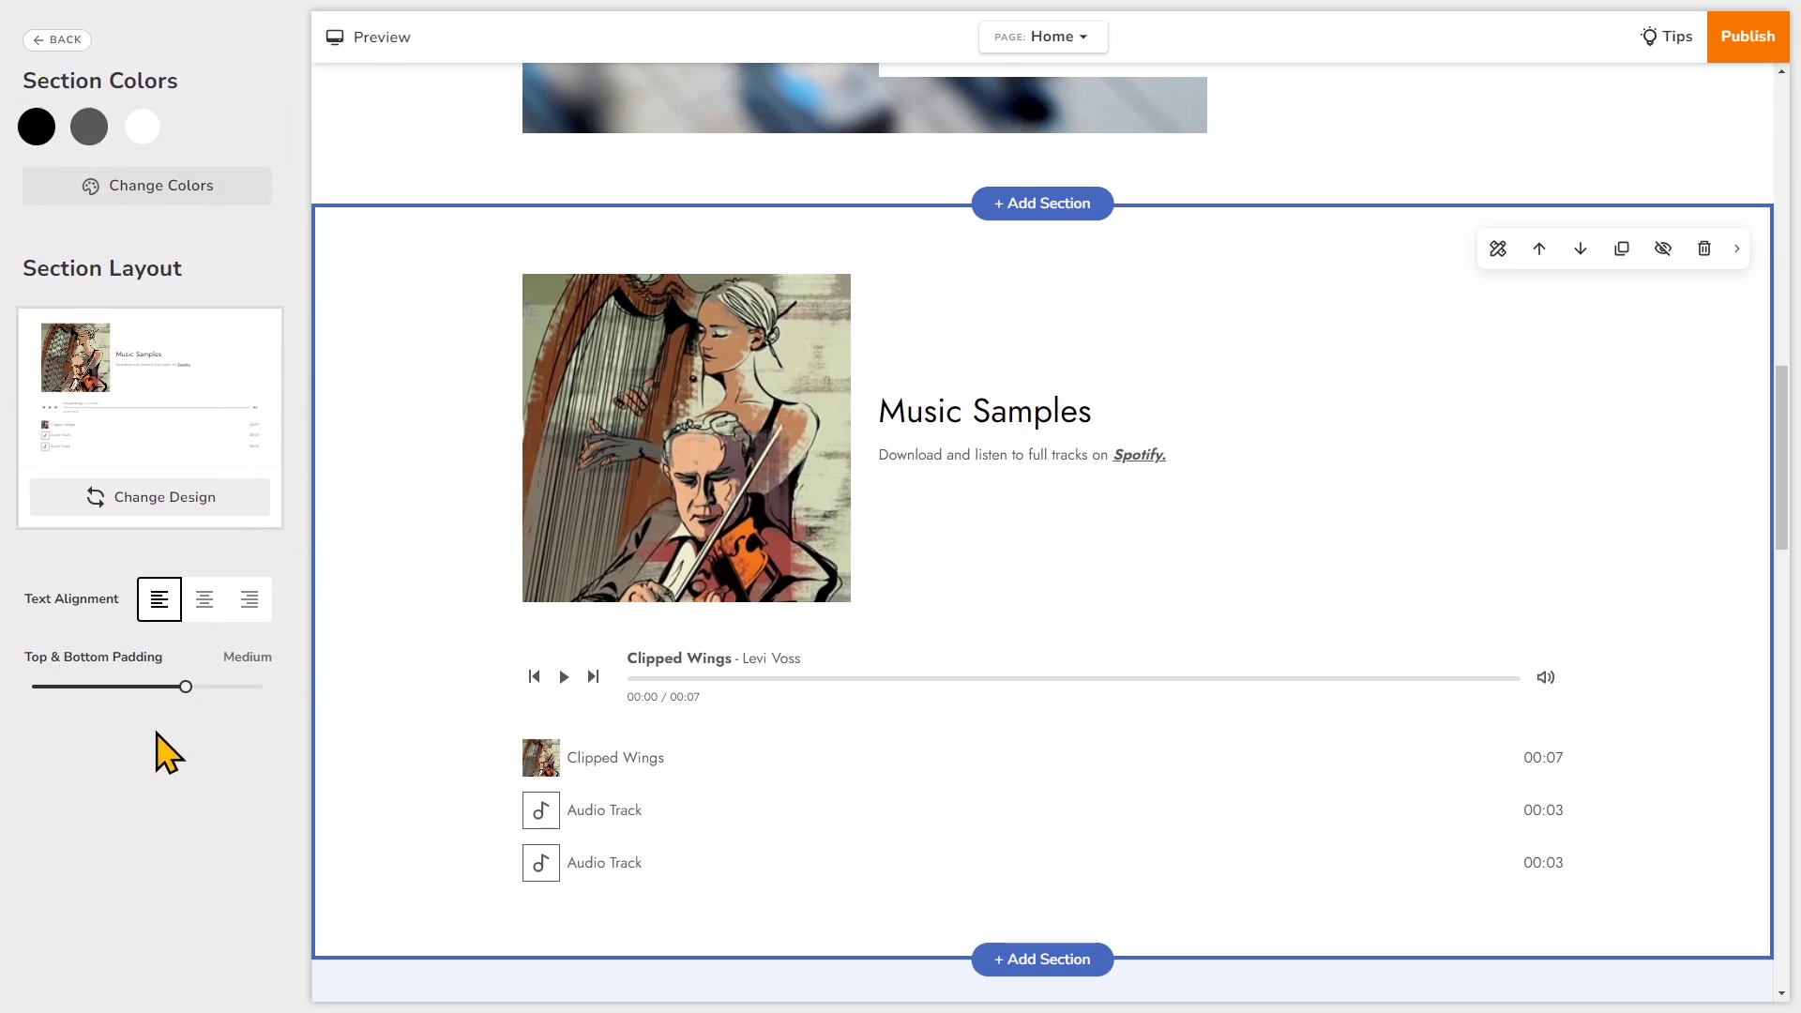
{"action": "left_click", "coordinate": [57, 40]}
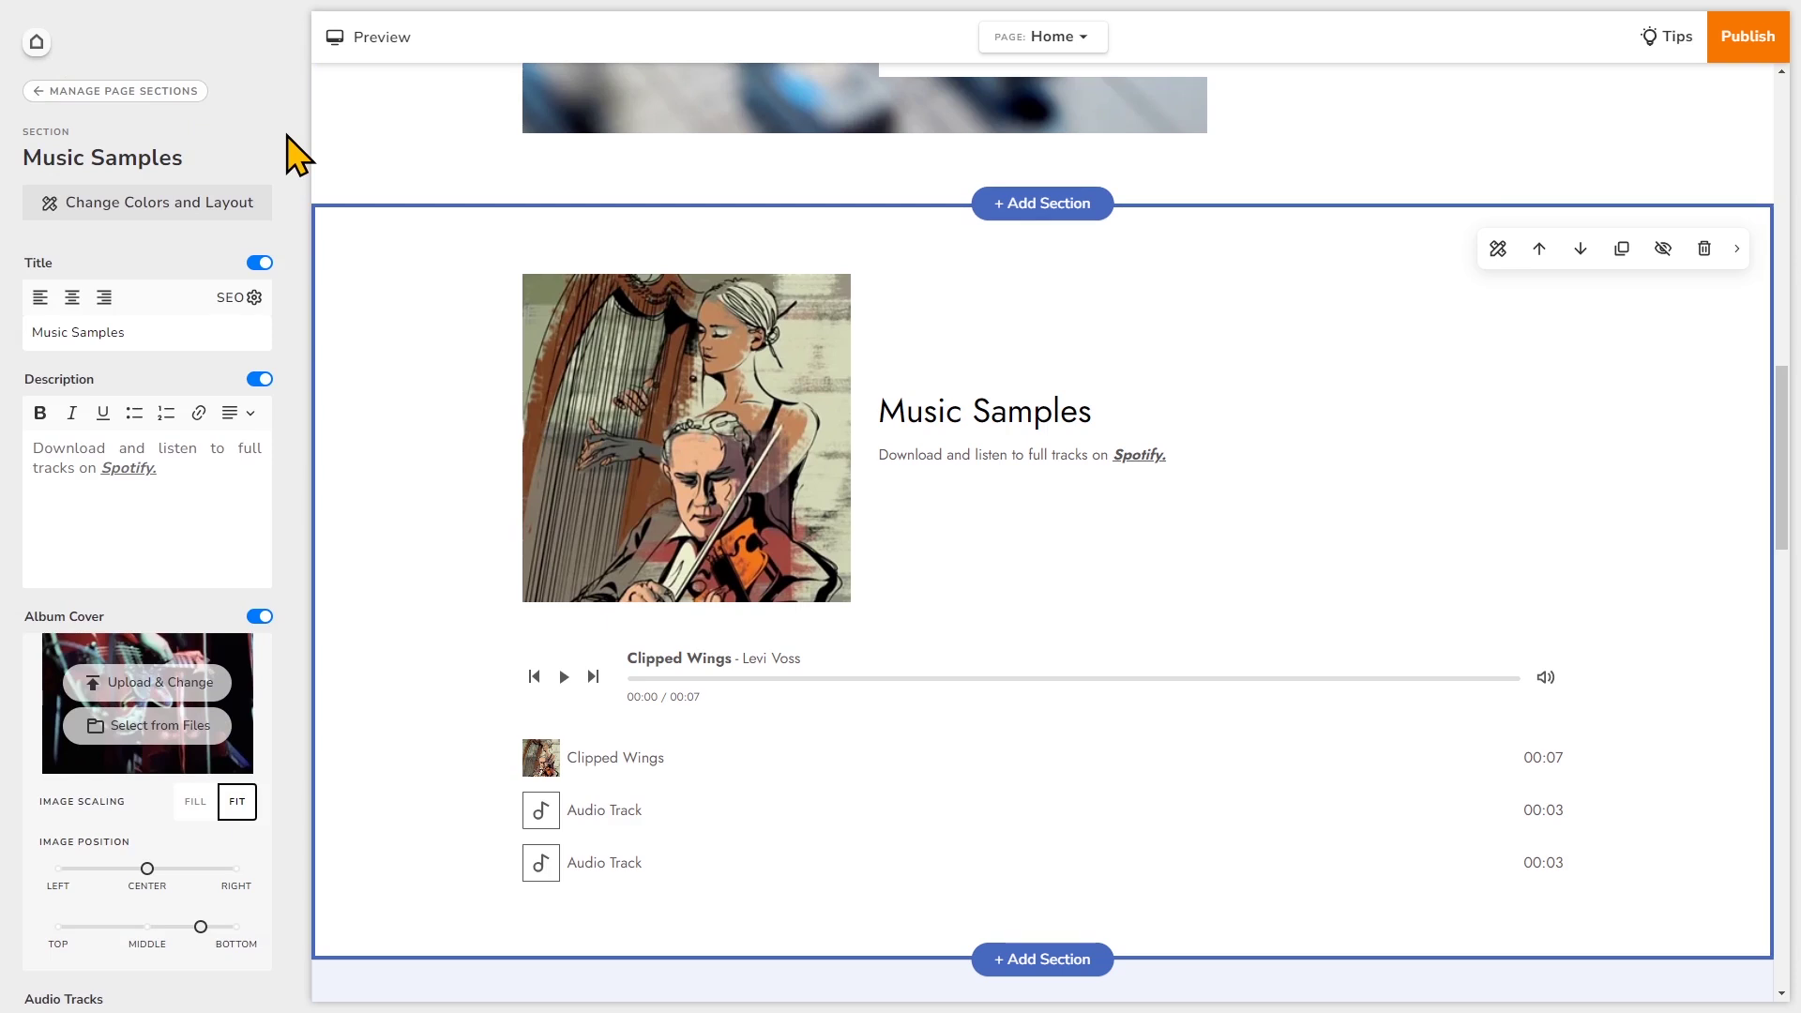
- Preview the homepage and play, pause and resume an Audio Track in the Music Samples player
{"action": "left_click", "coordinate": [359, 39]}
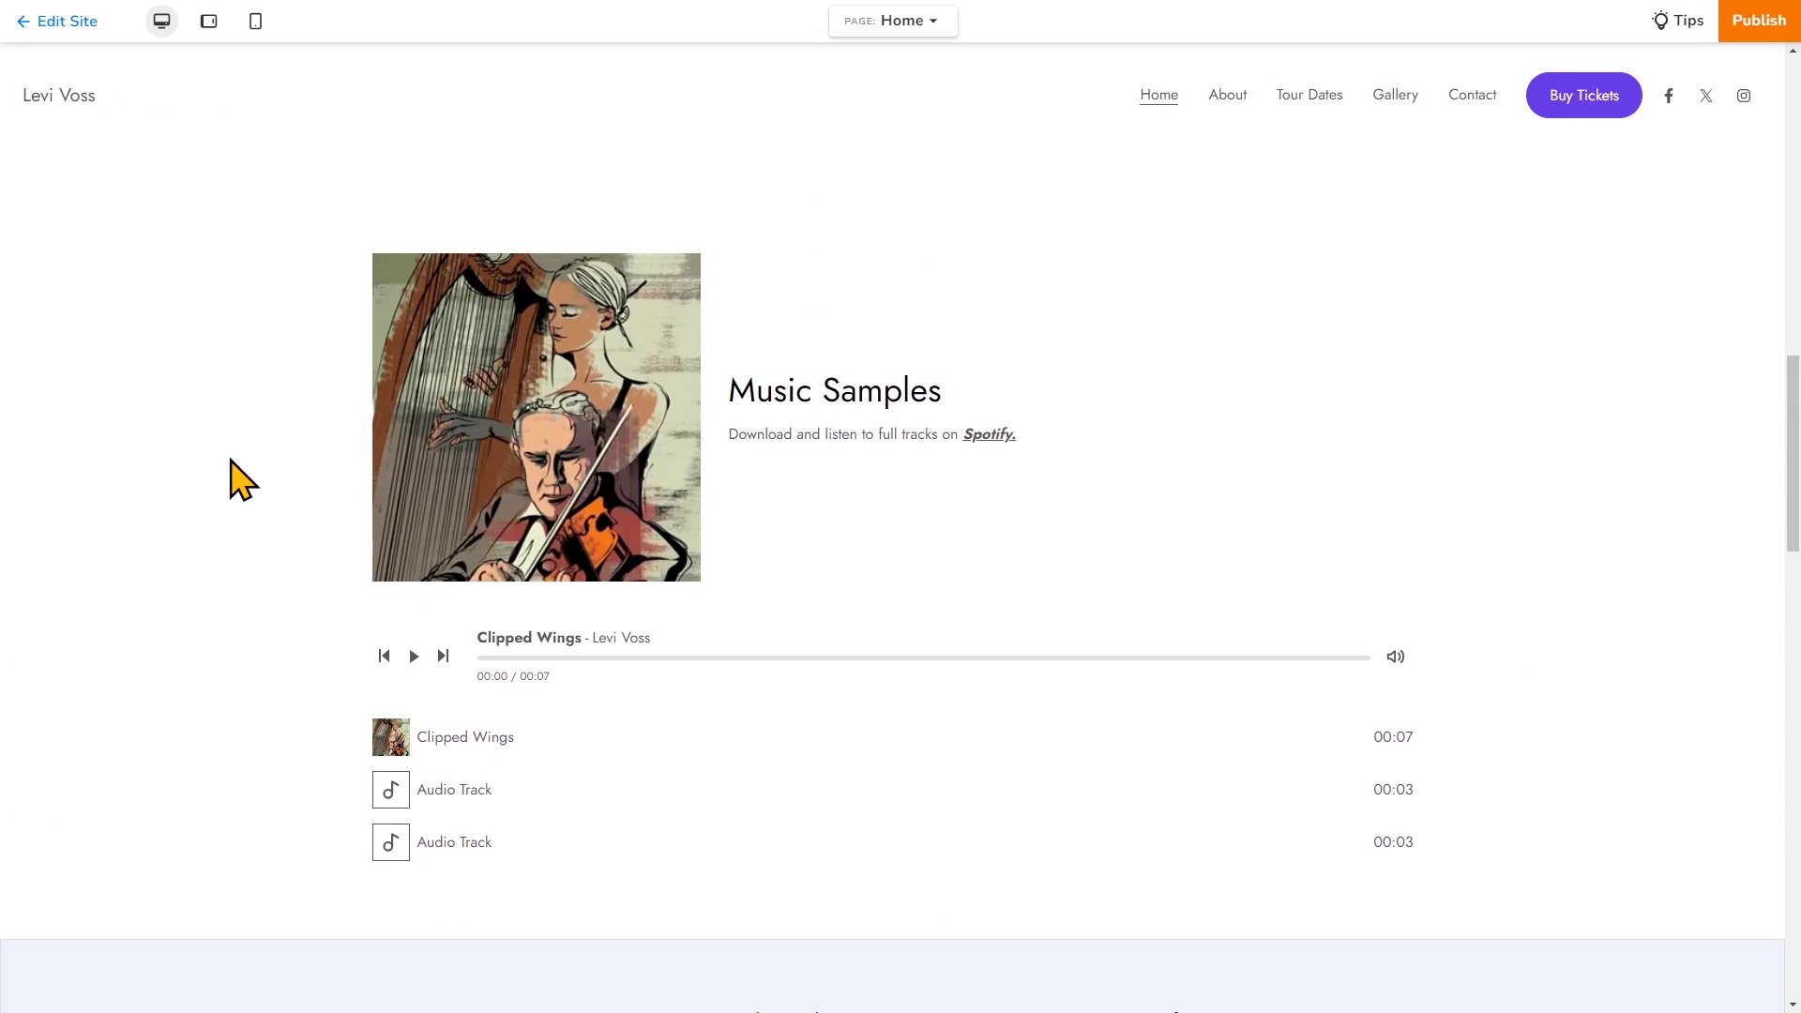
{"action": "left_click", "coordinate": [546, 809]}
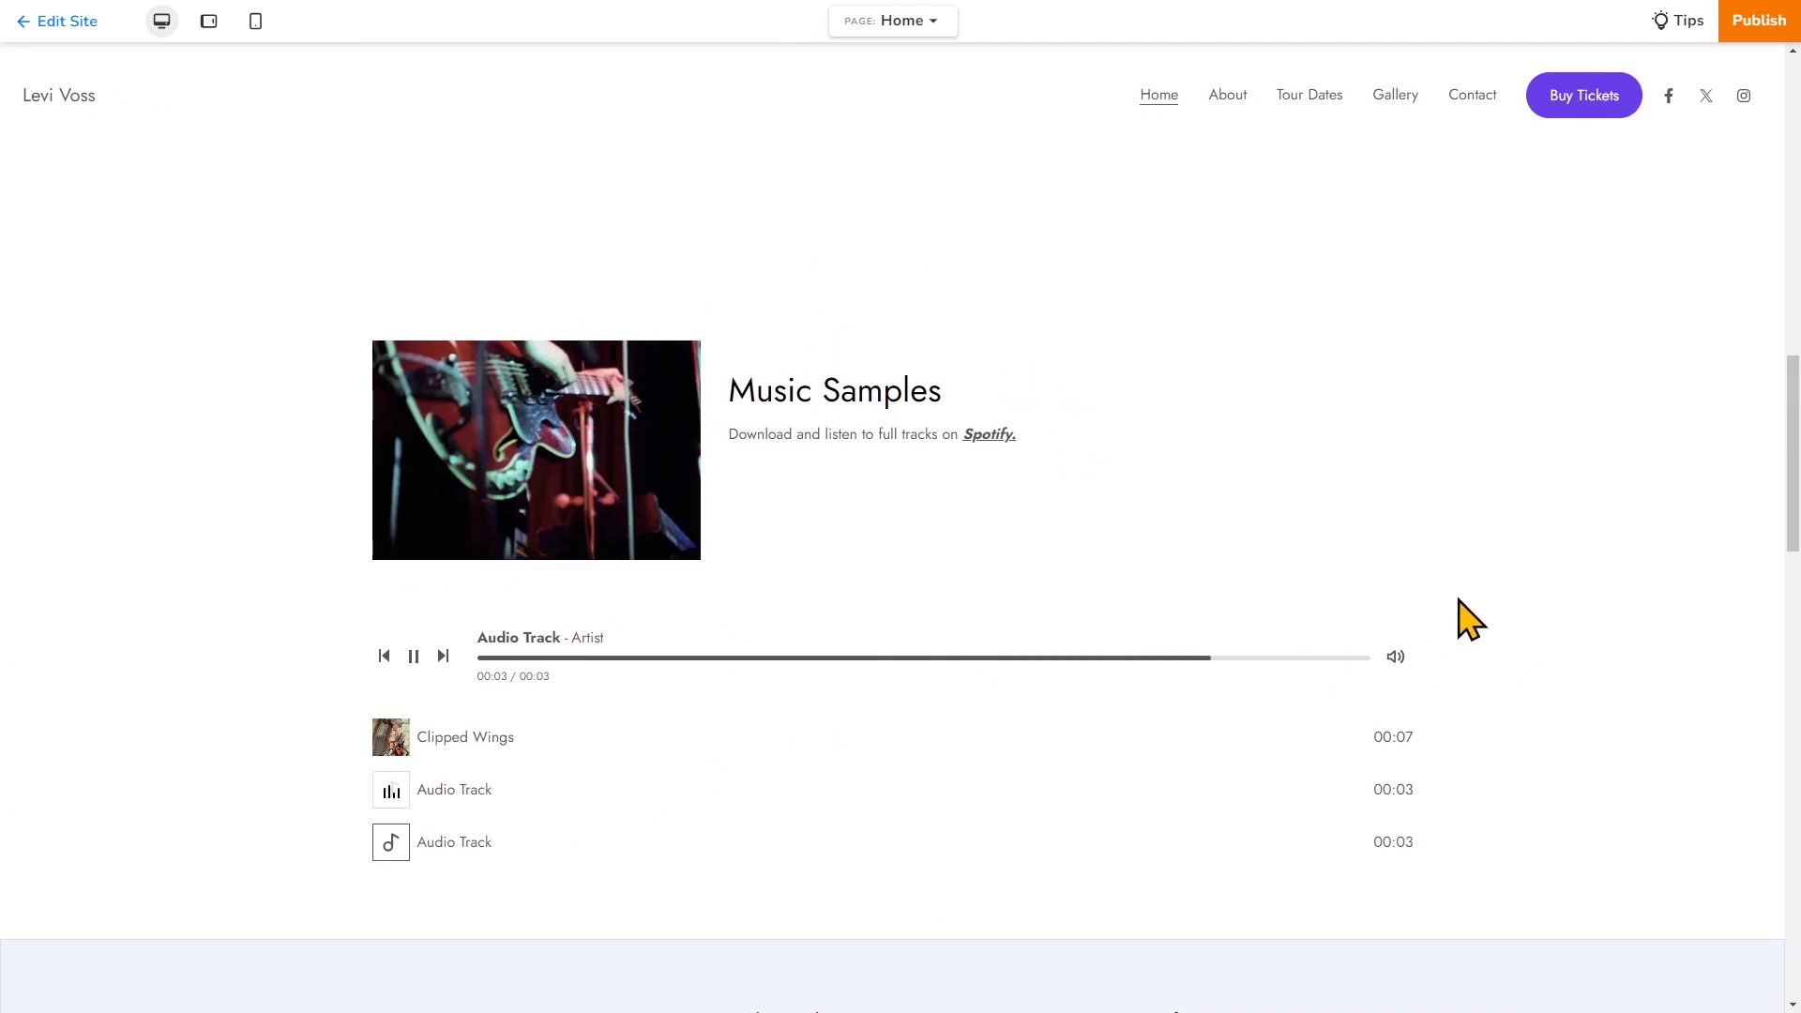
{"action": "left_click", "coordinate": [413, 658]}
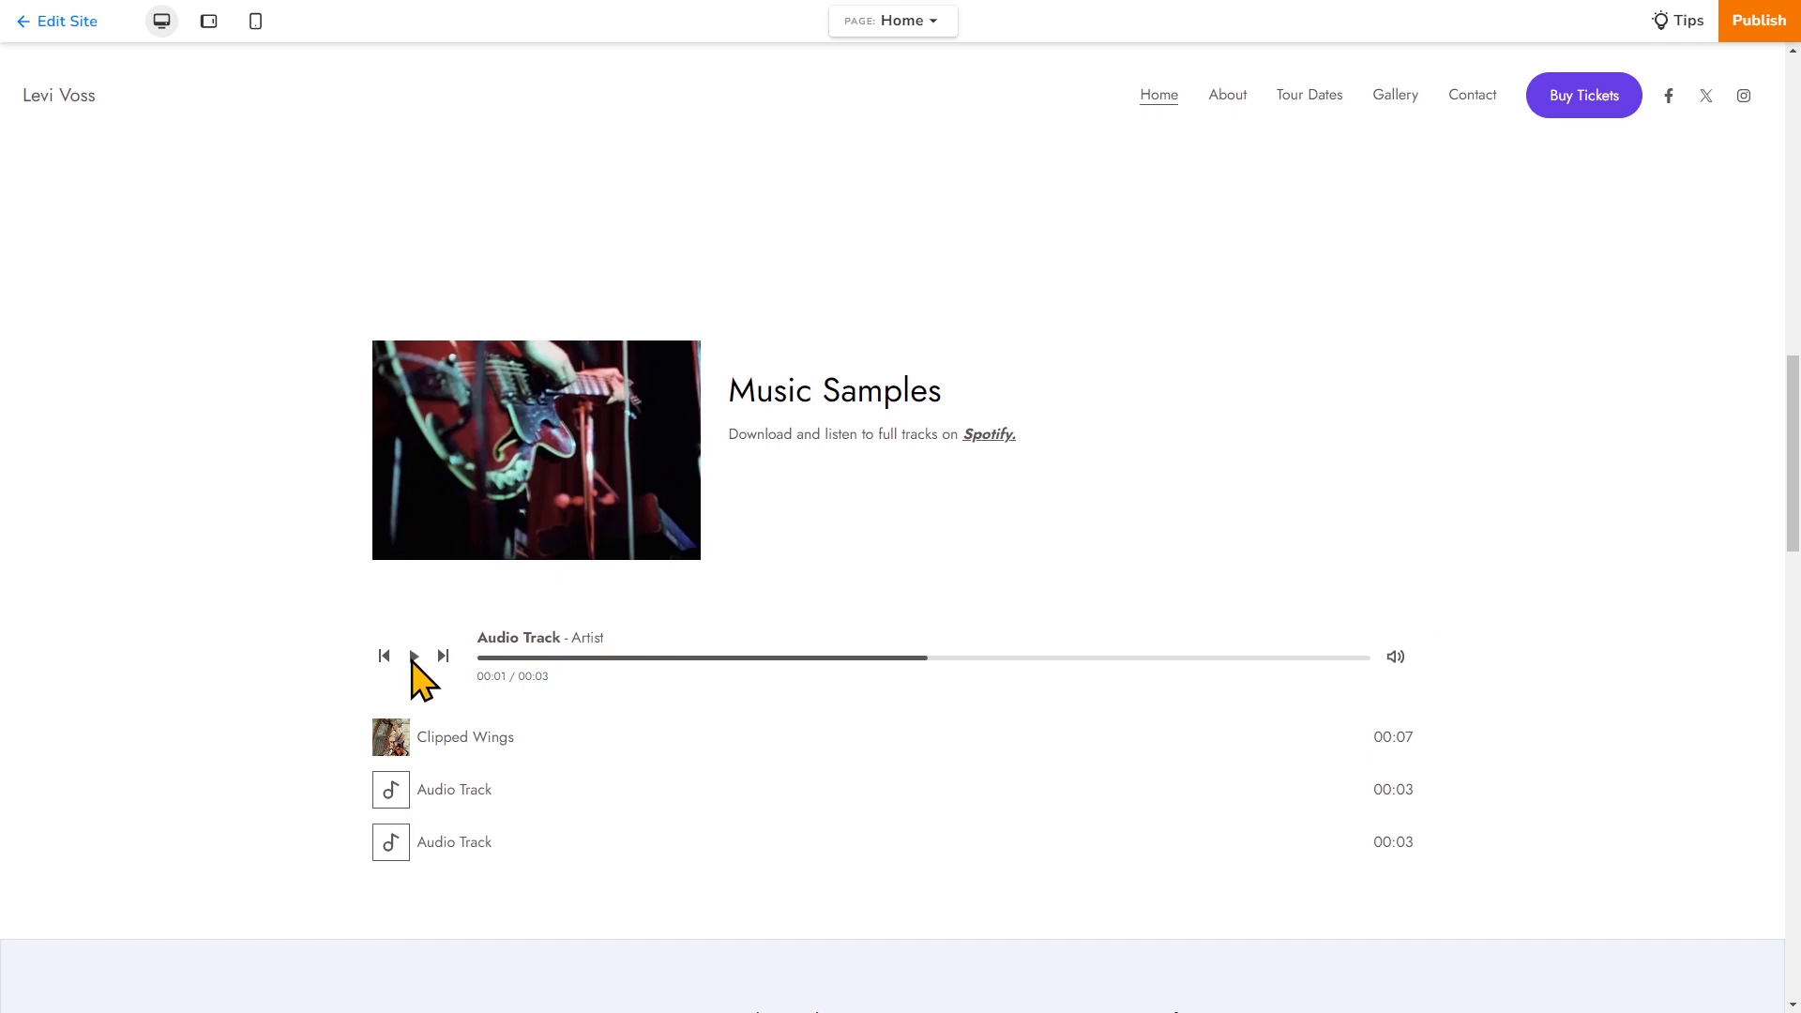
{"action": "left_click", "coordinate": [413, 660]}
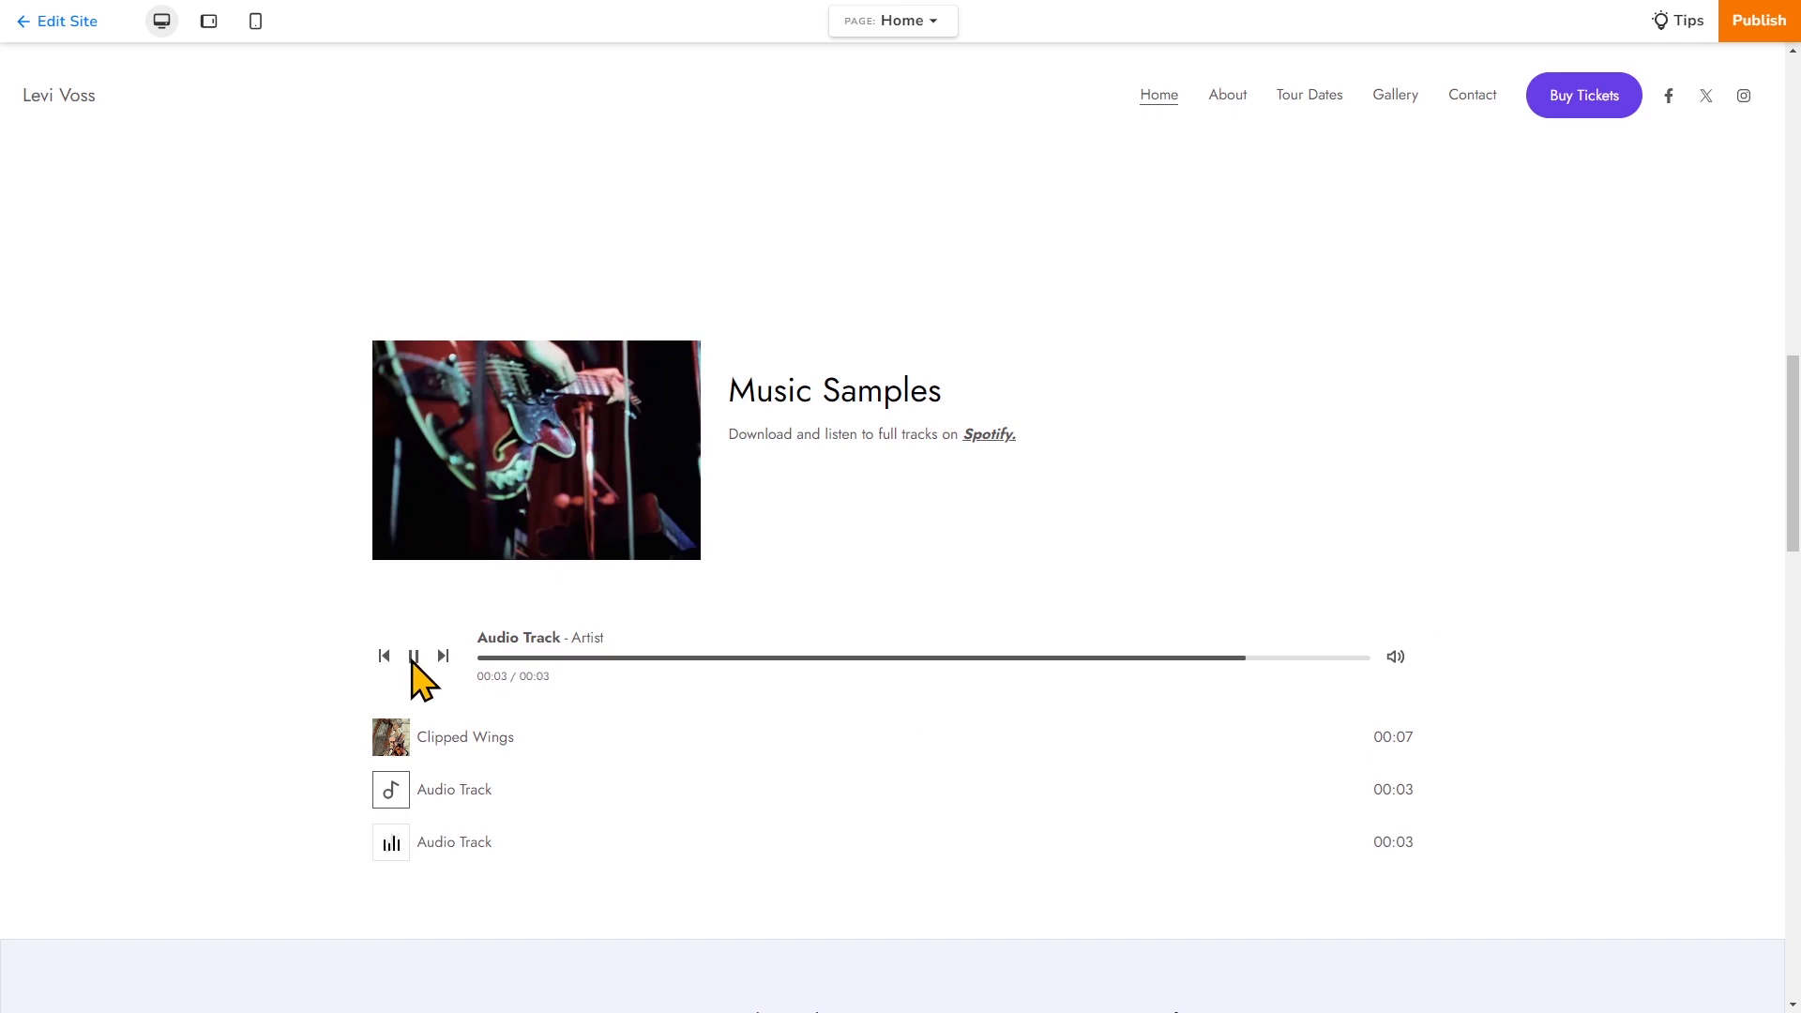